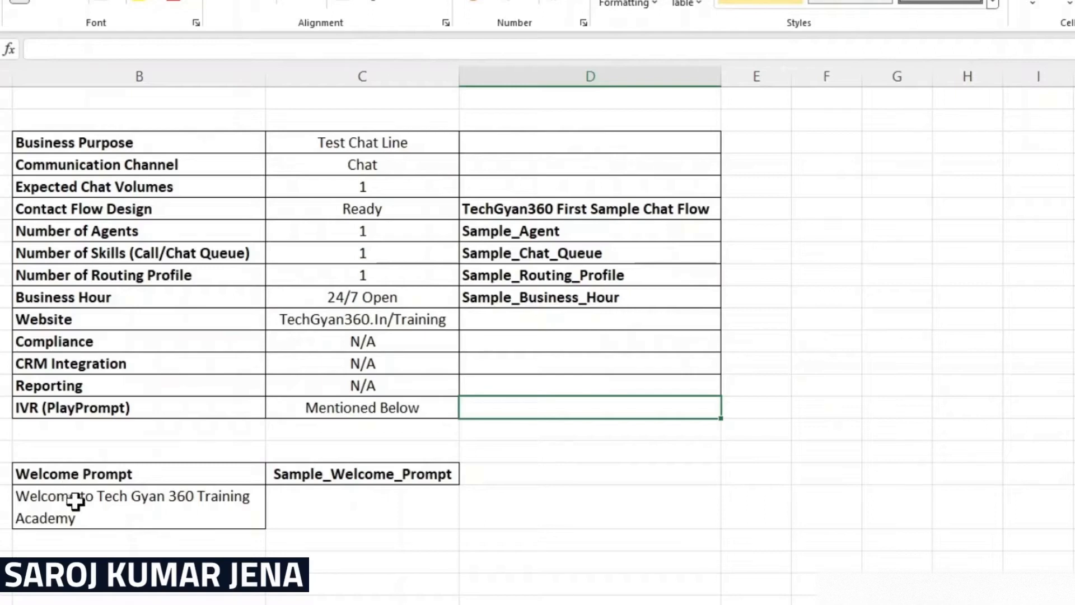
click(131, 518)
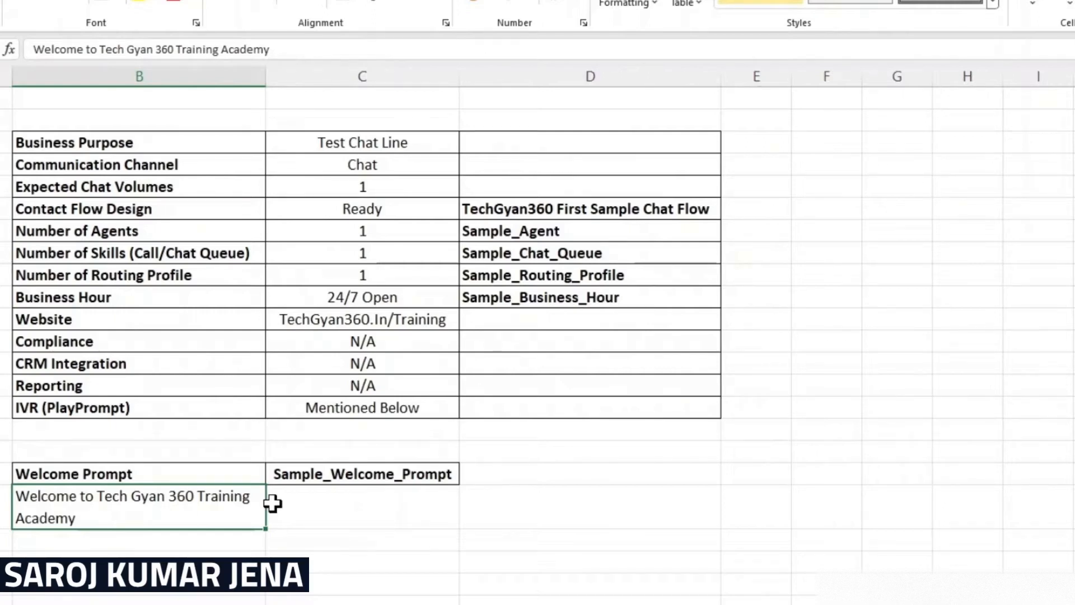
click(304, 499)
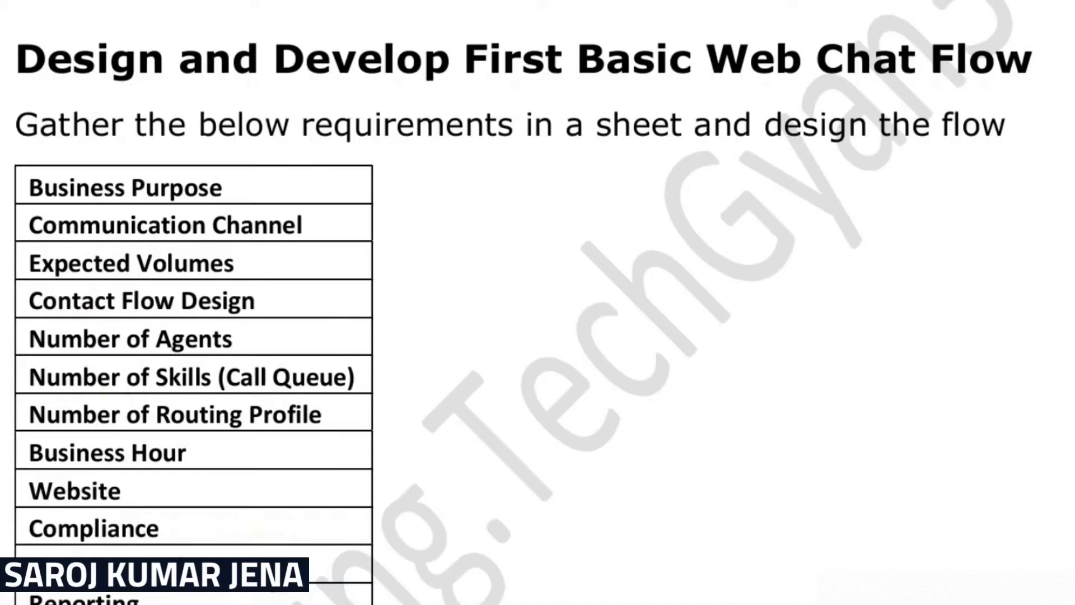
scroll(614, 419, down, 10)
scroll(613, 412, up, 2)
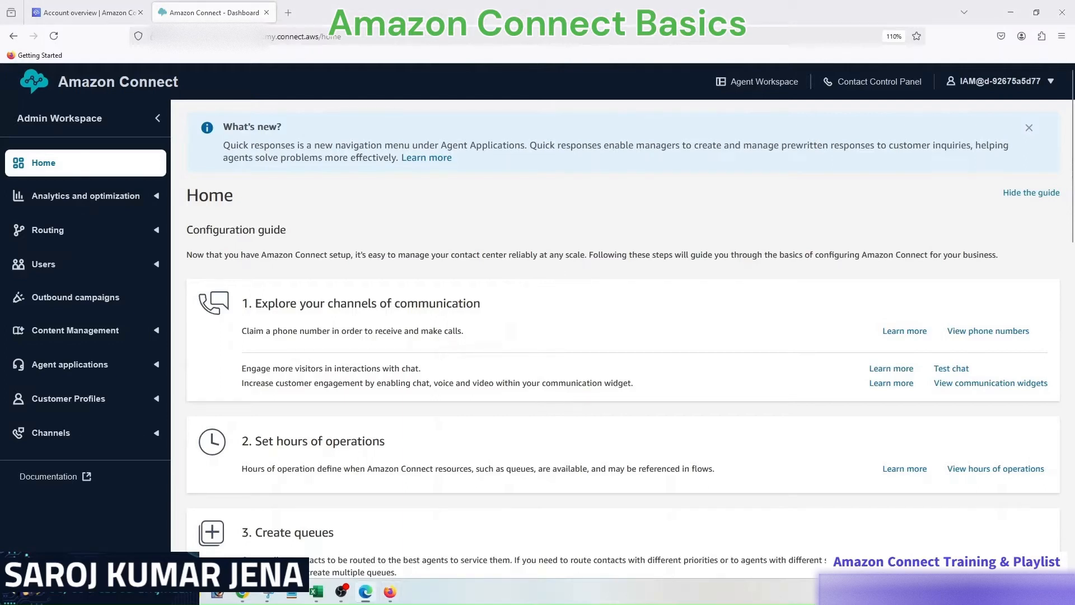
Step: Open the routing hours of operation and start adding a new set of hours
click(156, 235)
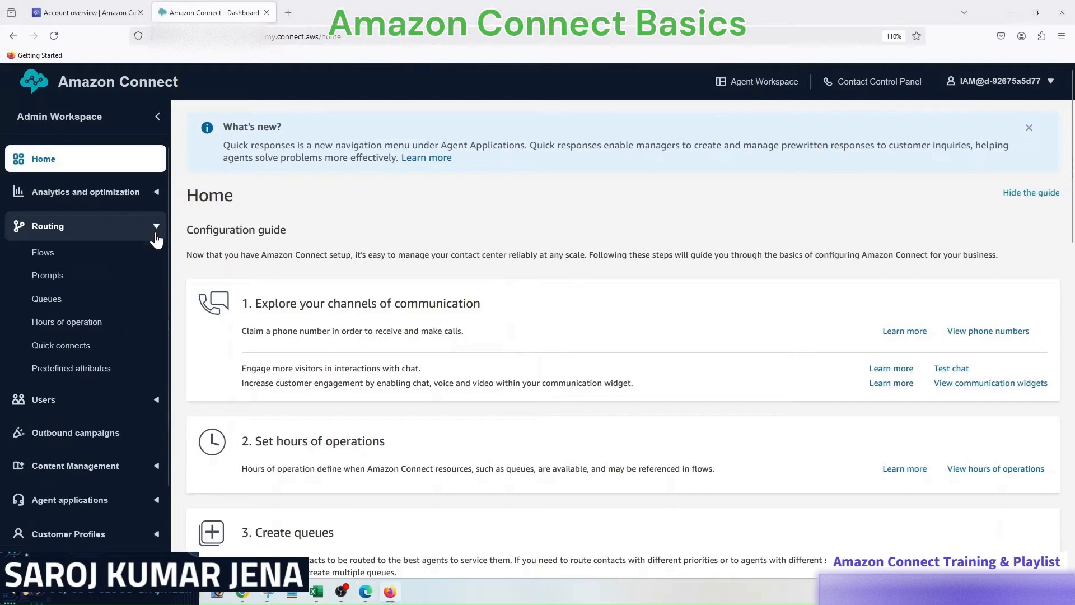
click(72, 323)
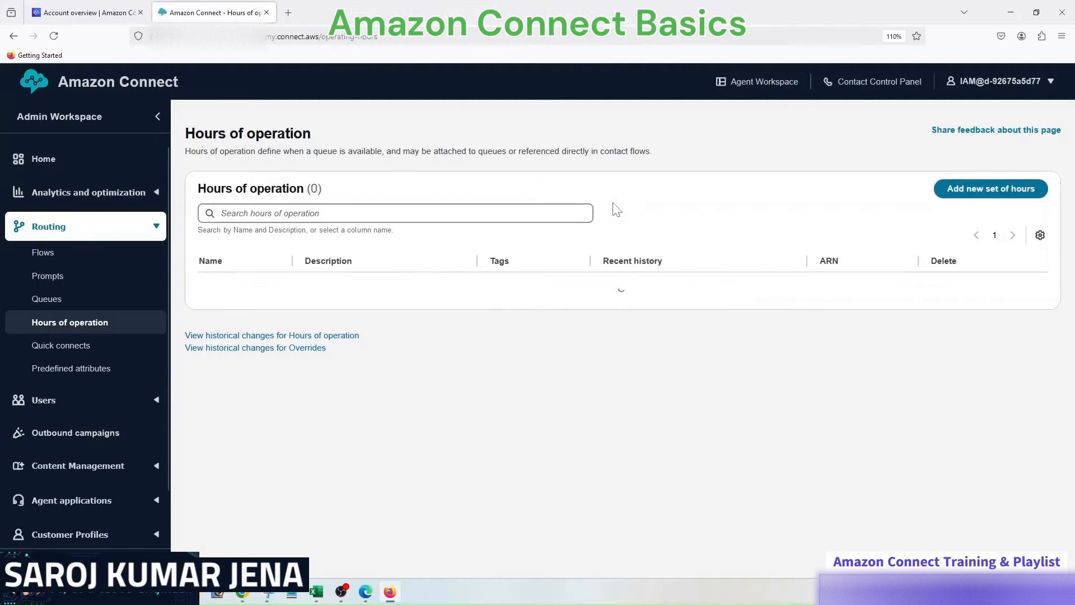
click(985, 188)
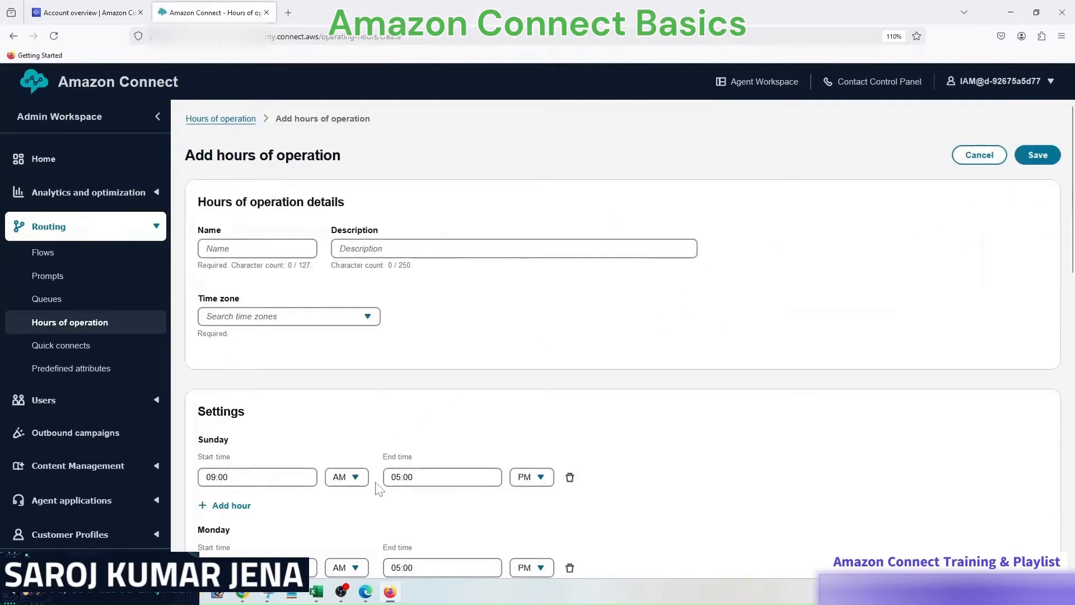
Step: Change the business hour name in the Excel checklist to Sample_Business_Hour2 and use it as the new hours' name and description
click(319, 589)
drag(515, 275, 405, 275)
key(ctrl+c)
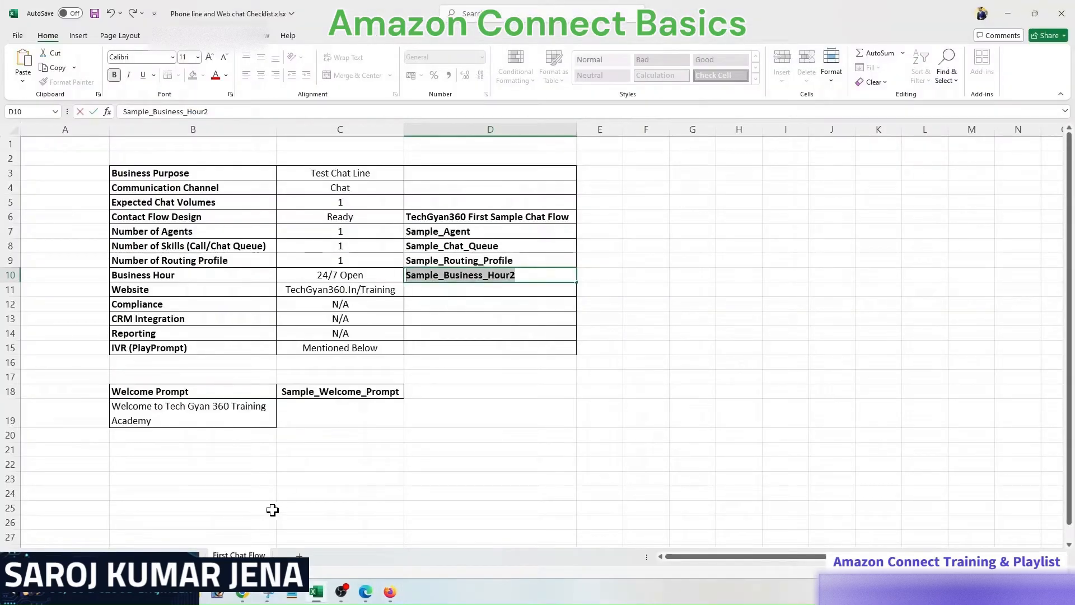
click(389, 590)
click(257, 248)
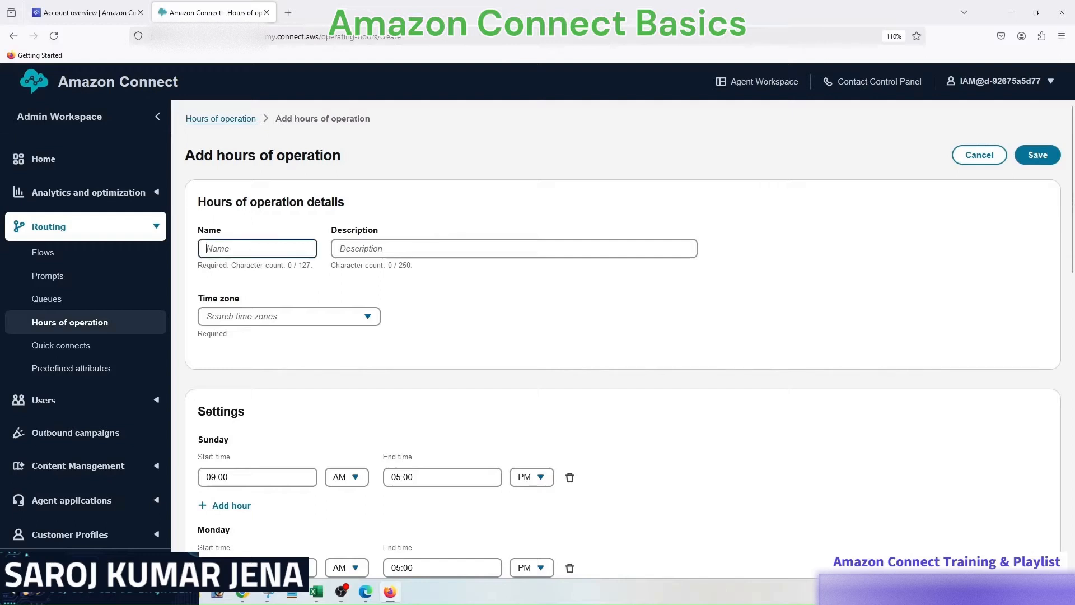
key(ctrl+v)
click(358, 248)
key(ctrl+v)
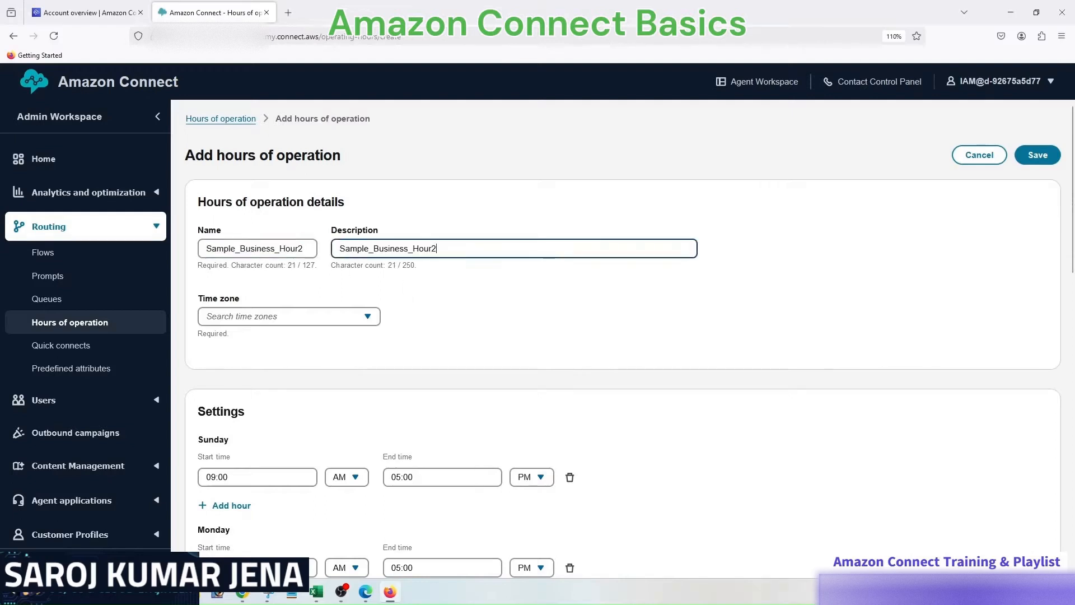
Step: Set the time zone of the new hours of operation to US/Central
click(368, 318)
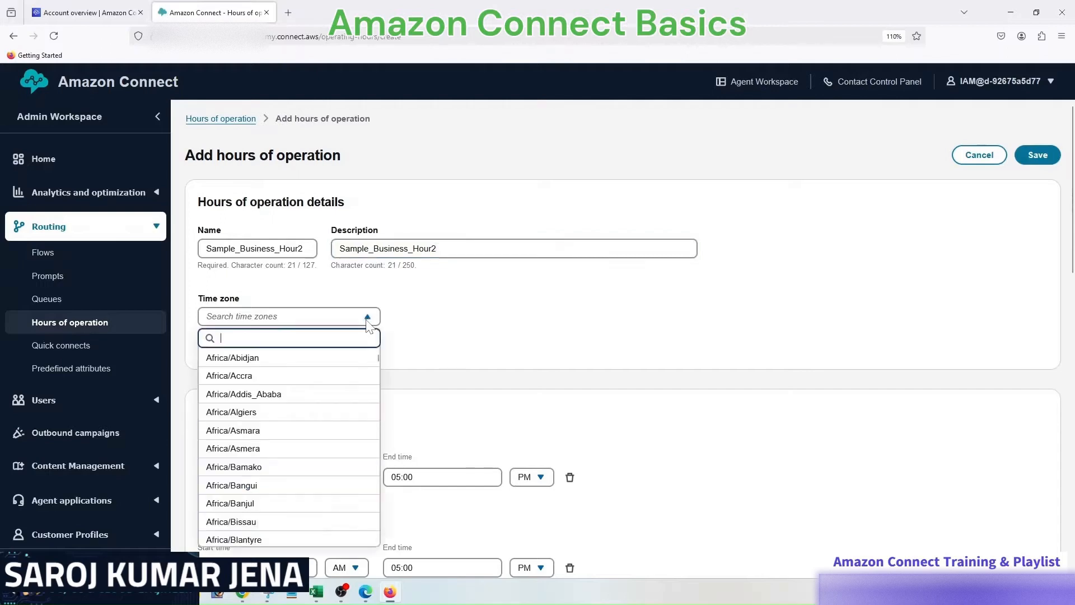
text(uc)
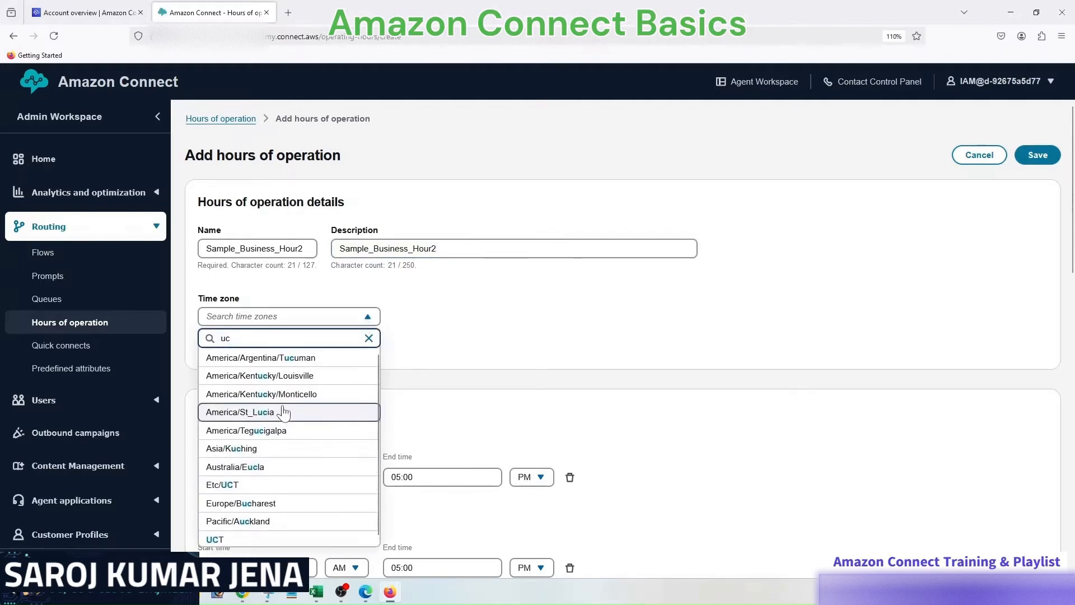
key(BackSpace)
key(BackSpace)
text(central)
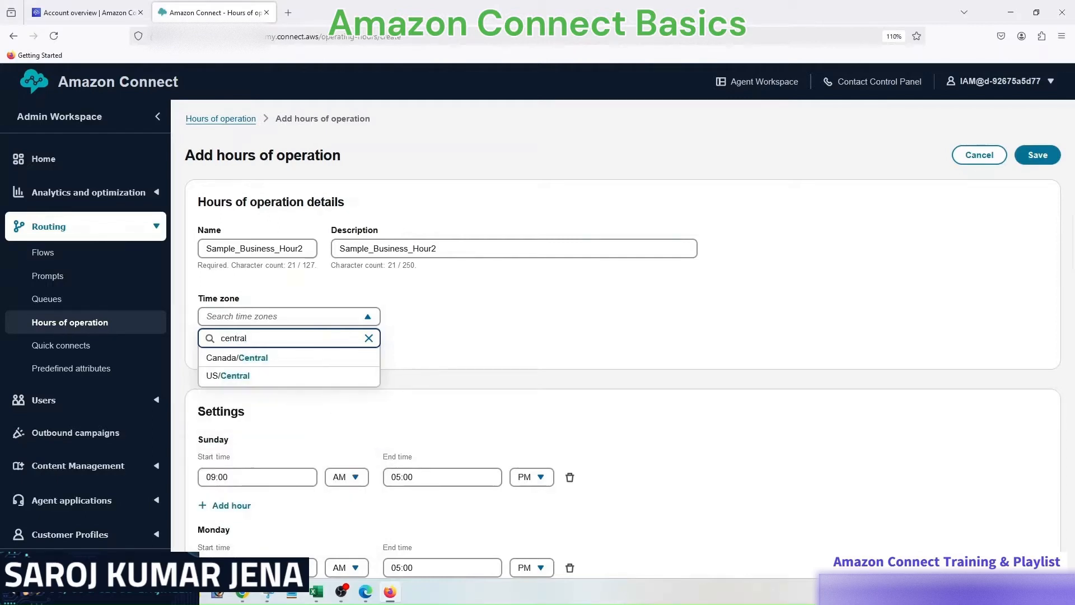
click(276, 376)
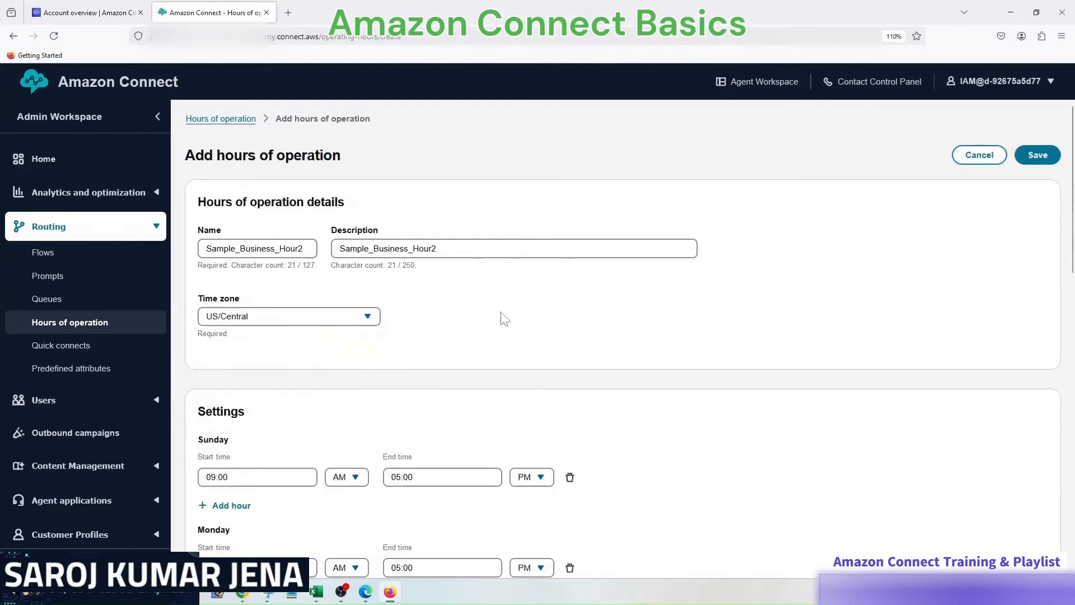
Step: Keep the default schedule for all seven days and save the new set of hours
scroll(504, 319, down, 2)
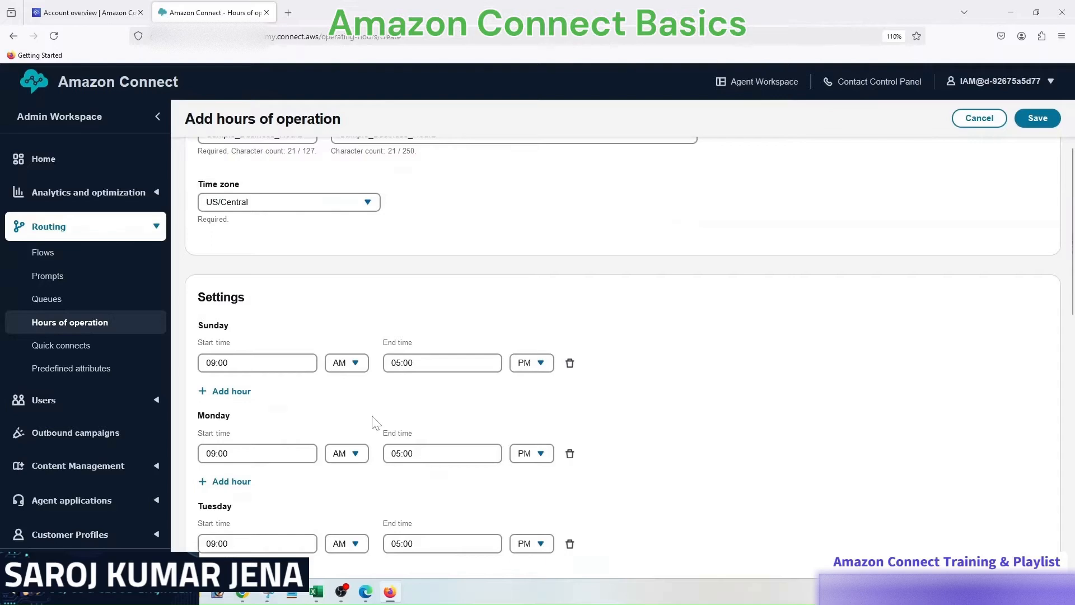
scroll(381, 415, down, 1)
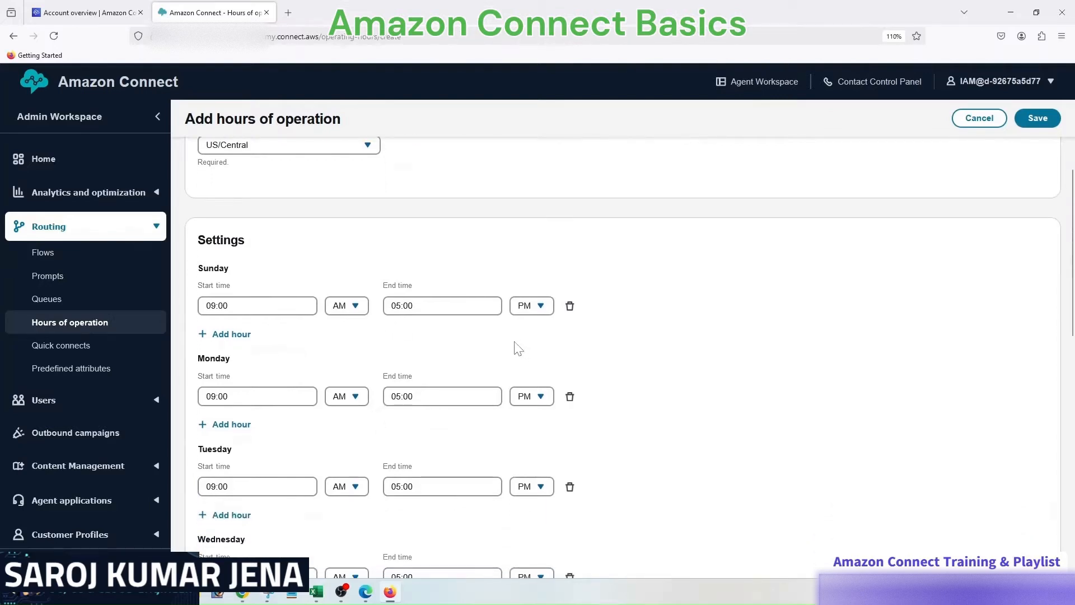
scroll(737, 321, down, 1)
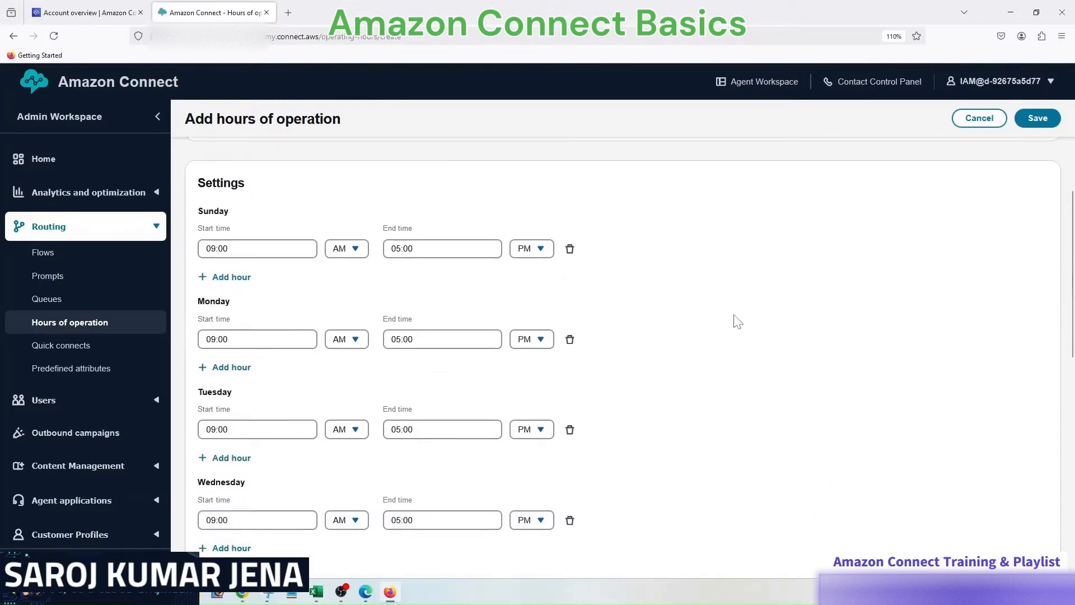
scroll(737, 324, down, 6)
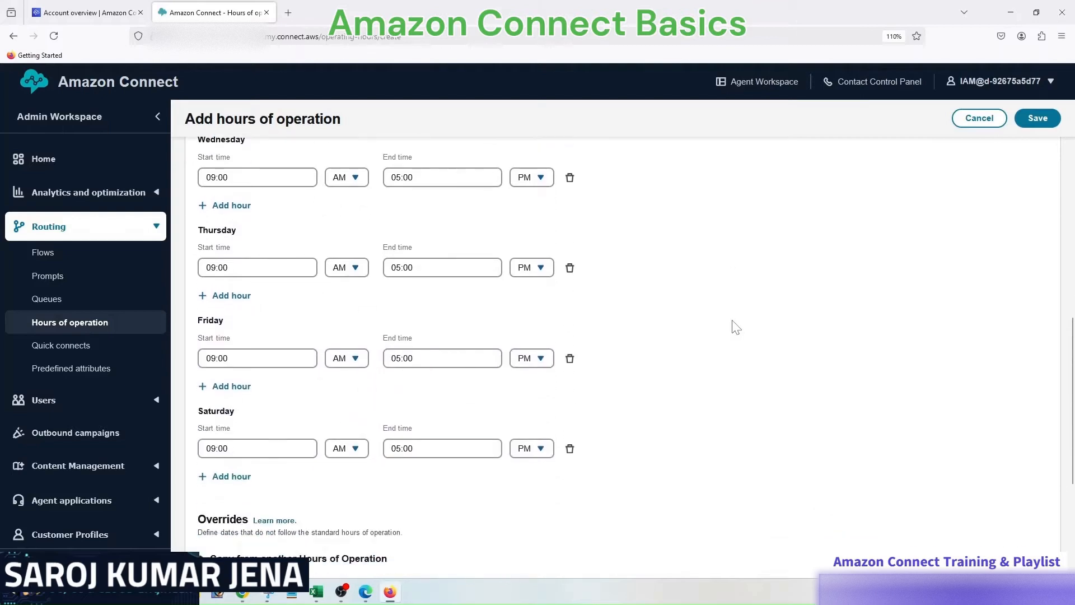
scroll(735, 327, down, 2)
click(1037, 117)
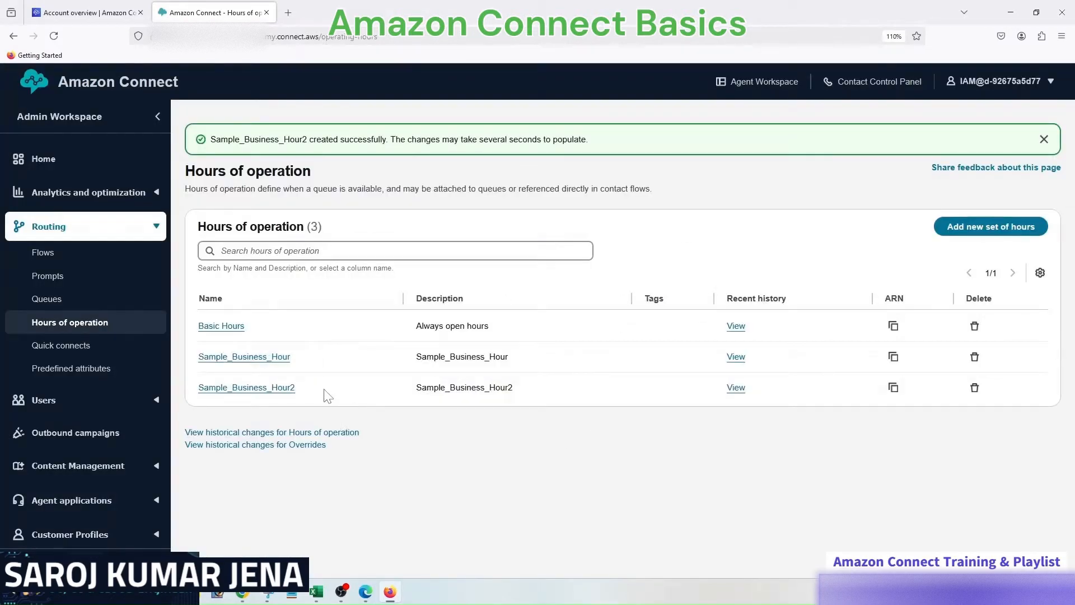
drag(300, 388, 201, 392)
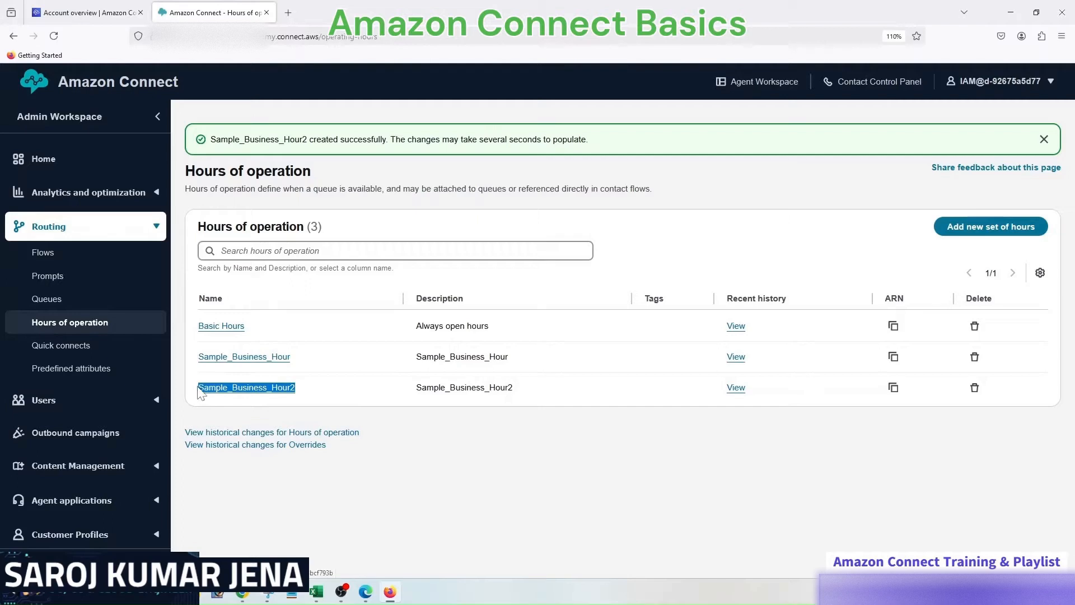
click(508, 431)
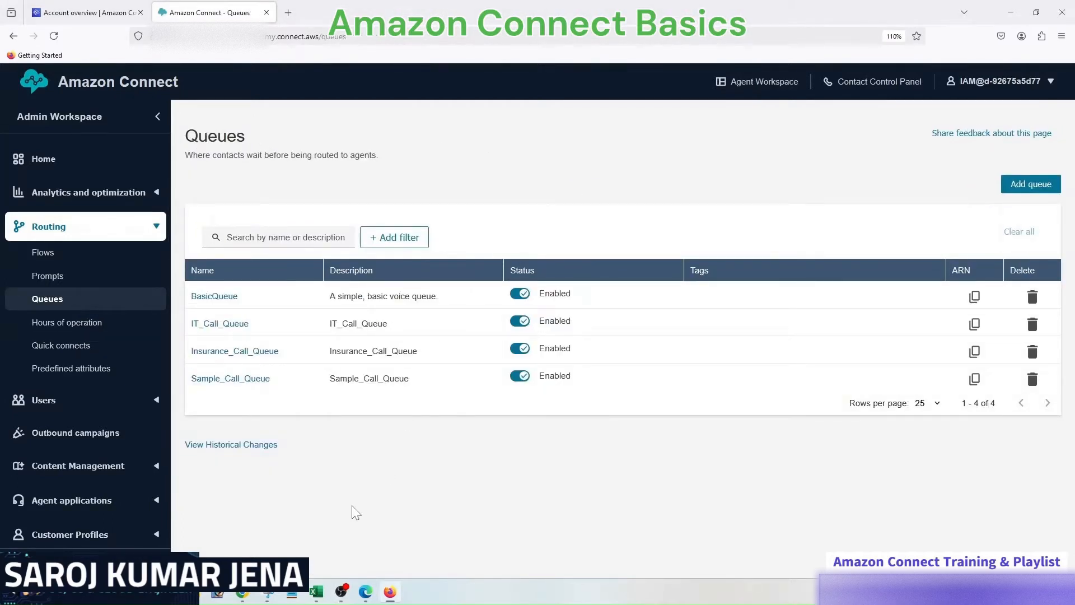
Step: Switch to the Excel checklist and copy the queue name Sample_Chat_Queue from the number of skills row
click(317, 593)
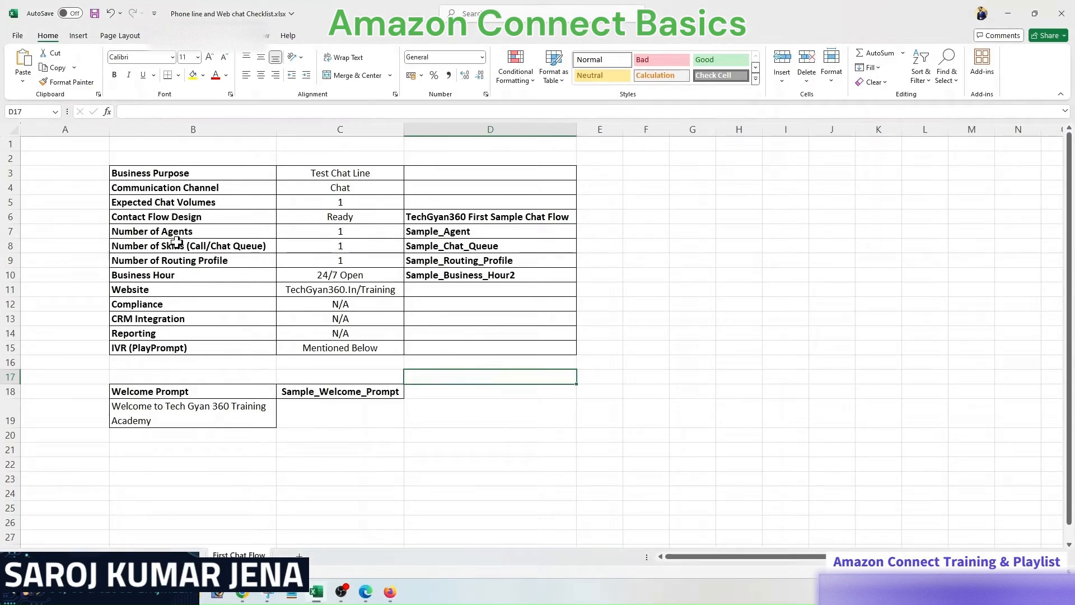
drag(210, 244, 495, 245)
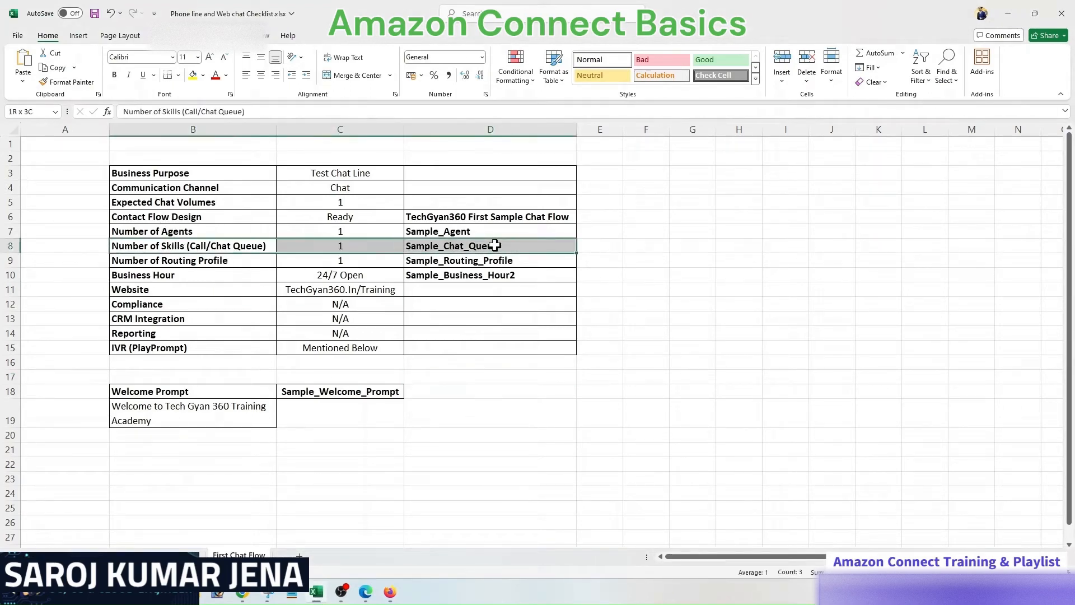
click(482, 246)
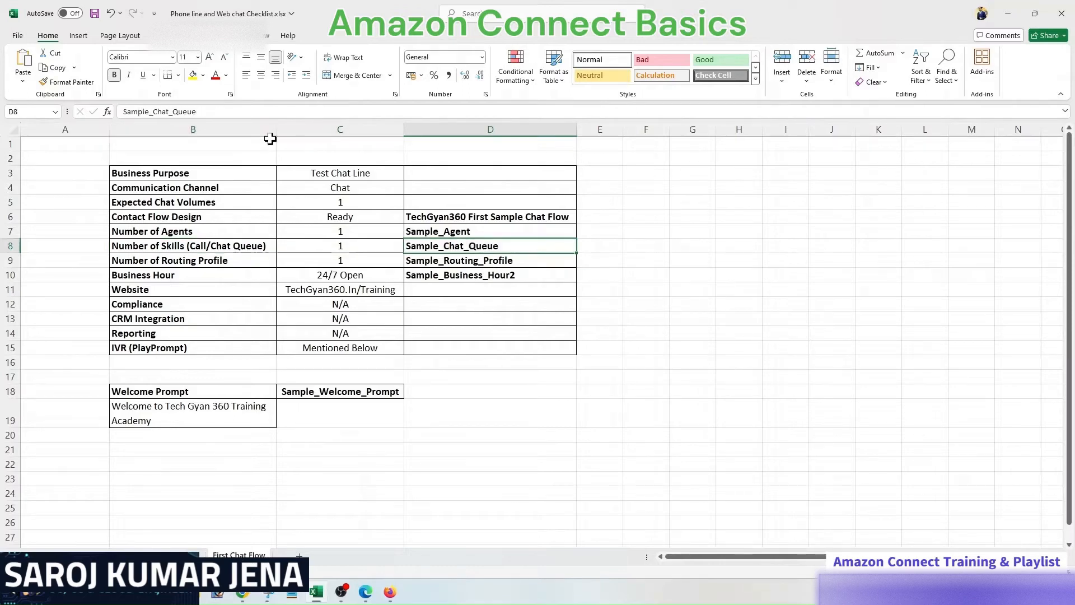
double_click(159, 112)
key(ctrl+c)
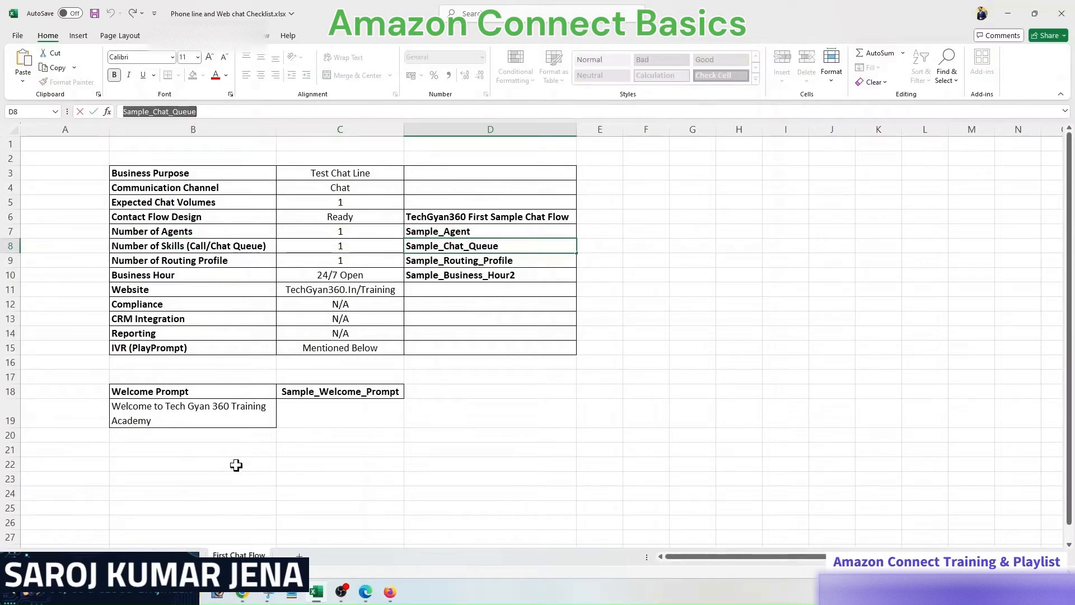
Step: Start a new queue in Amazon Connect with name and description Sample_Chat_Queue, and assign the hours of operation Sample_Business_Hour2
click(390, 592)
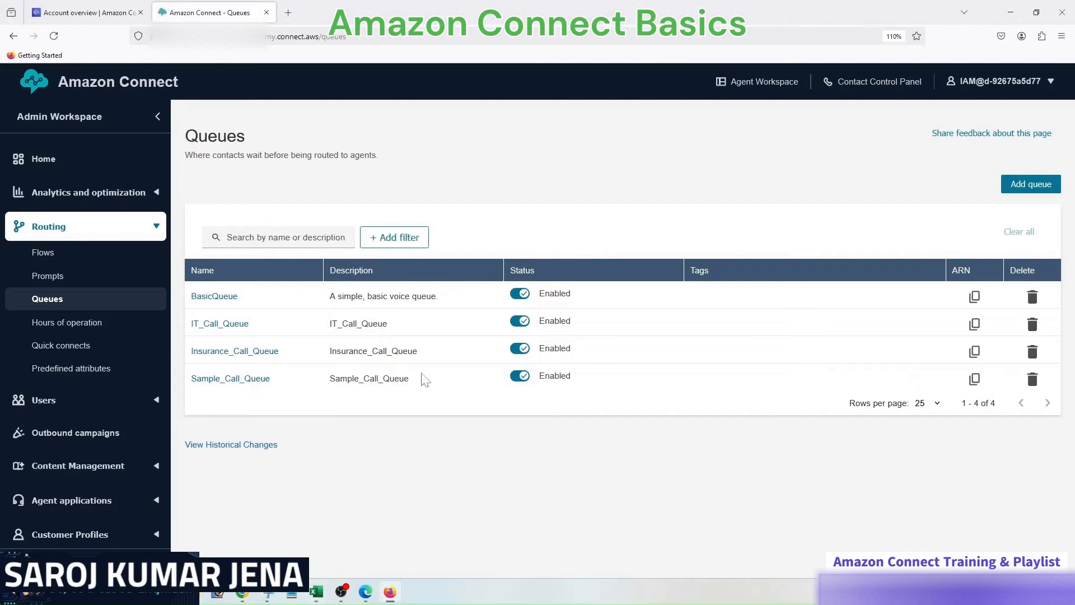
click(1028, 190)
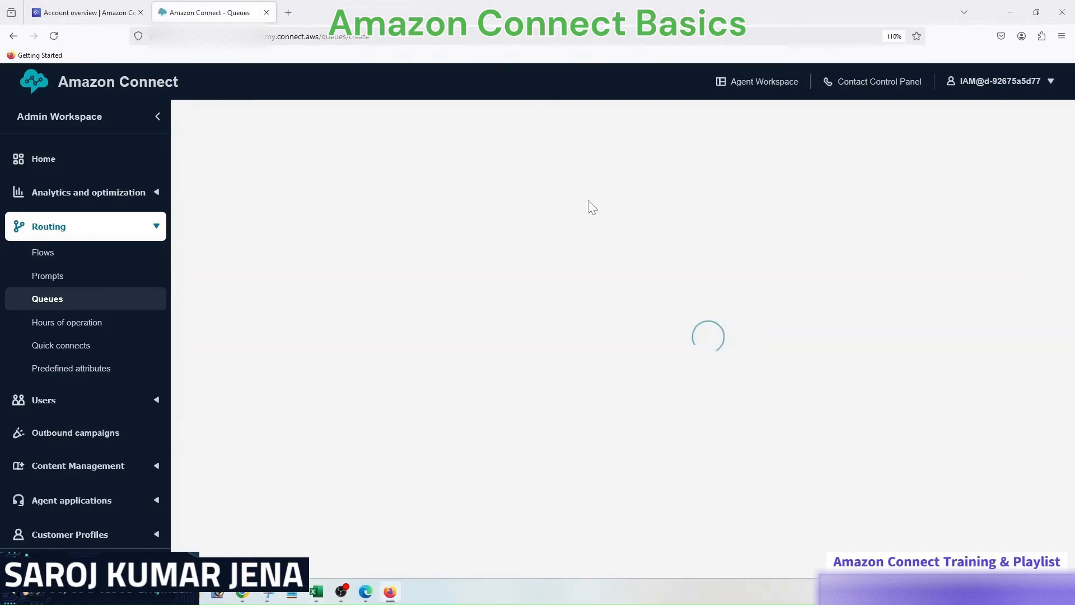
click(250, 242)
key(ctrl+v)
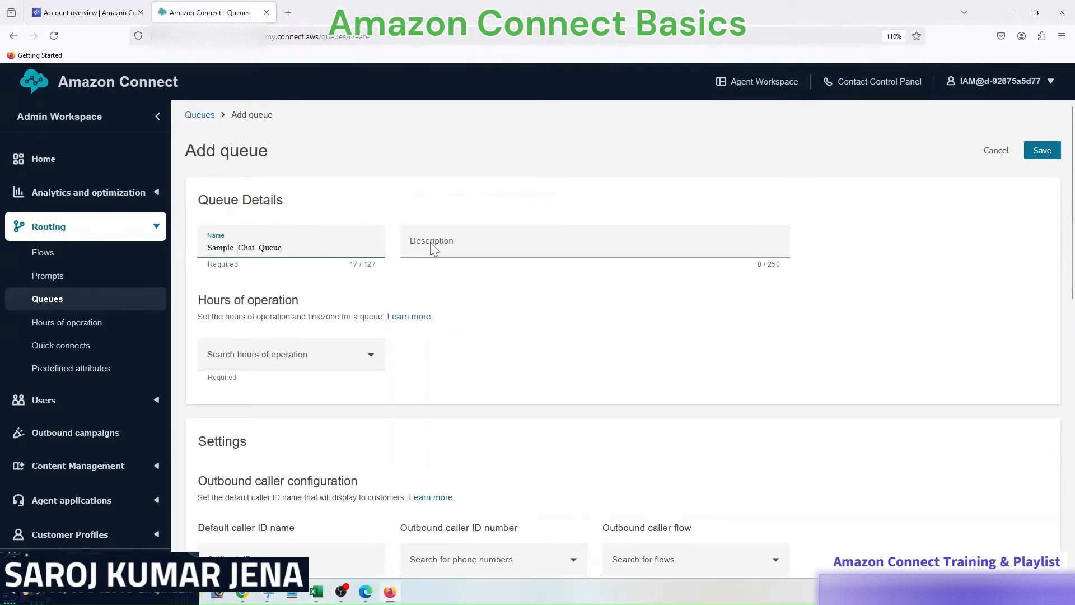
click(447, 249)
key(ctrl+v)
click(301, 359)
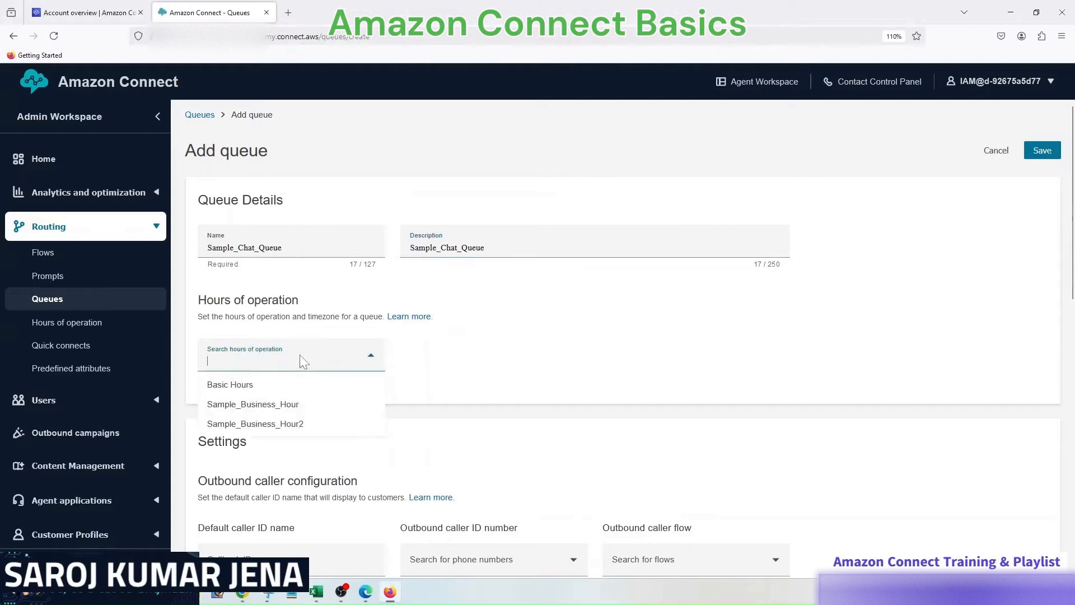
click(291, 424)
Step: Assign the quick connect Sample_Quick_Connect to the new queue, leaving the outbound caller, email and contact limit settings empty
scroll(435, 345, down, 4)
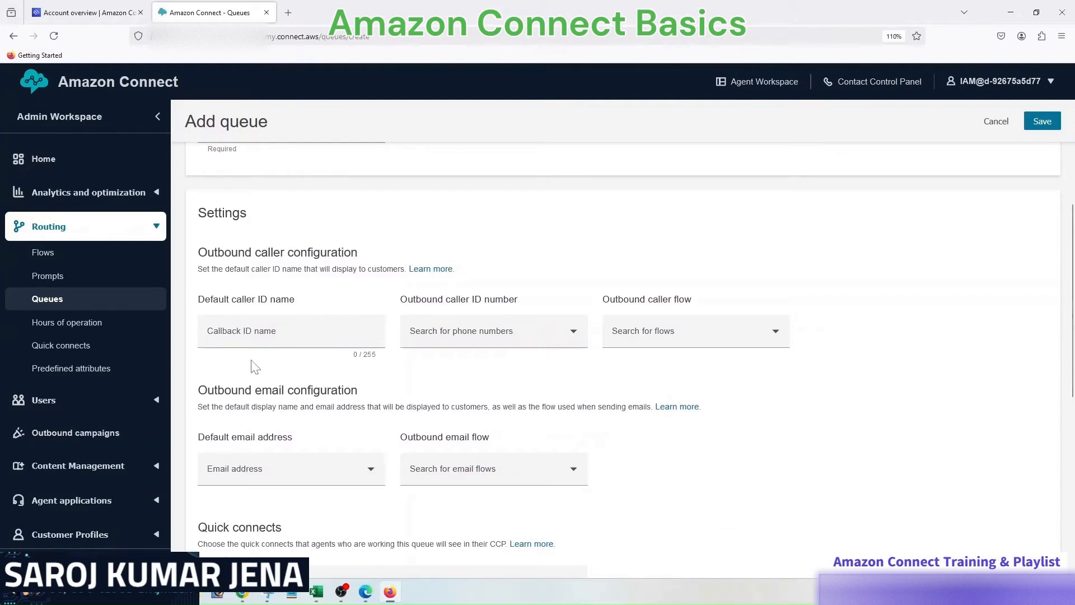
scroll(302, 361, down, 1)
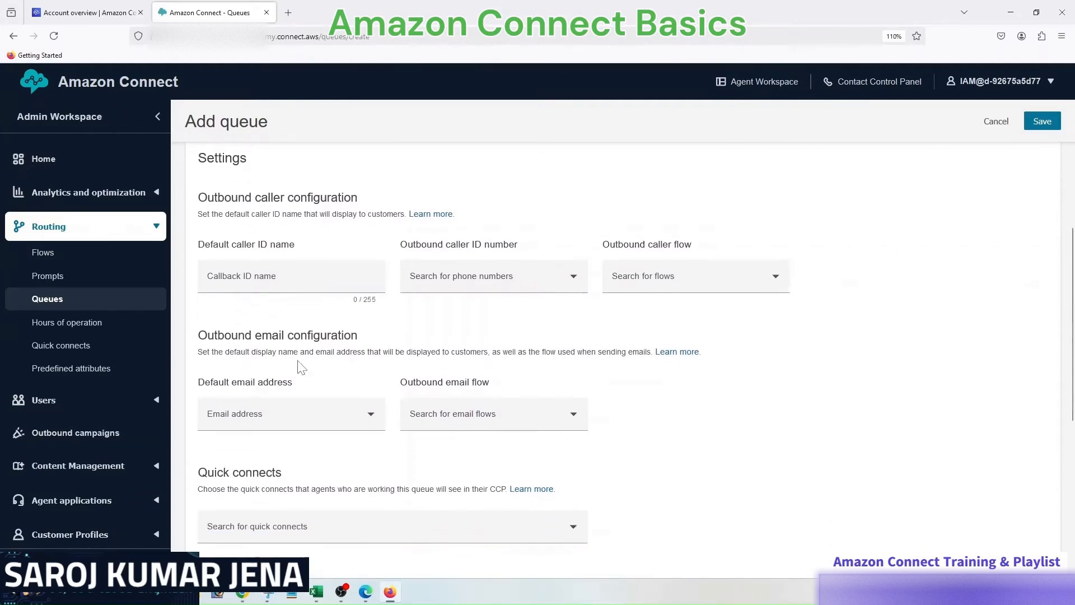
scroll(328, 371, down, 2)
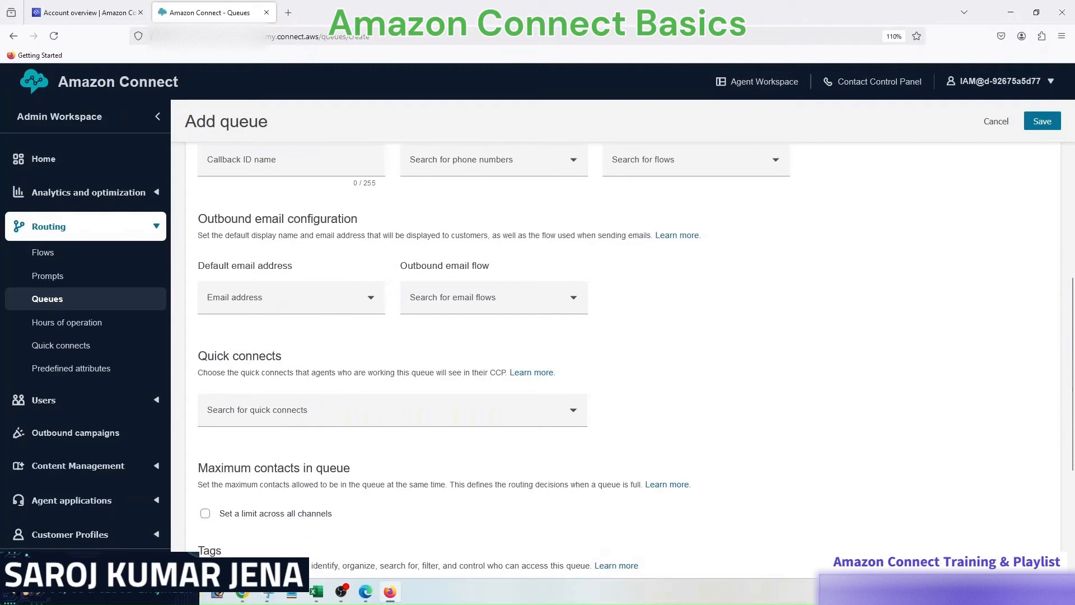
click(252, 403)
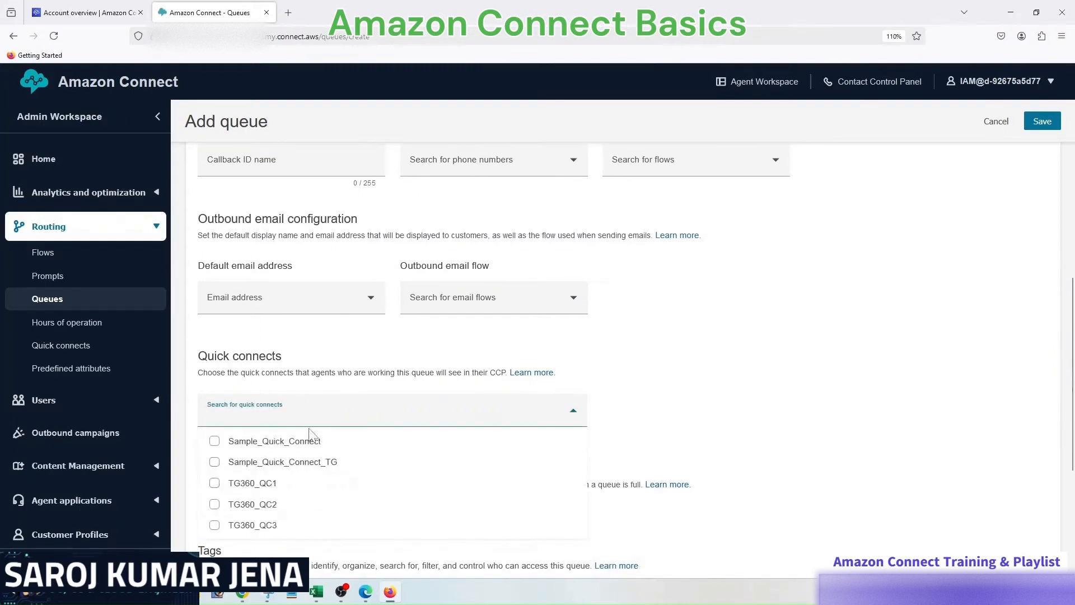
click(259, 445)
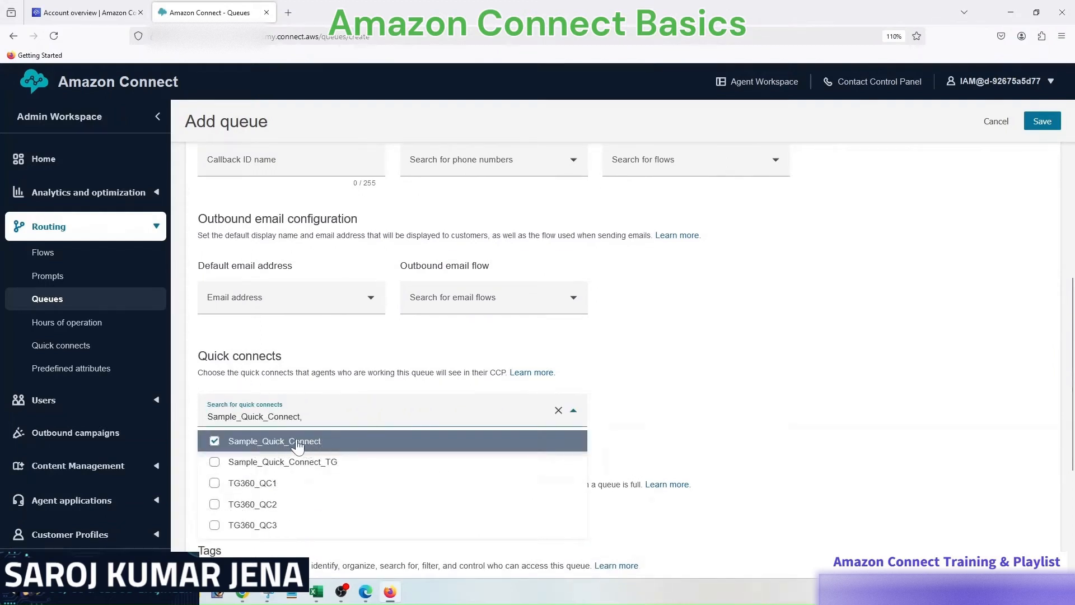
click(311, 390)
scroll(646, 437, down, 2)
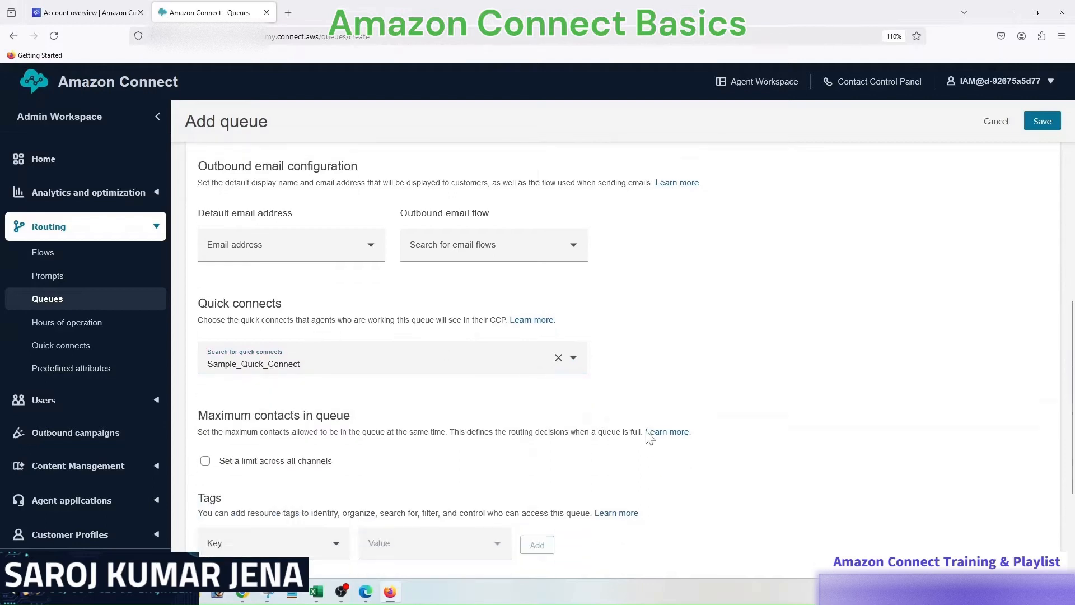
scroll(834, 369, up, 10)
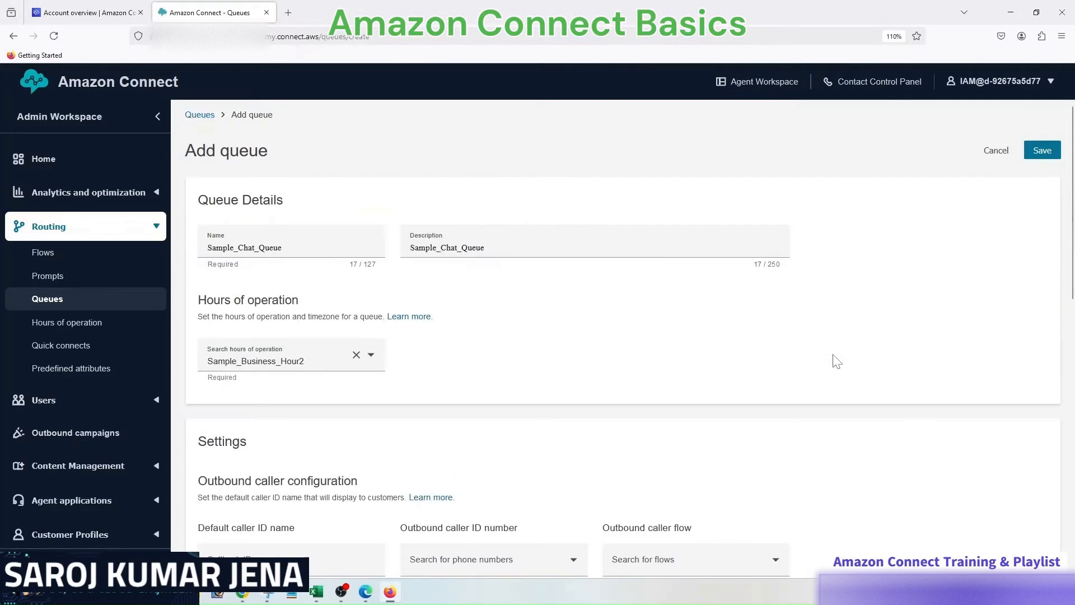
Step: Save the new queue and reload the queue list to check that Sample_Chat_Queue is there
click(1042, 152)
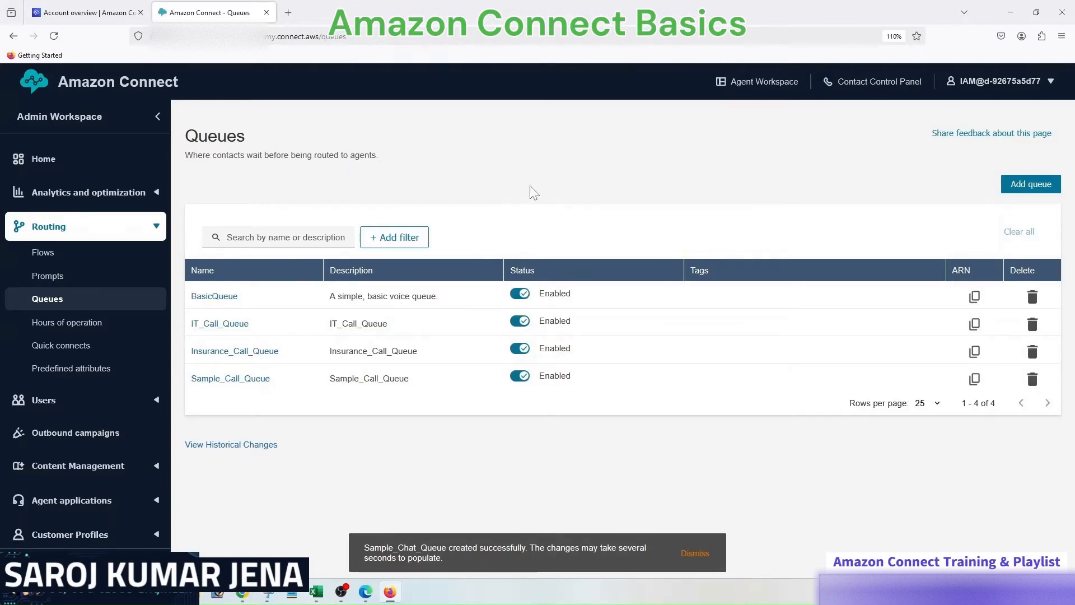
click(61, 43)
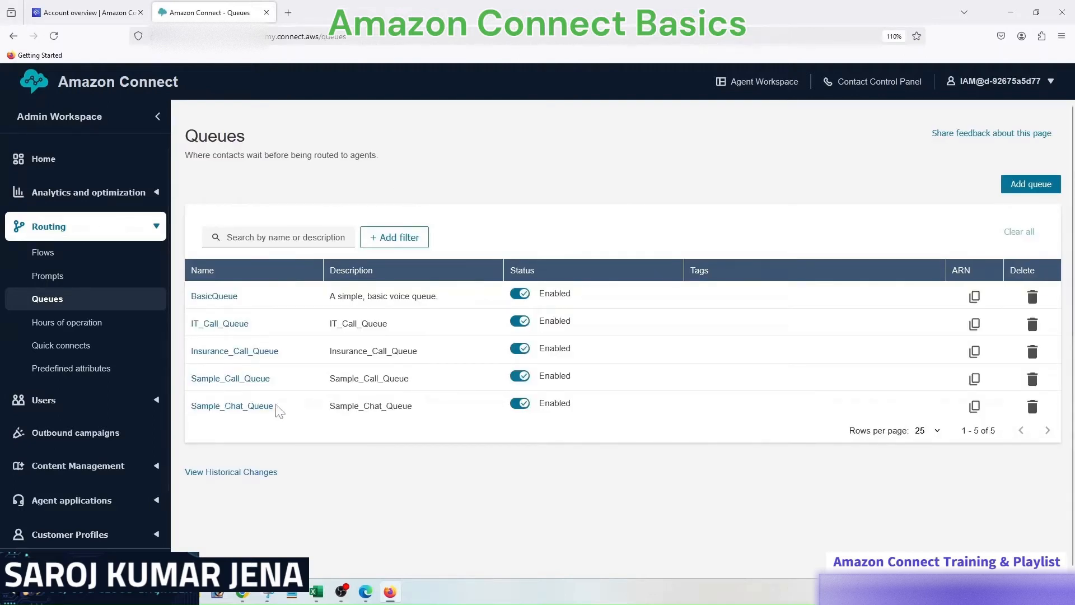
drag(275, 407, 193, 411)
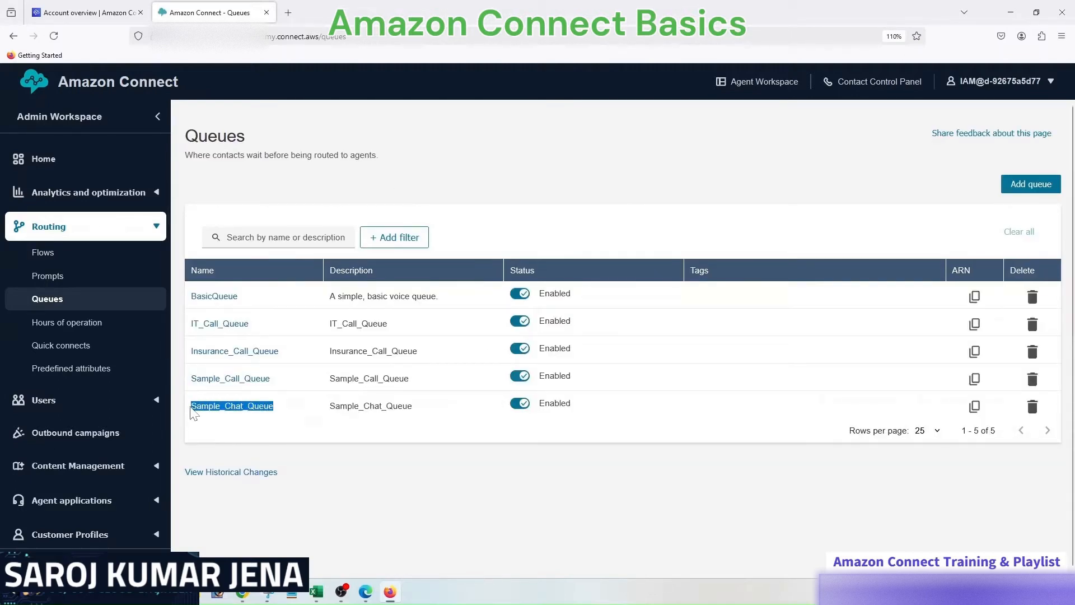
click(452, 415)
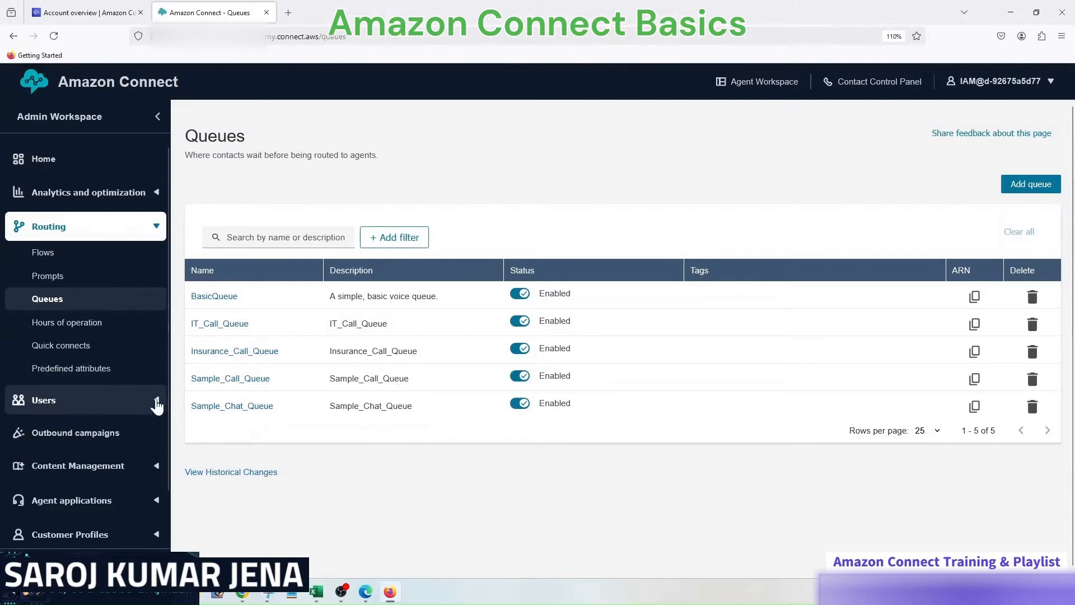
Step: Open the security profiles and examine the permissions of the Agent profile, especially Contact Control Panel access
click(140, 406)
click(75, 491)
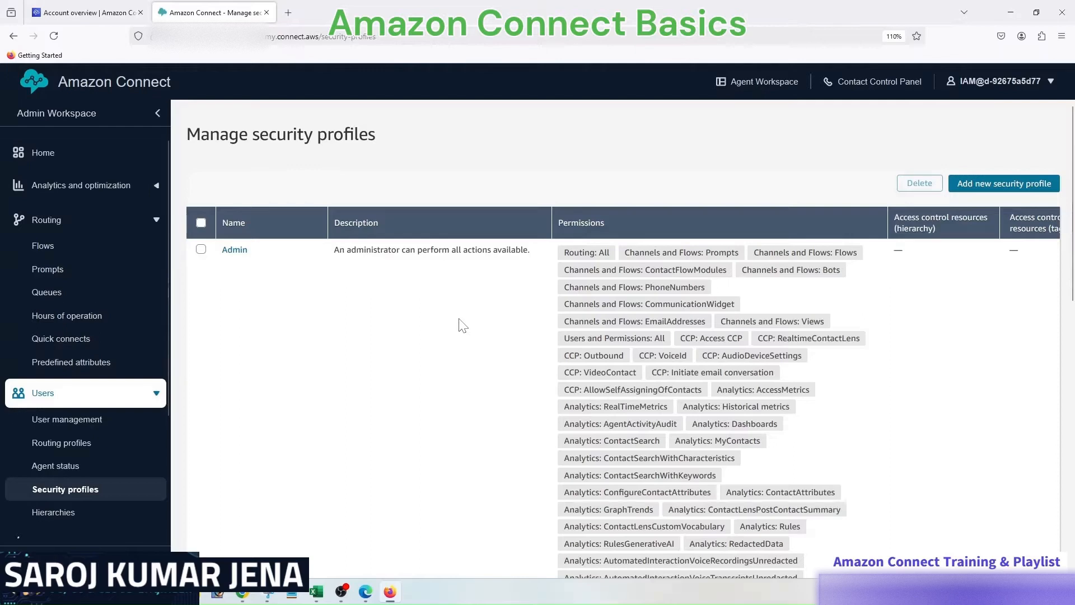
scroll(463, 325, down, 10)
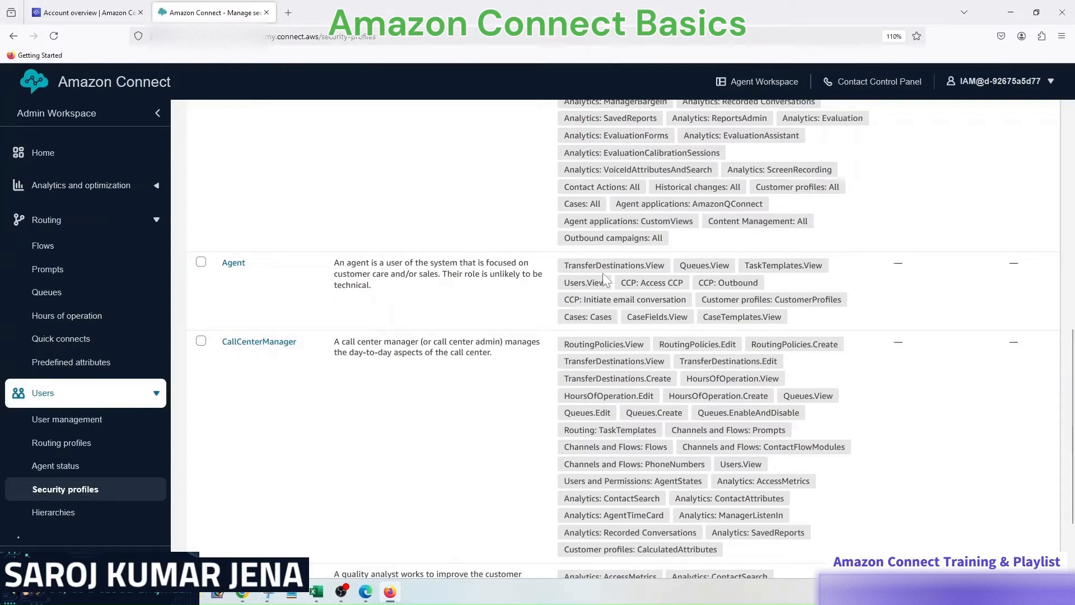
double_click(705, 283)
double_click(571, 300)
click(505, 304)
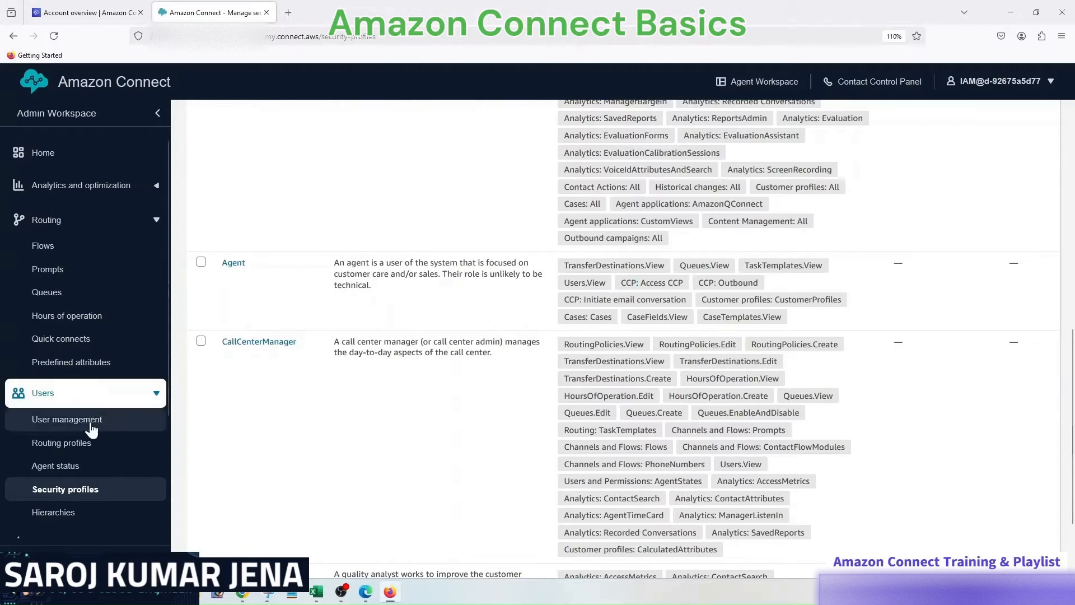
Step: Open the routing profiles list, look up the routing profile name in the Excel checklist, and return to Amazon Connect
click(71, 448)
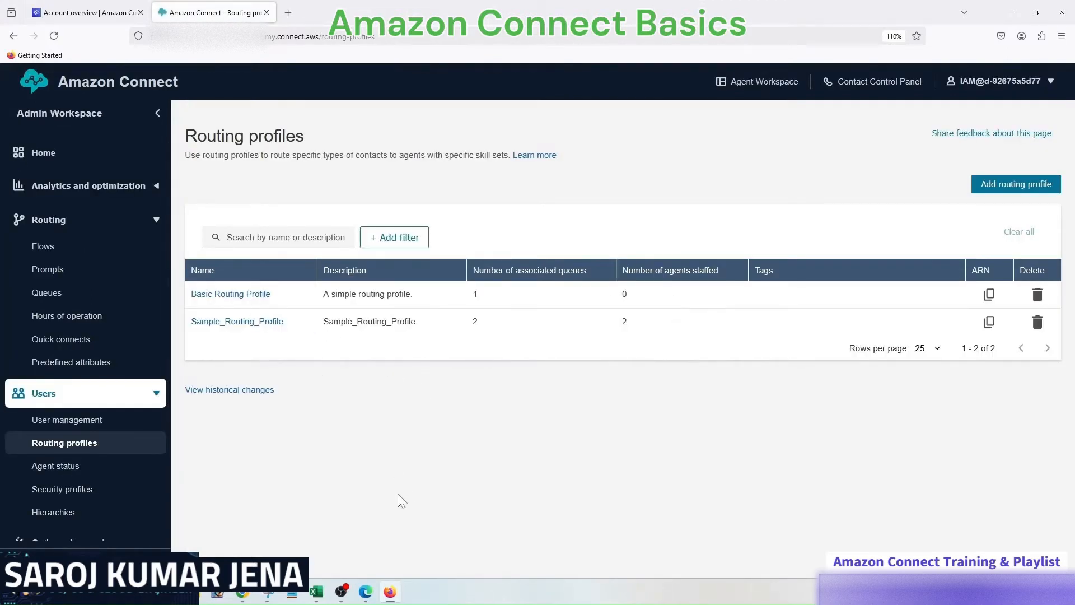
click(316, 591)
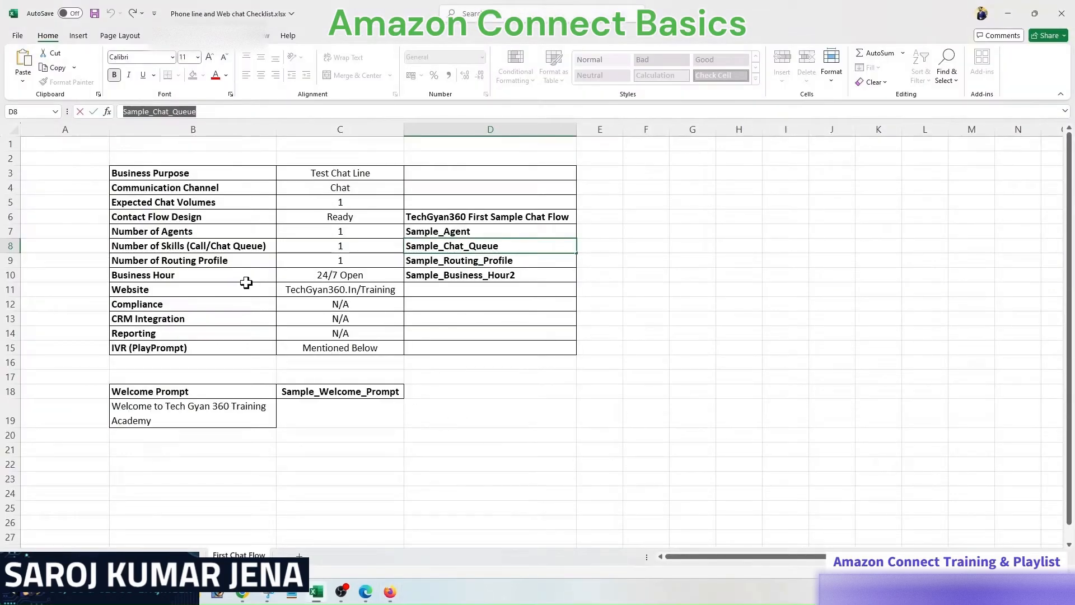
click(454, 263)
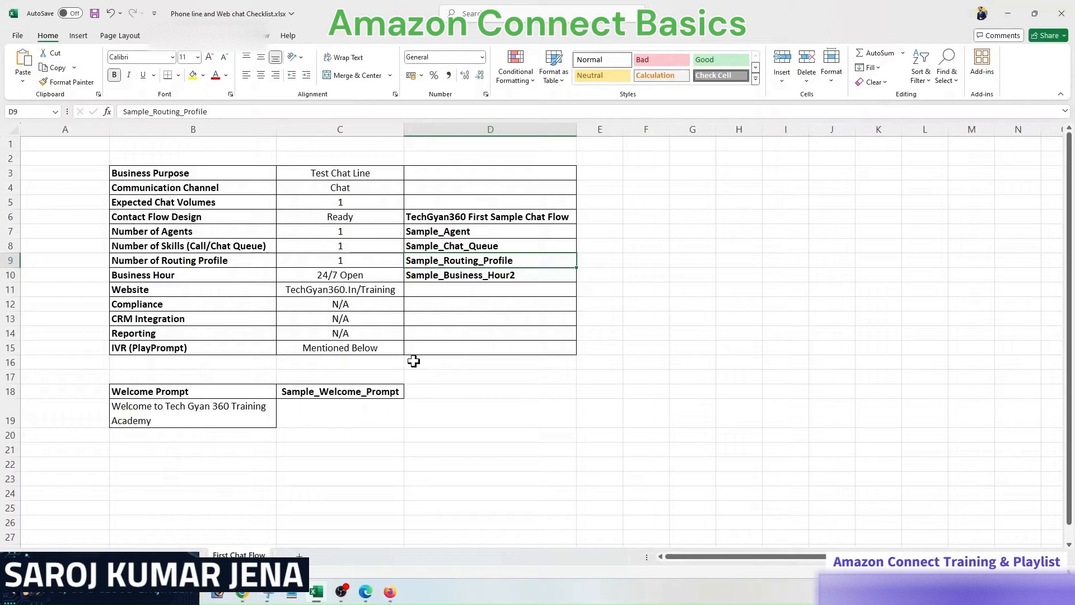
click(390, 592)
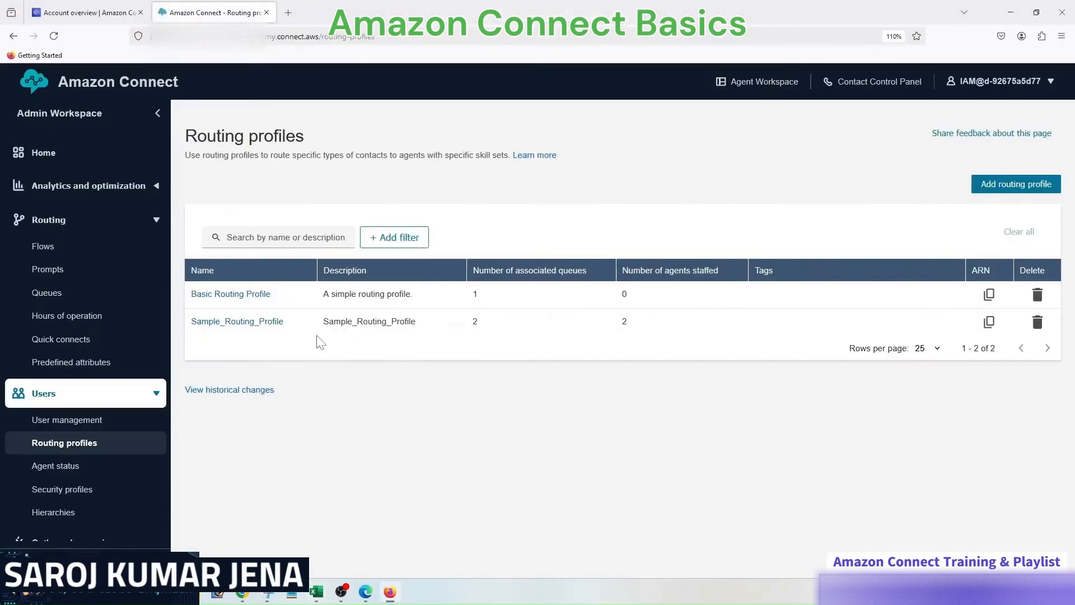
Step: Open Sample_Routing_Profile for editing and enable the Chat channel, keeping a maximum of 1 chat per agent
click(259, 324)
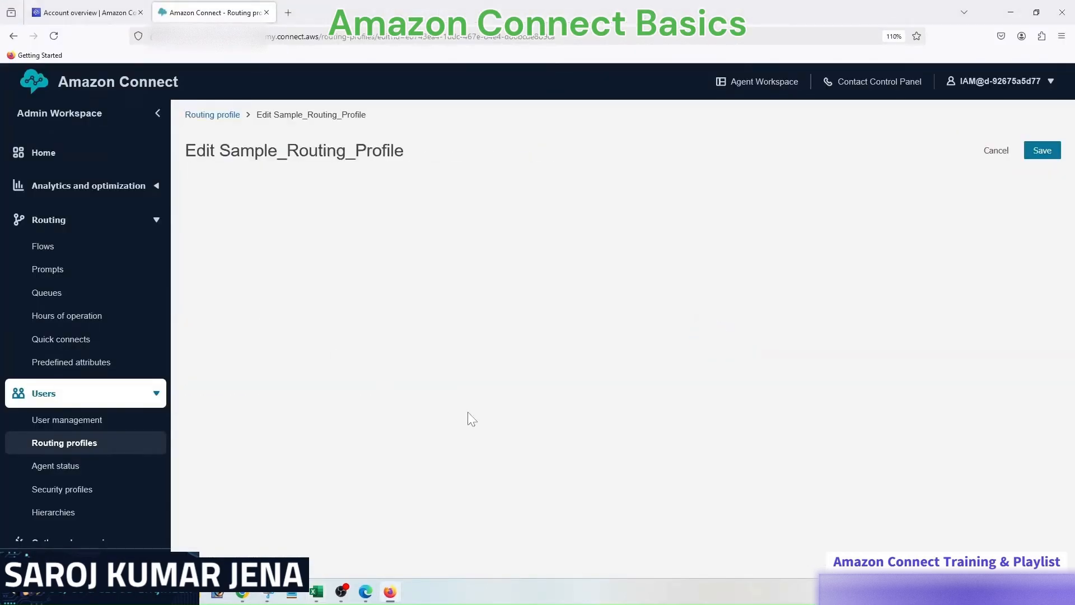
scroll(347, 321, down, 3)
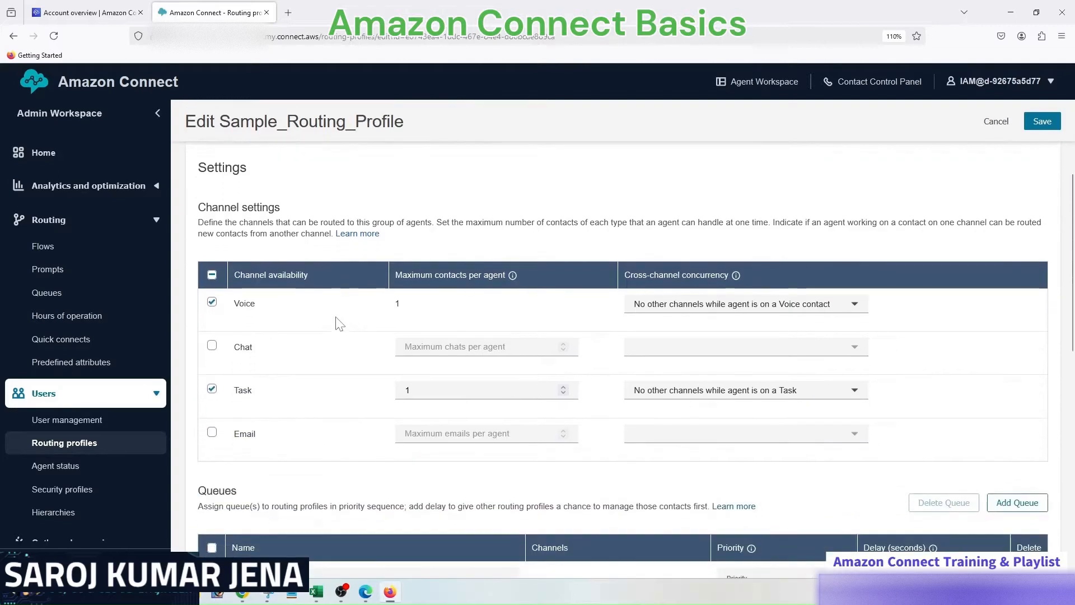
click(212, 345)
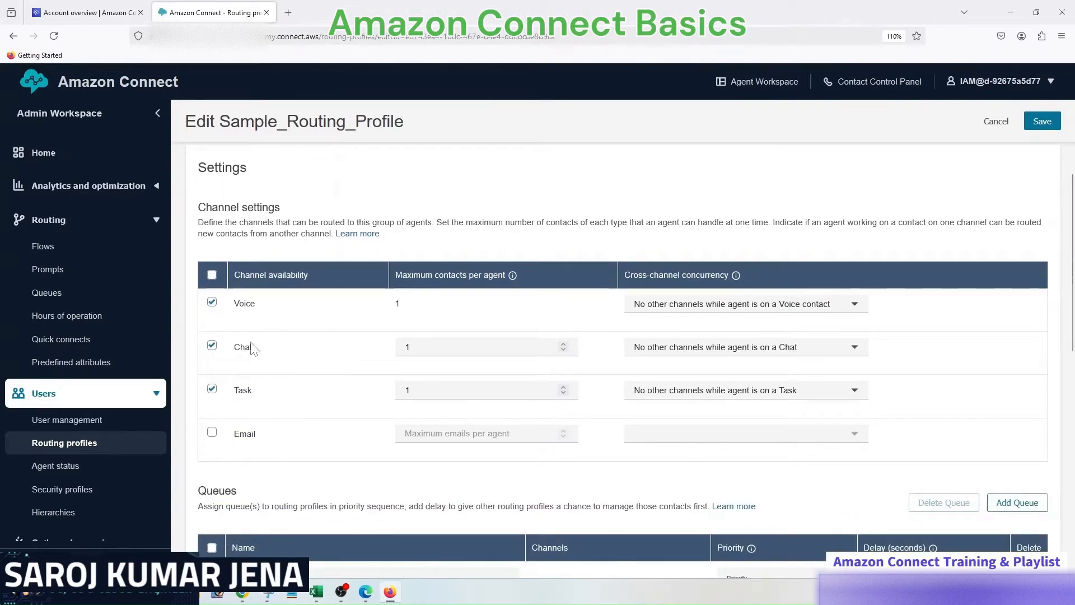
Step: Add Sample_Chat_Queue to the routing profile's queues with the Chat channel enabled and Voice disabled
scroll(360, 322, down, 5)
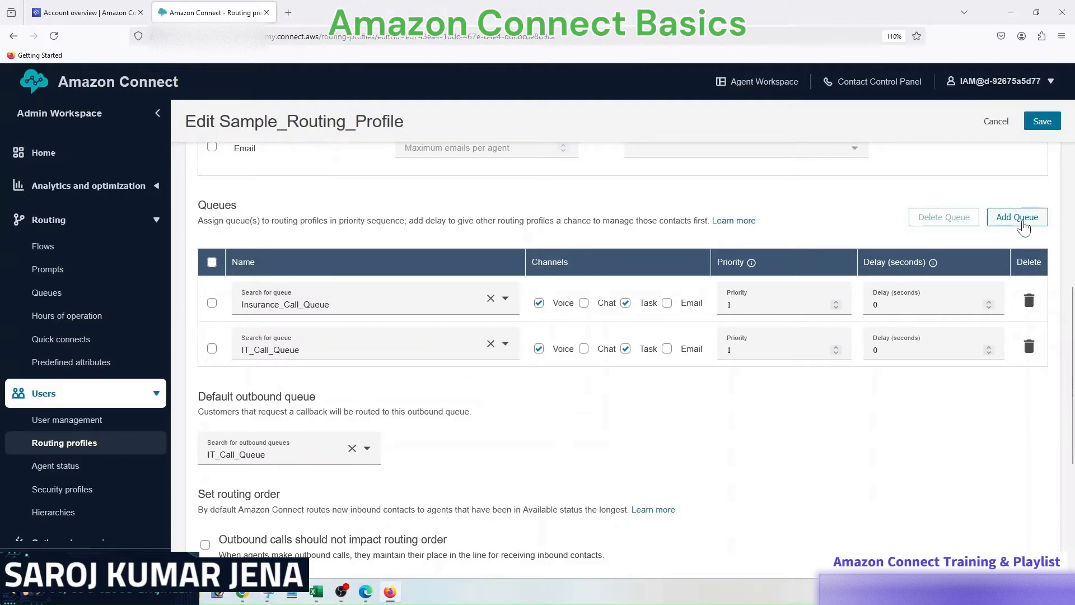
click(1018, 221)
click(309, 400)
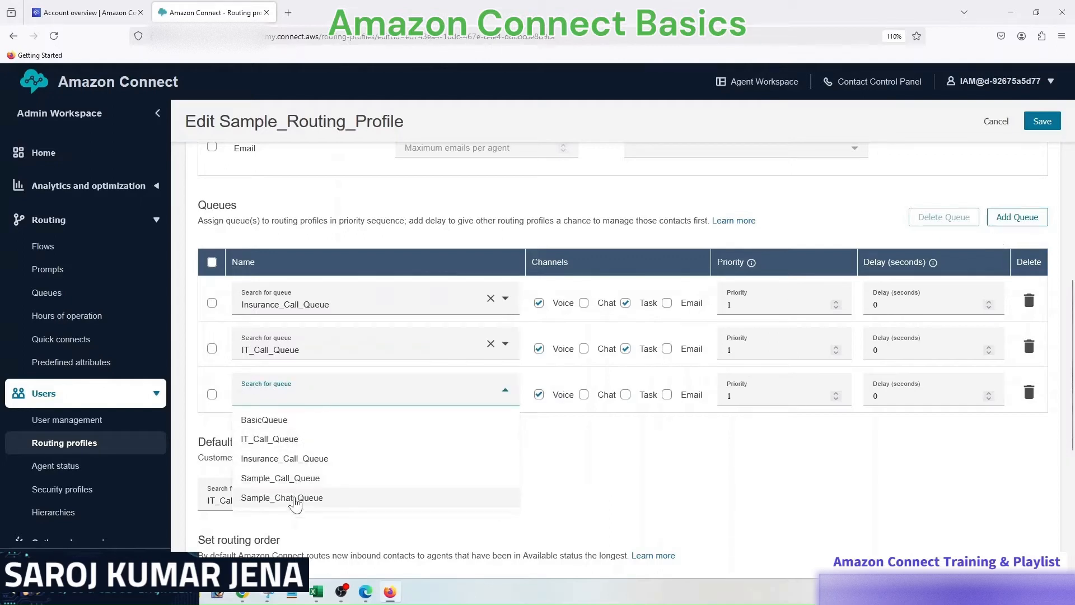
click(281, 497)
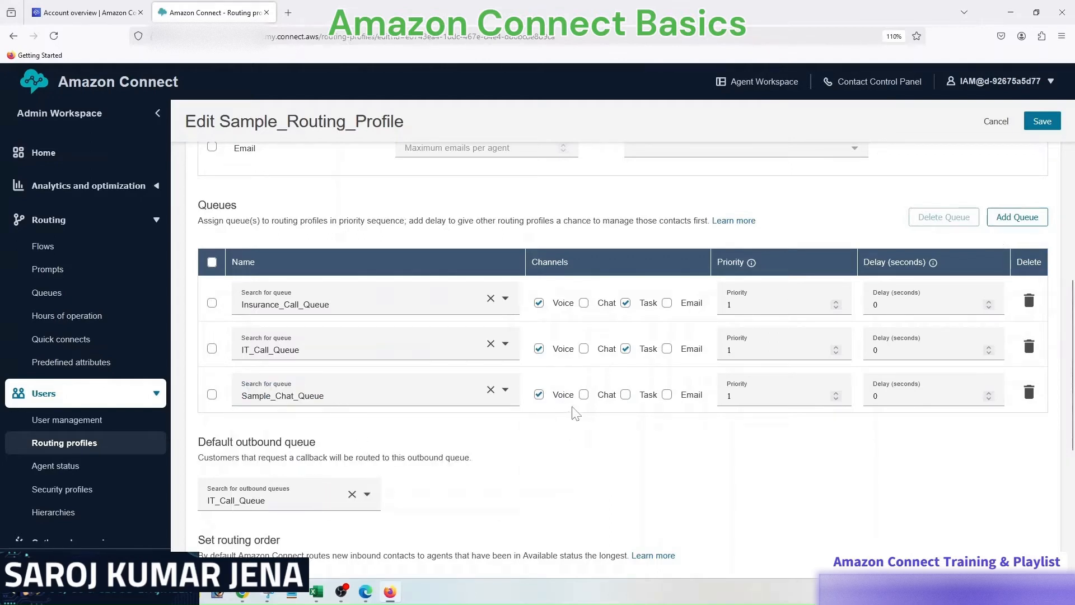
click(584, 394)
click(538, 396)
Step: Review the routing profile's queue, outbound and channel settings, and save the profile
scroll(595, 448, down, 5)
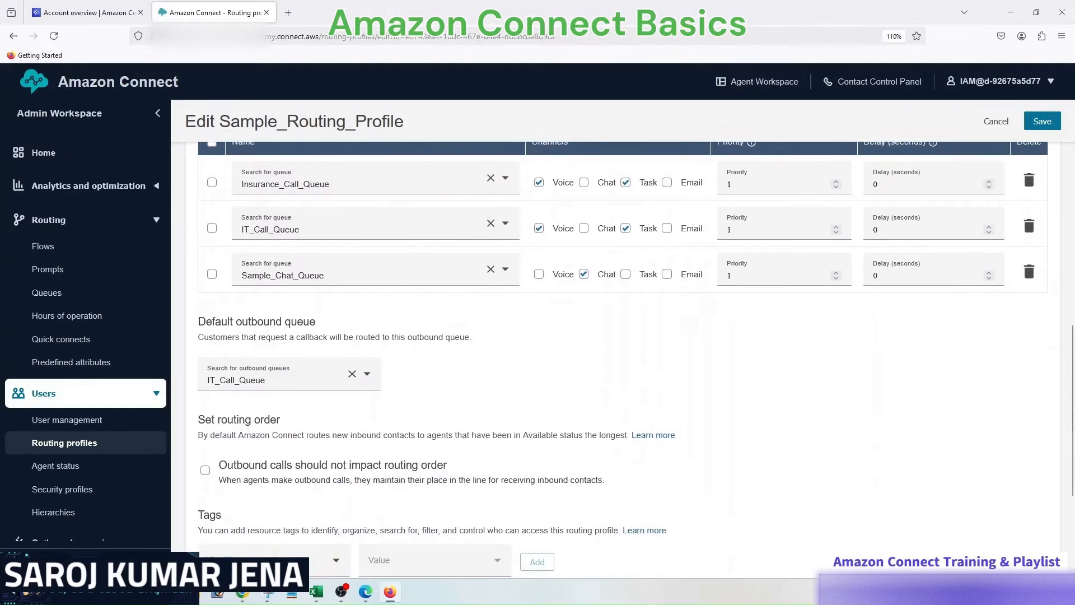
scroll(594, 448, up, 2)
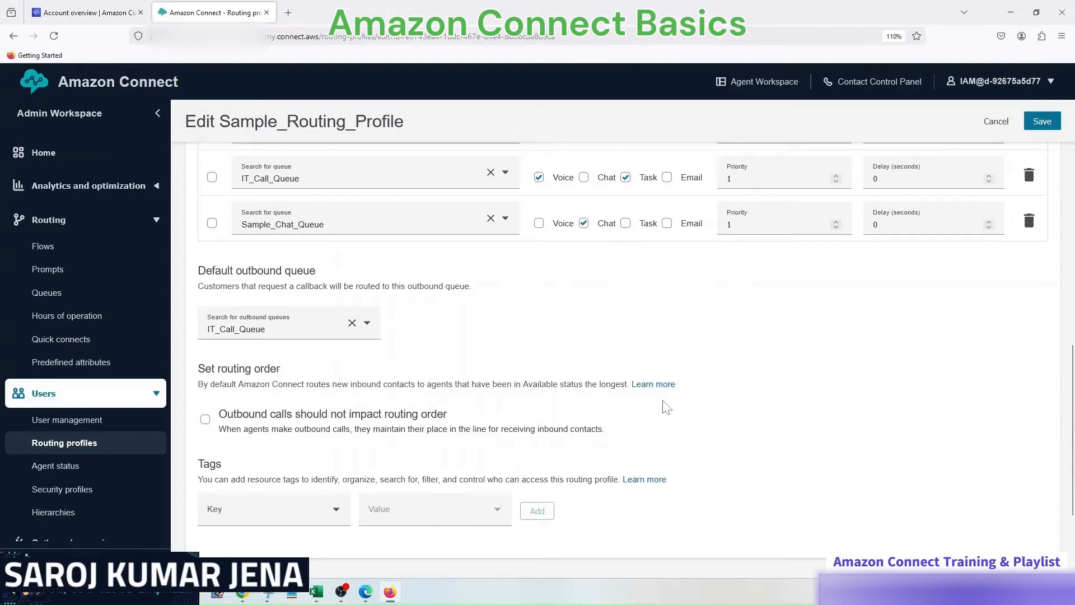
scroll(893, 357, up, 1)
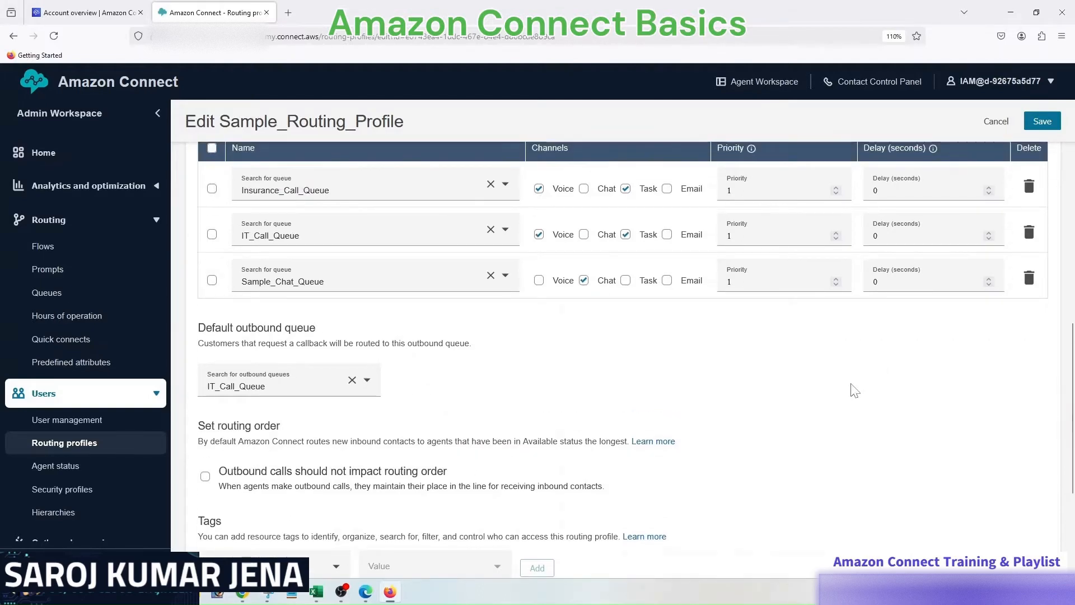
scroll(854, 390, up, 2)
scroll(852, 387, up, 7)
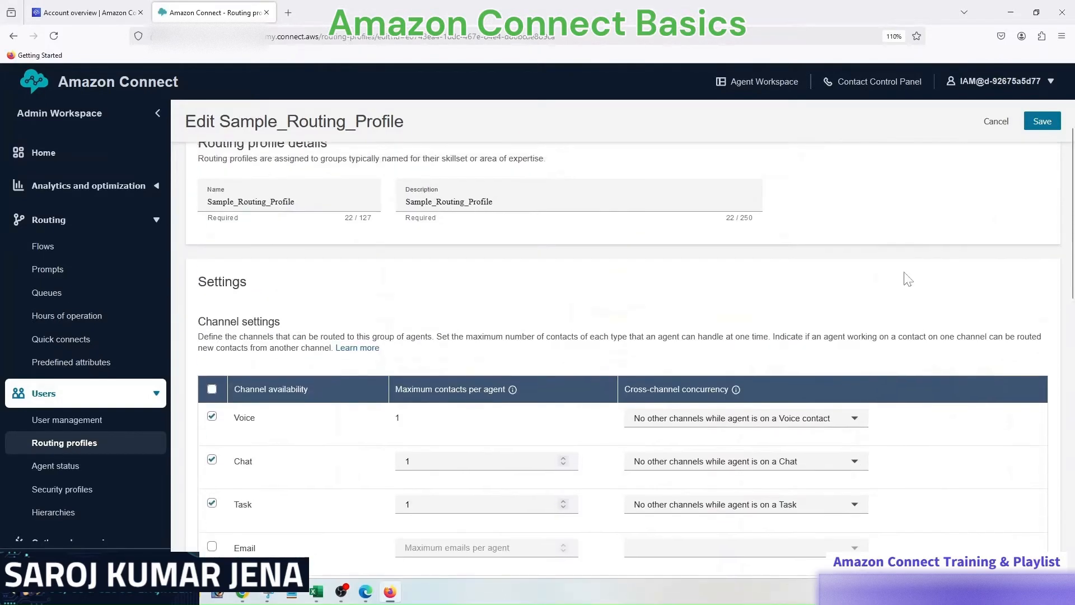
click(1040, 124)
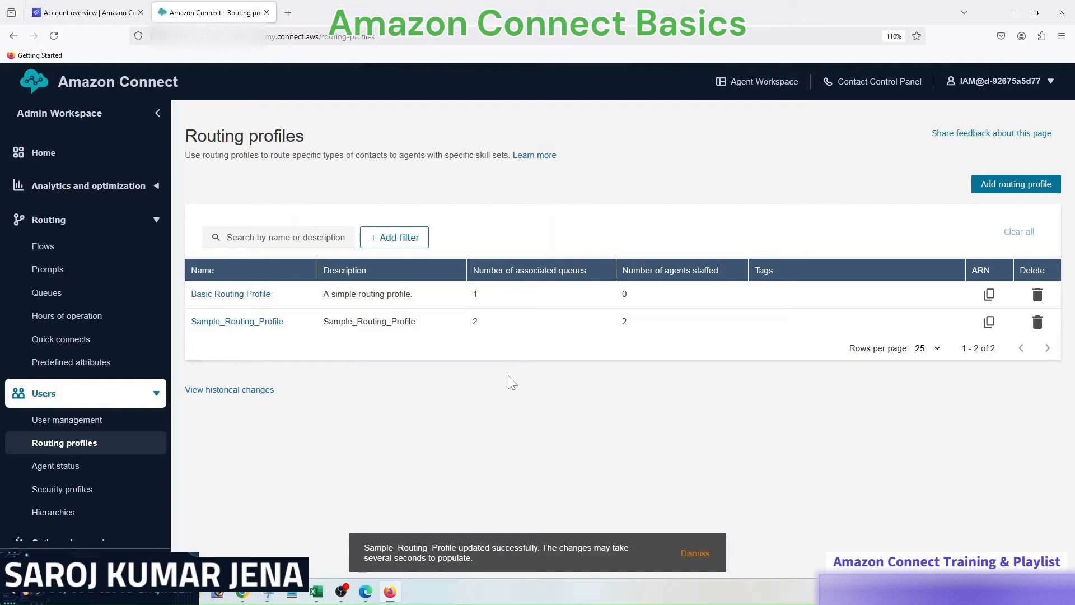
Step: Open the user management list, look up the agent name in the Excel checklist, and return to Amazon Connect
click(56, 424)
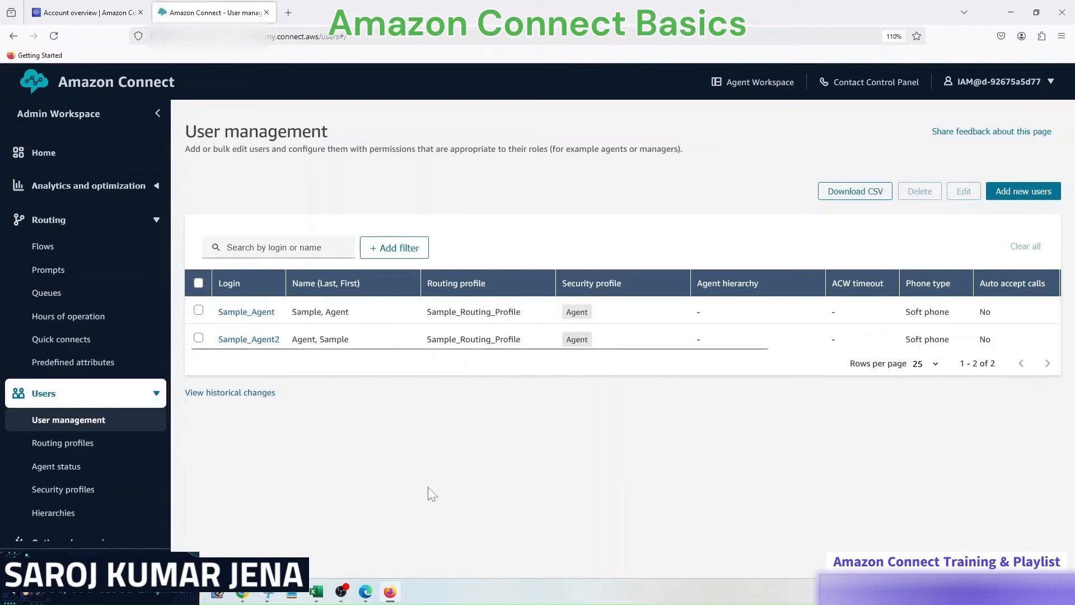
click(317, 591)
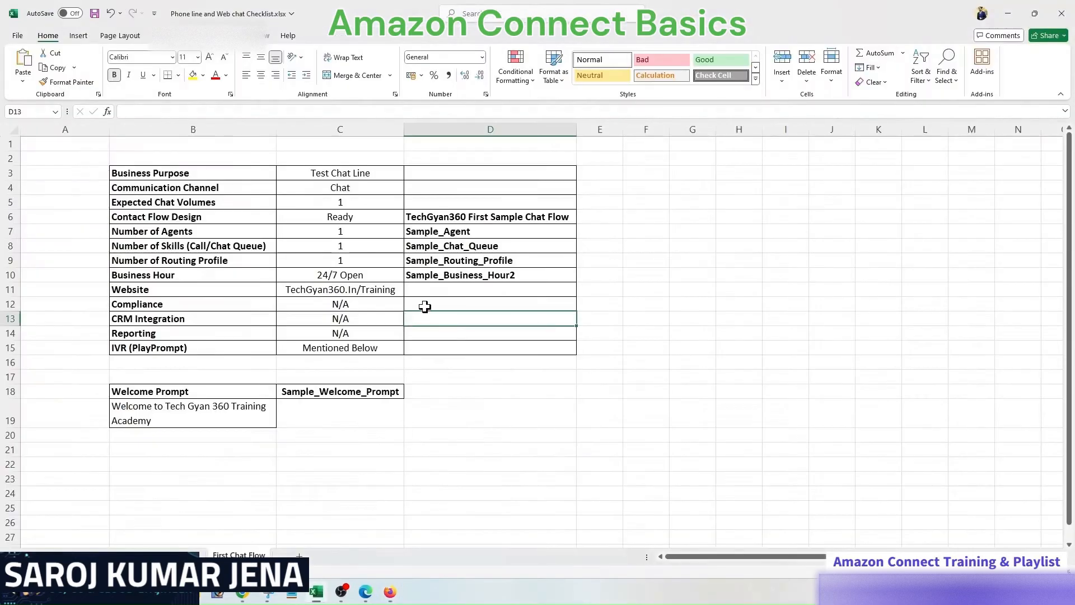
click(489, 233)
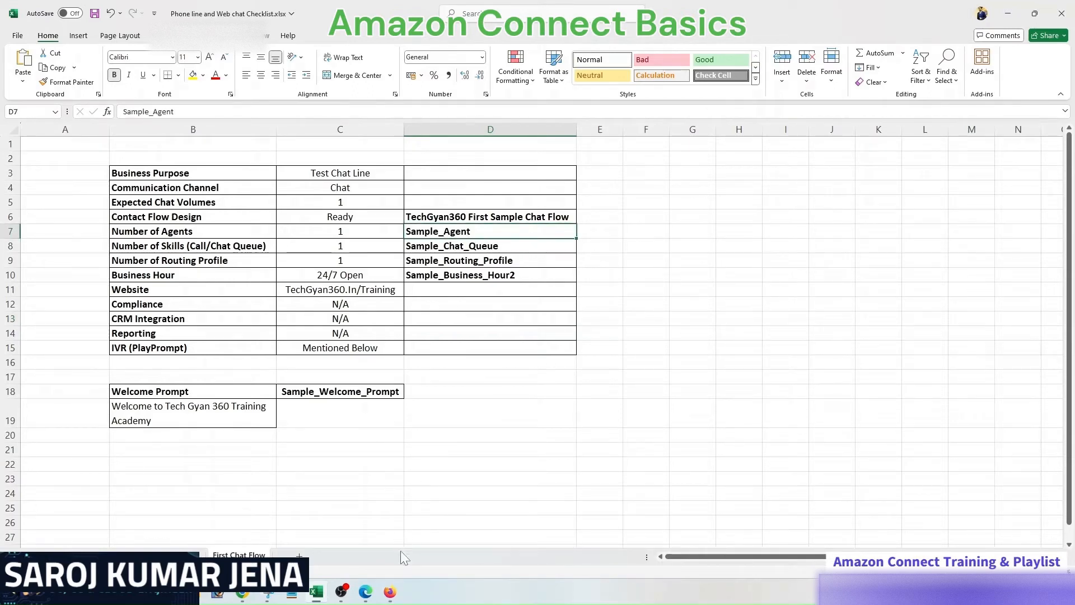
click(392, 596)
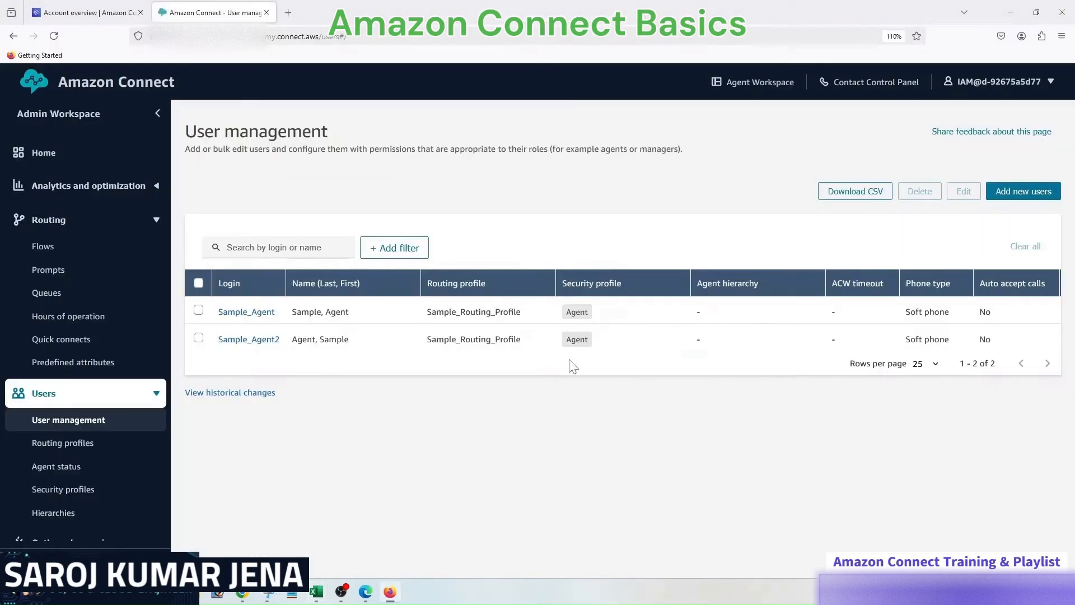
Step: Open the user Sample_Agent, review the profile, phone and advanced settings, and save the user
click(259, 316)
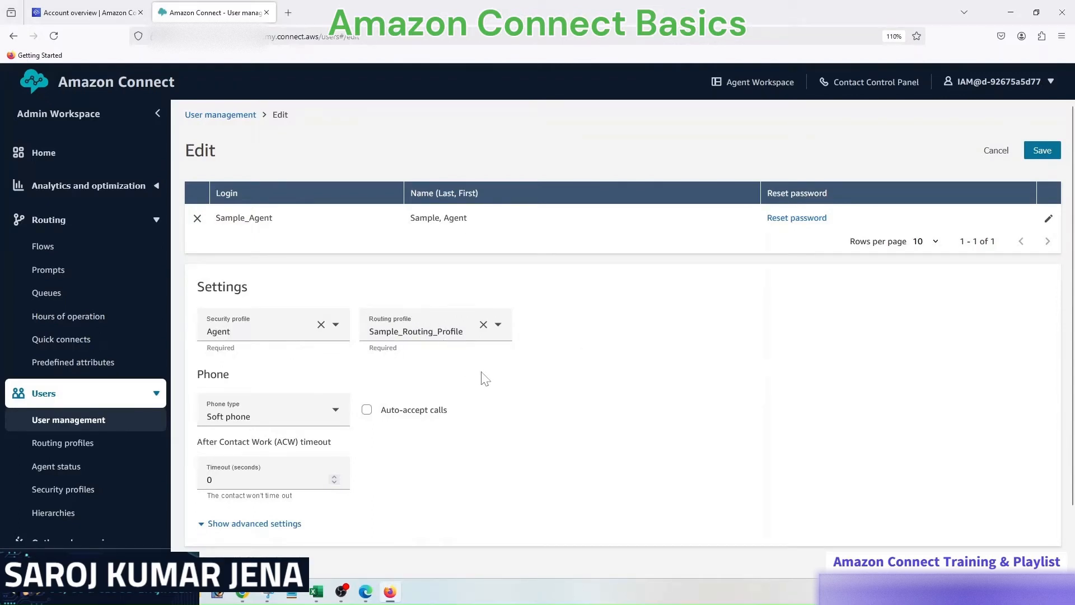
scroll(533, 403, down, 1)
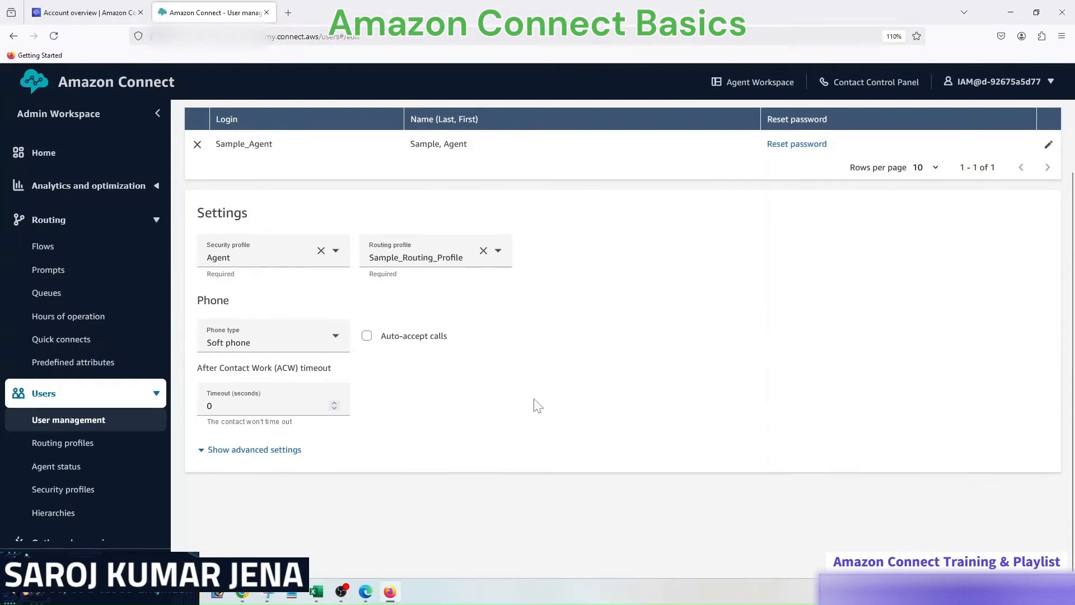
scroll(533, 403, up, 1)
click(254, 523)
scroll(494, 416, down, 6)
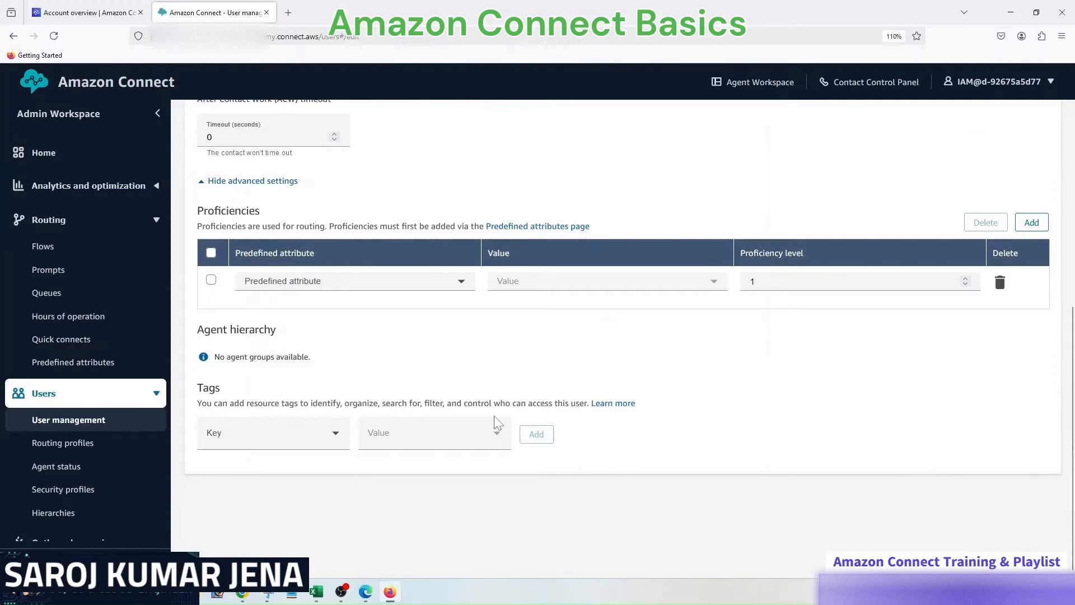
scroll(494, 415, up, 1)
scroll(494, 421, up, 5)
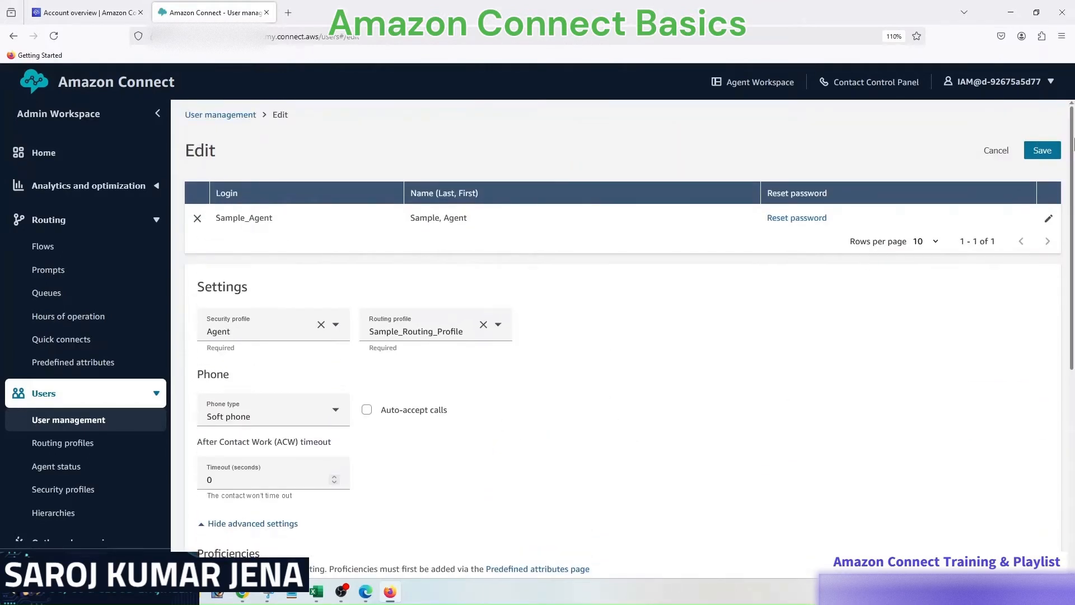
click(1040, 158)
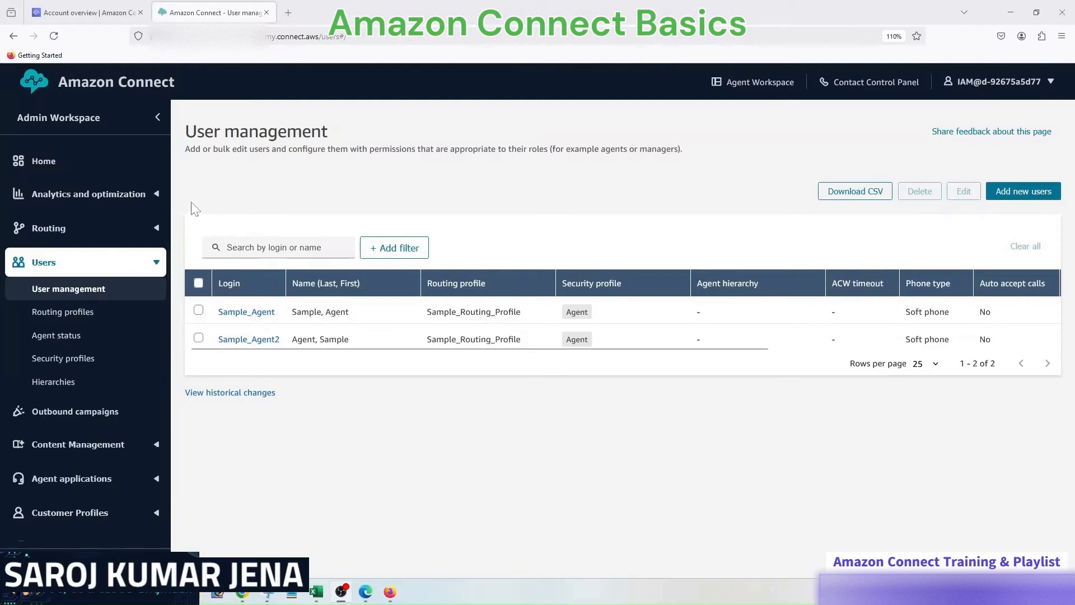
Step: Start a new inbound contact flow from the flows list and bring up the chat flow diagram in Snipping Tool
click(157, 262)
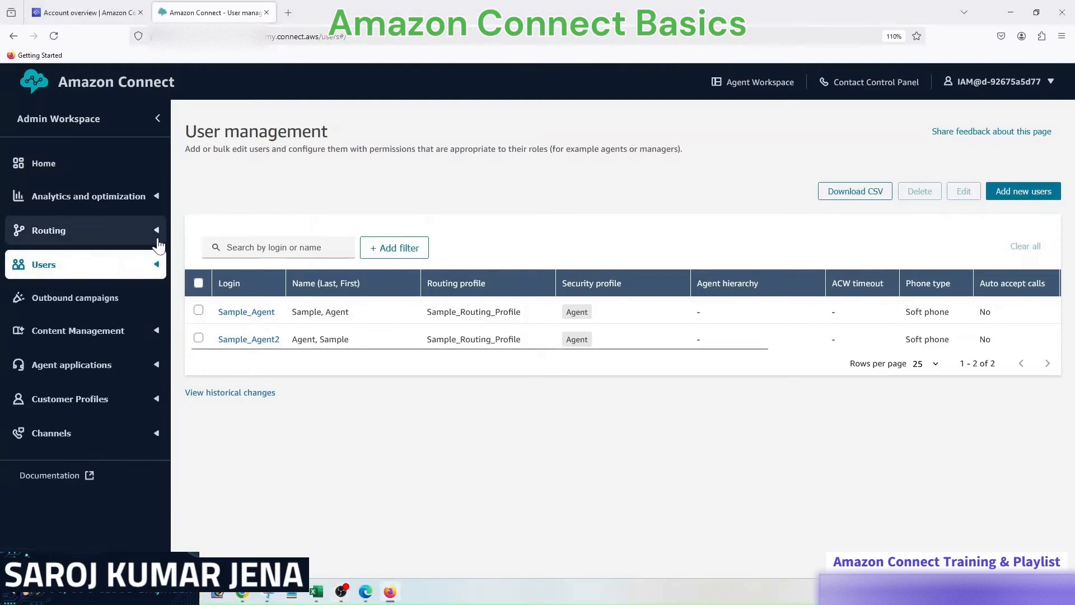
click(157, 229)
click(42, 255)
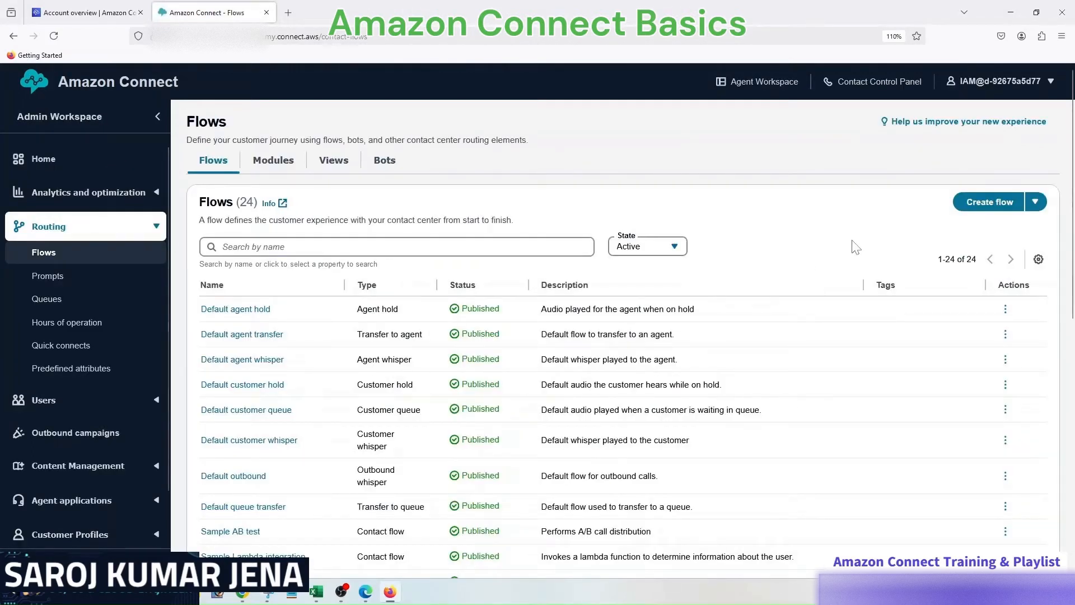
click(990, 203)
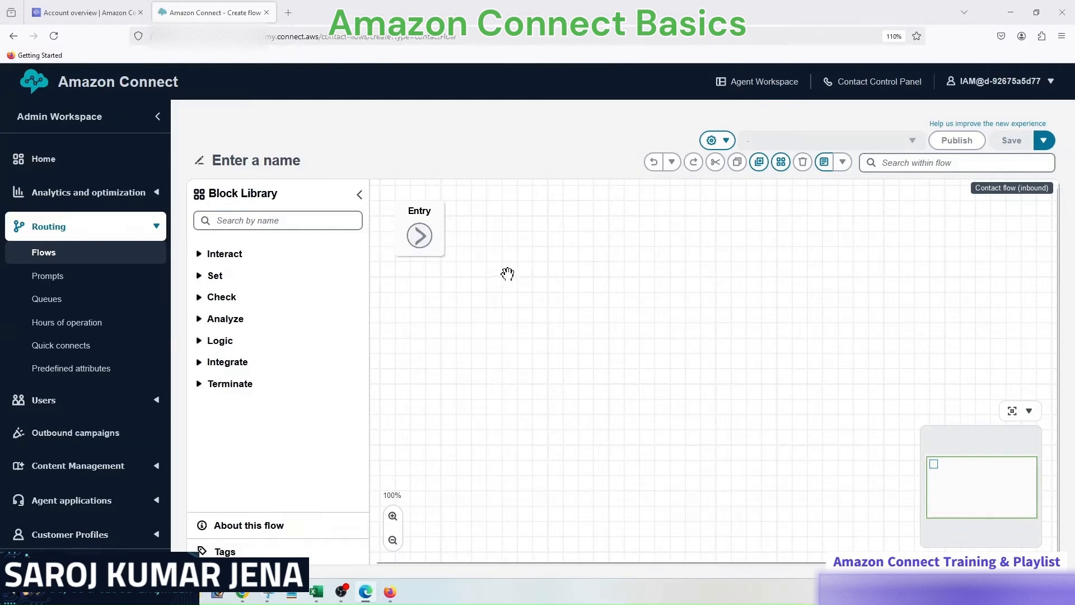
click(365, 593)
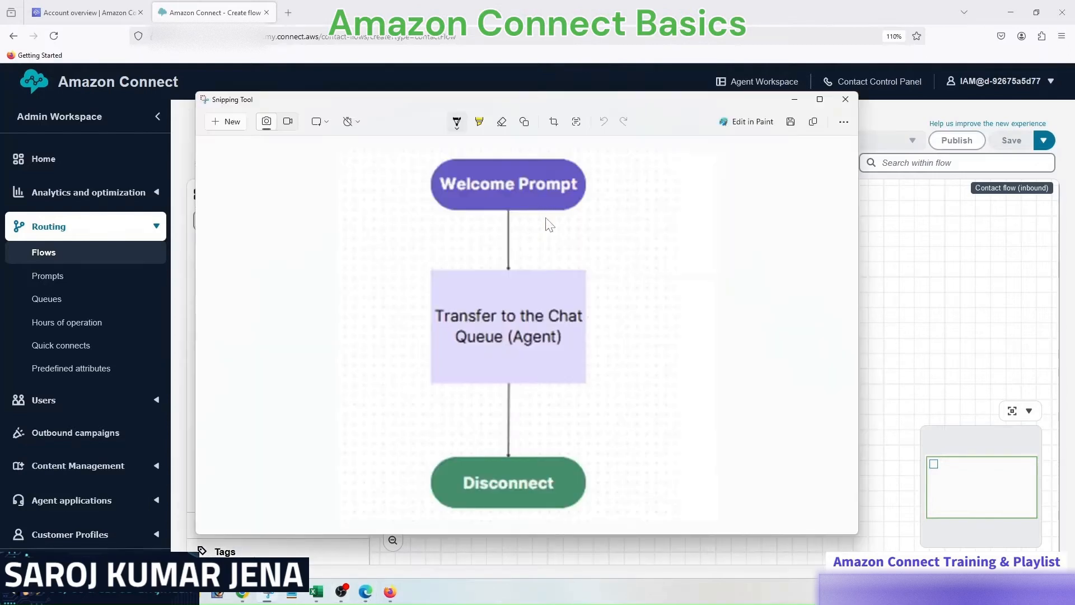
Step: Draw check marks beside the Welcome Prompt, Transfer to the Chat Queue (Agent) and Disconnect stages of the diagram, and put the diagram away
drag(595, 191, 622, 183)
drag(596, 325, 626, 323)
drag(600, 467, 625, 464)
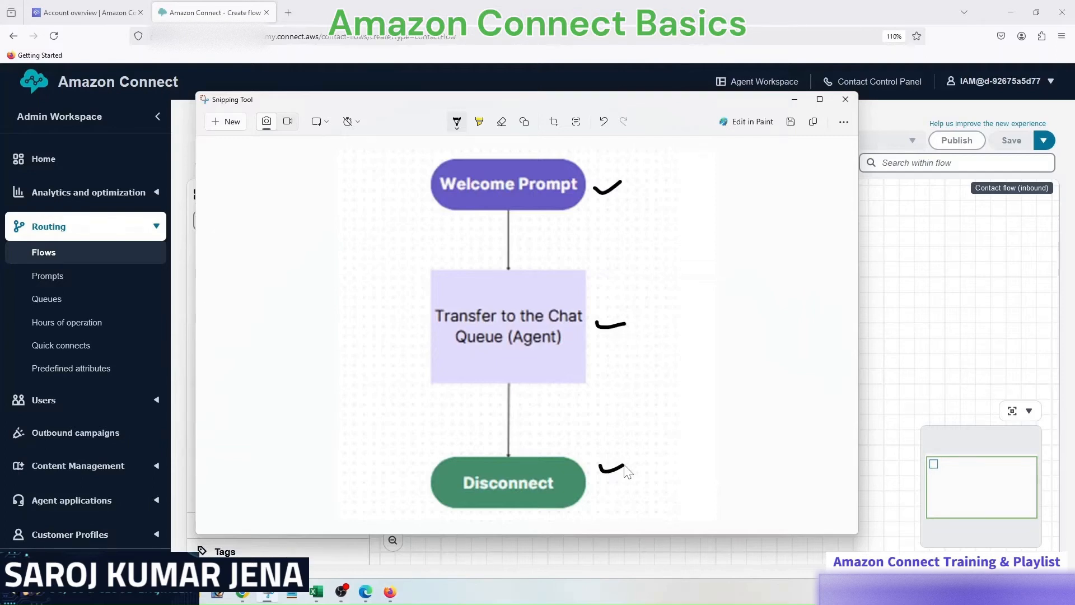
click(794, 100)
Step: Add a Play prompt block to the flow canvas and connect the Entry point to it
click(157, 116)
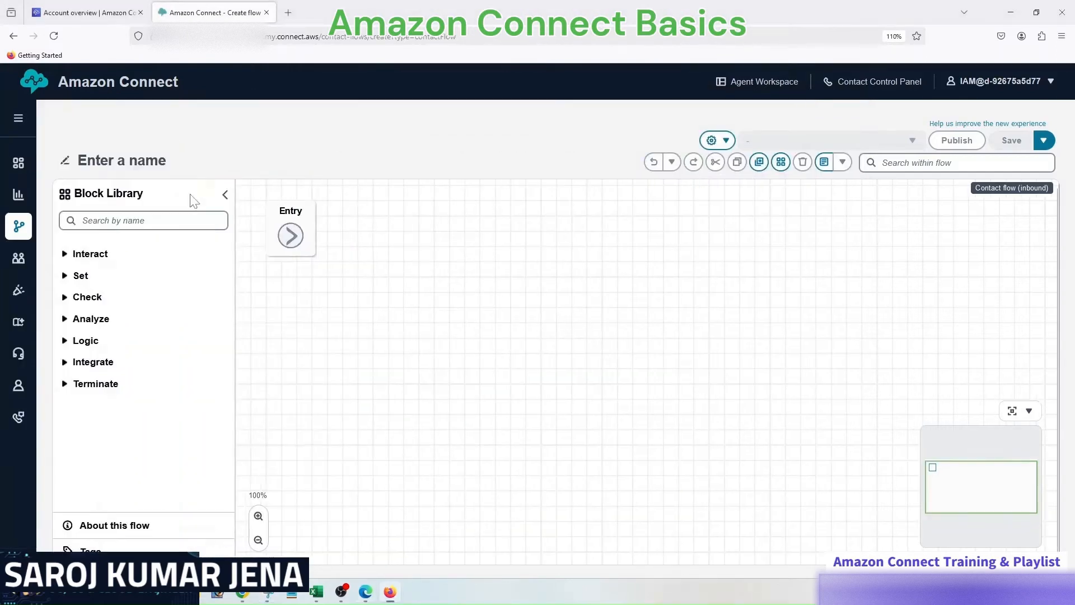
click(156, 220)
text(play)
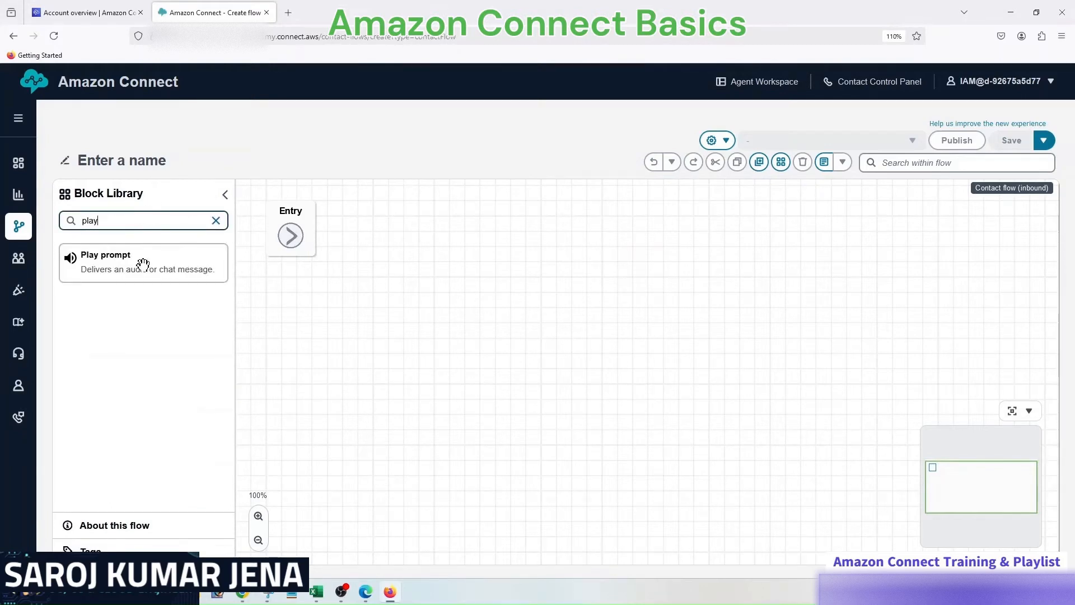
drag(129, 264, 418, 252)
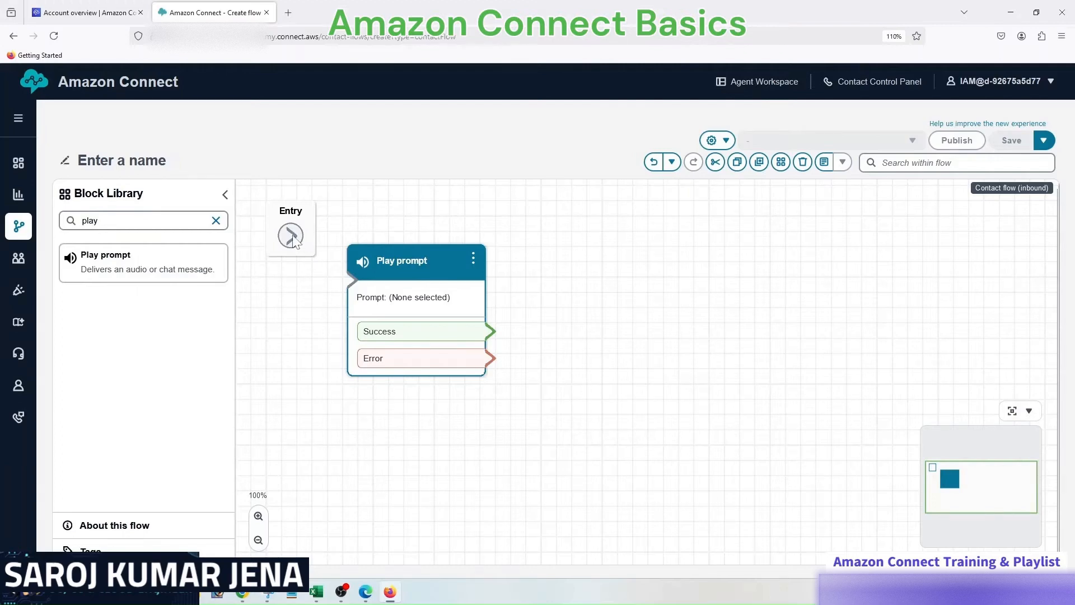
drag(291, 236, 363, 284)
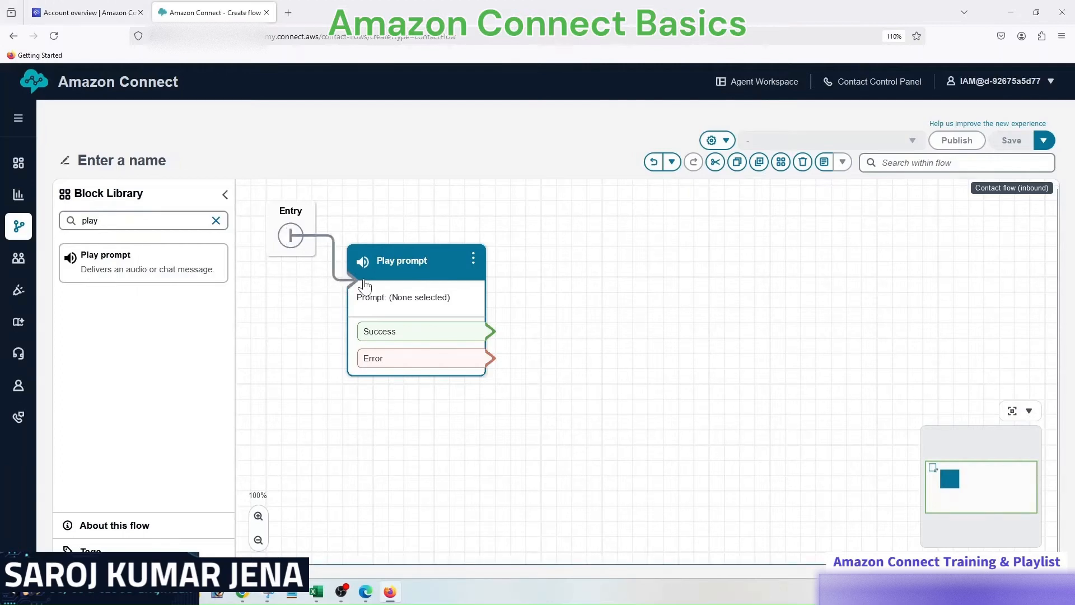
Step: Set the Play prompt block to manually entered text-to-speech or chat text and name the block "Chat Flow Welcome Prompt"
click(408, 262)
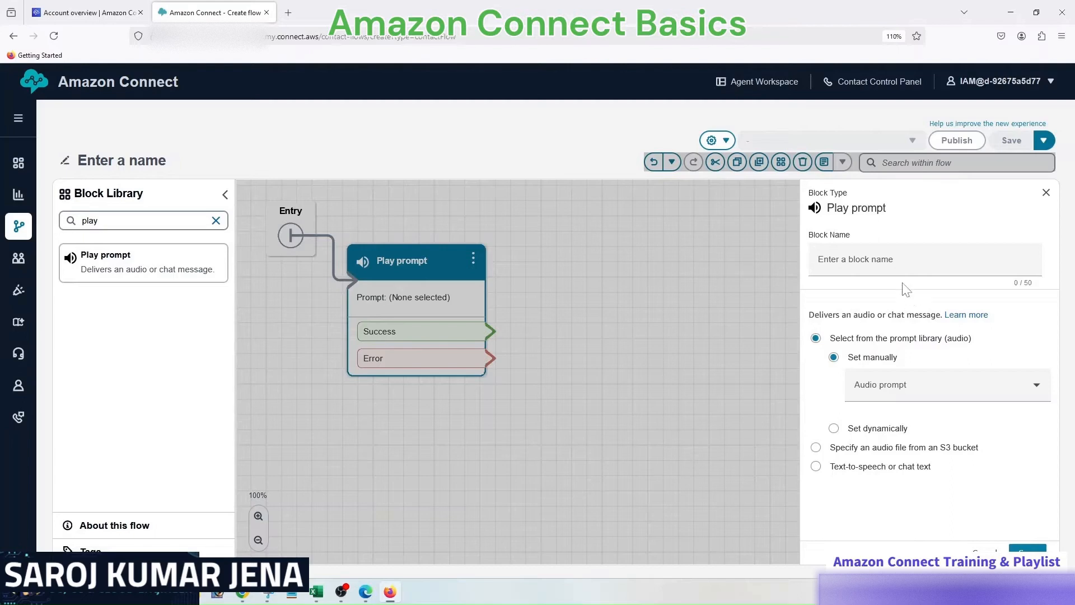
click(861, 474)
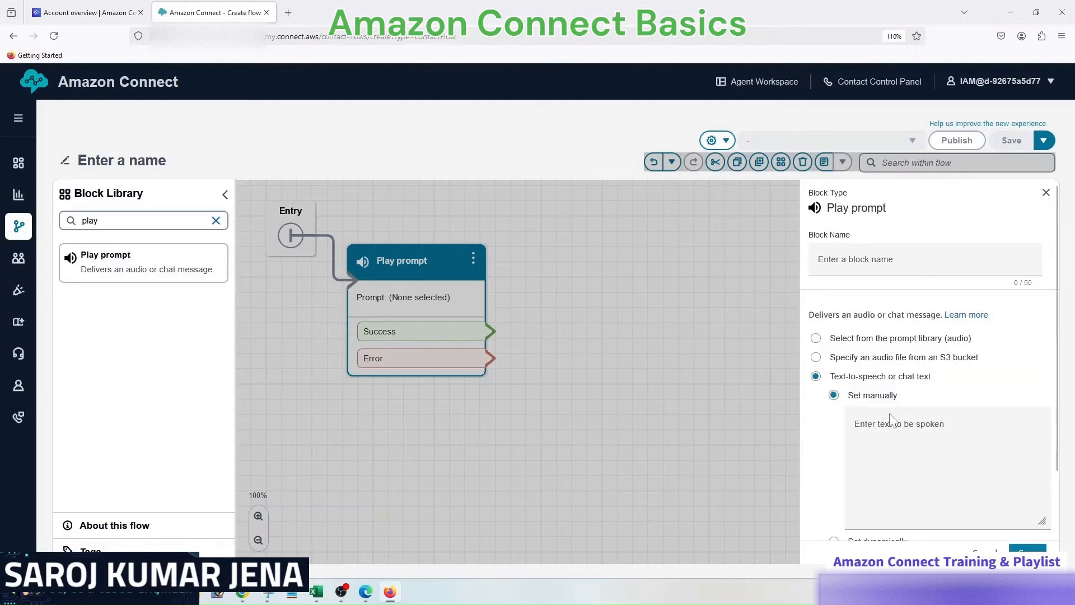
scroll(893, 331, down, 3)
scroll(893, 330, up, 3)
click(818, 265)
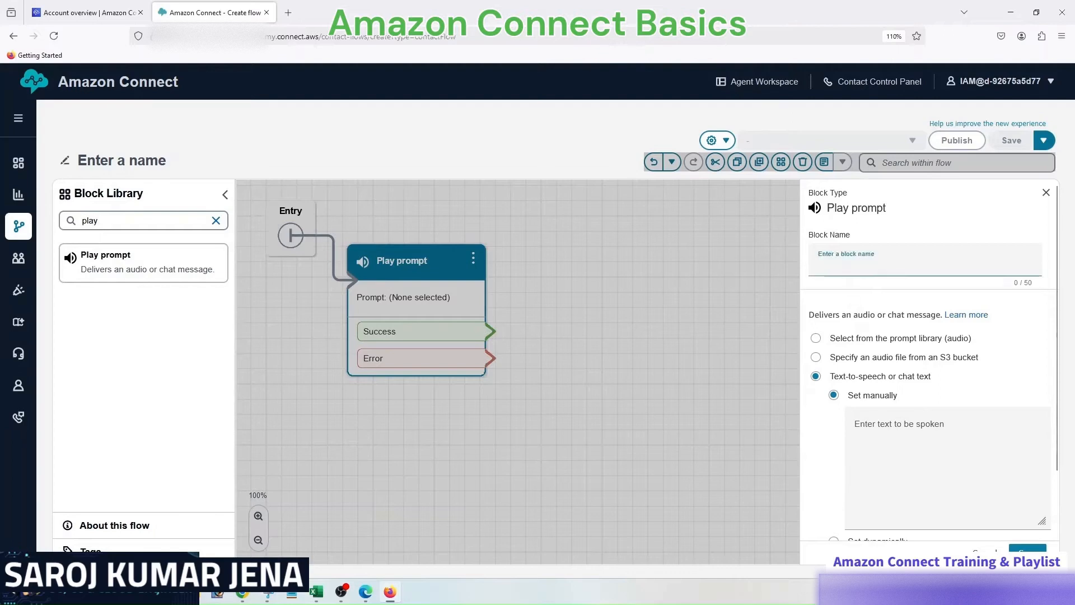
text(Chat Flow Welcome Prompt)
Step: Copy "Welcome to Tech Gyan 360 Training Academy" from cell B19 of the Excel checklist into the block's spoken text in Amazon Connect, and save the block
click(856, 429)
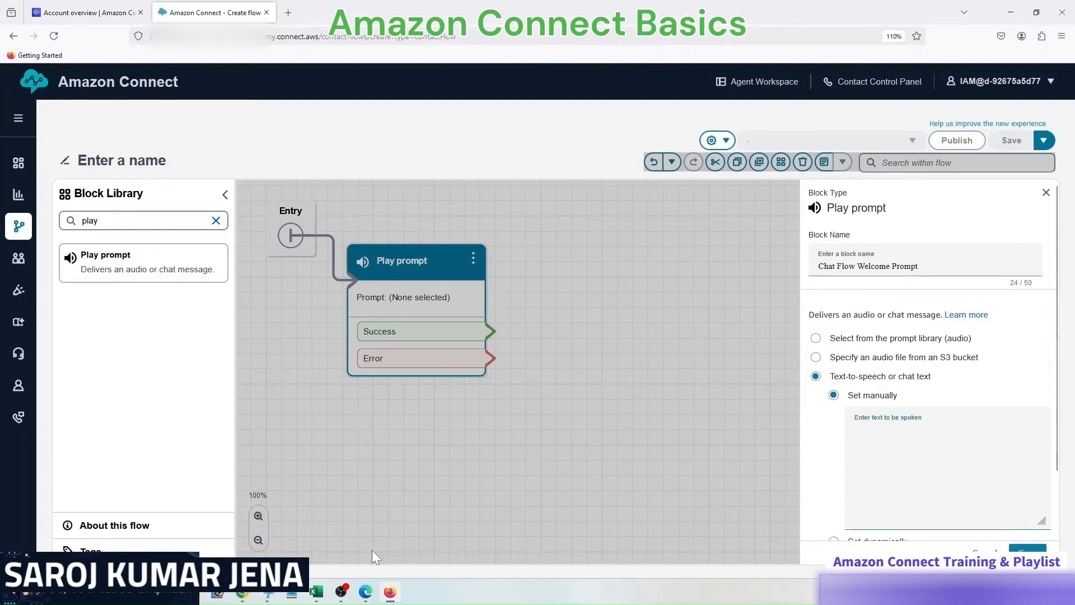
click(316, 592)
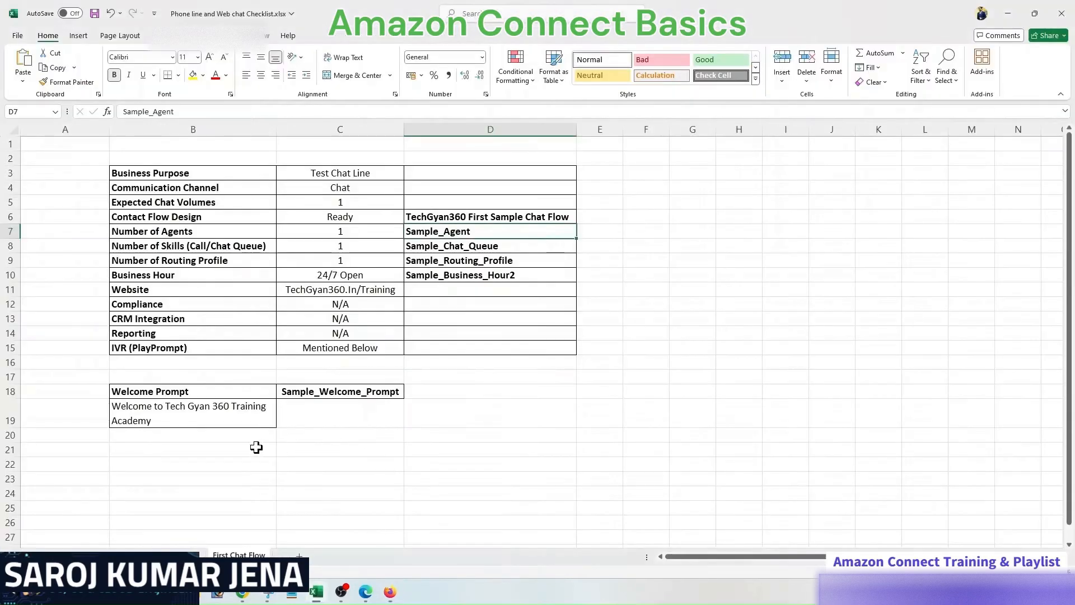
click(206, 412)
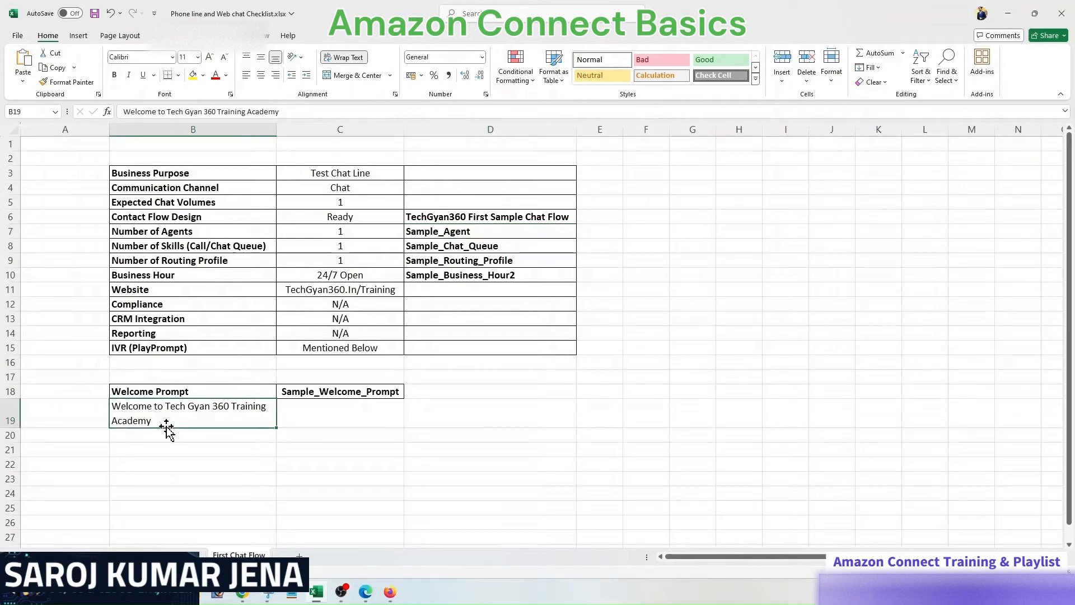
key(ctrl+c)
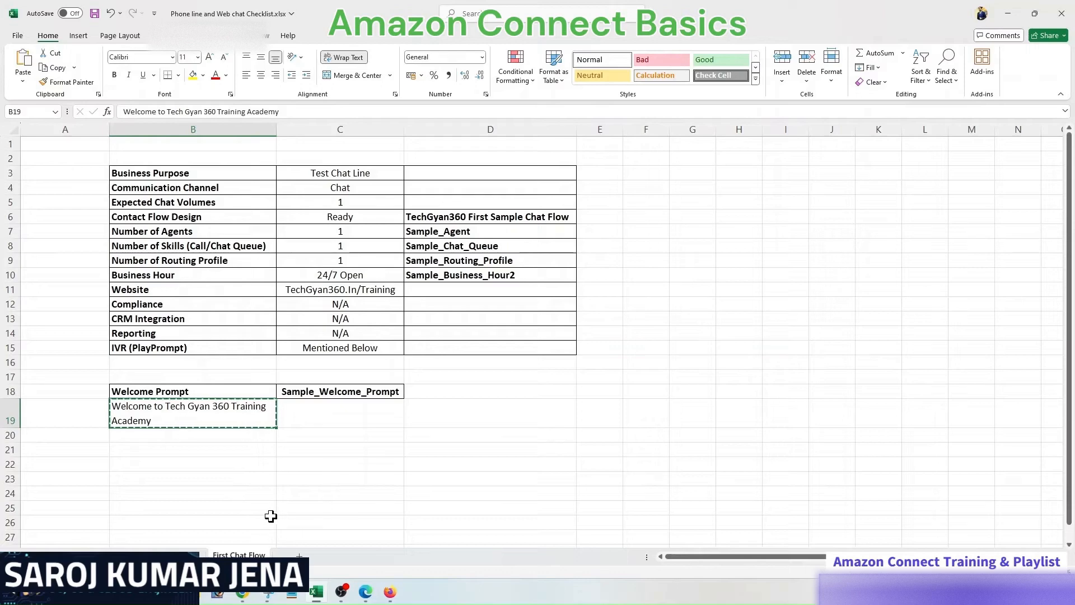
click(389, 592)
key(ctrl+v)
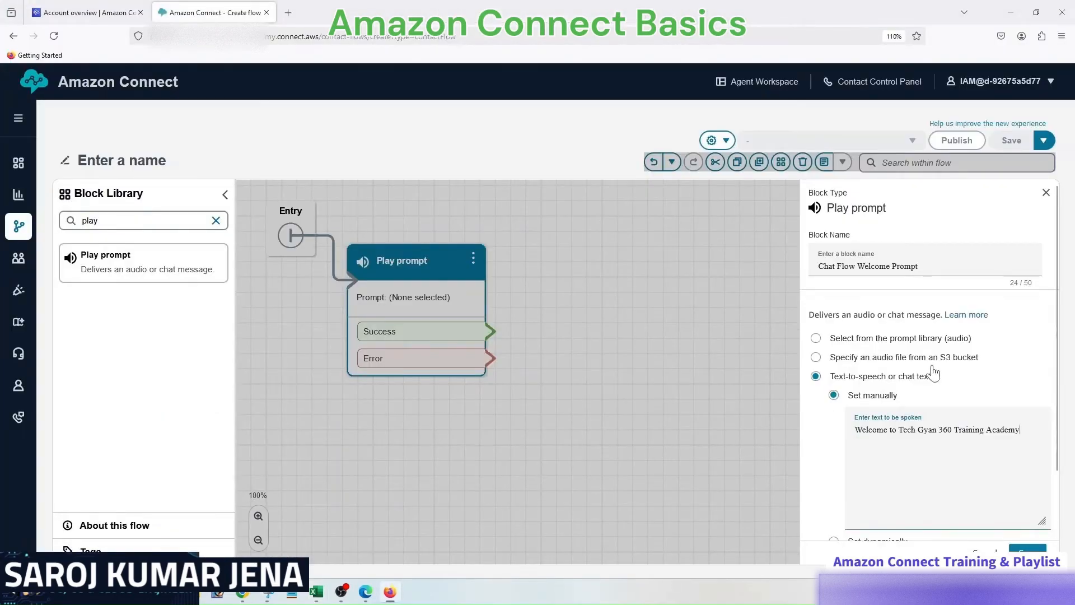
scroll(934, 373, down, 1)
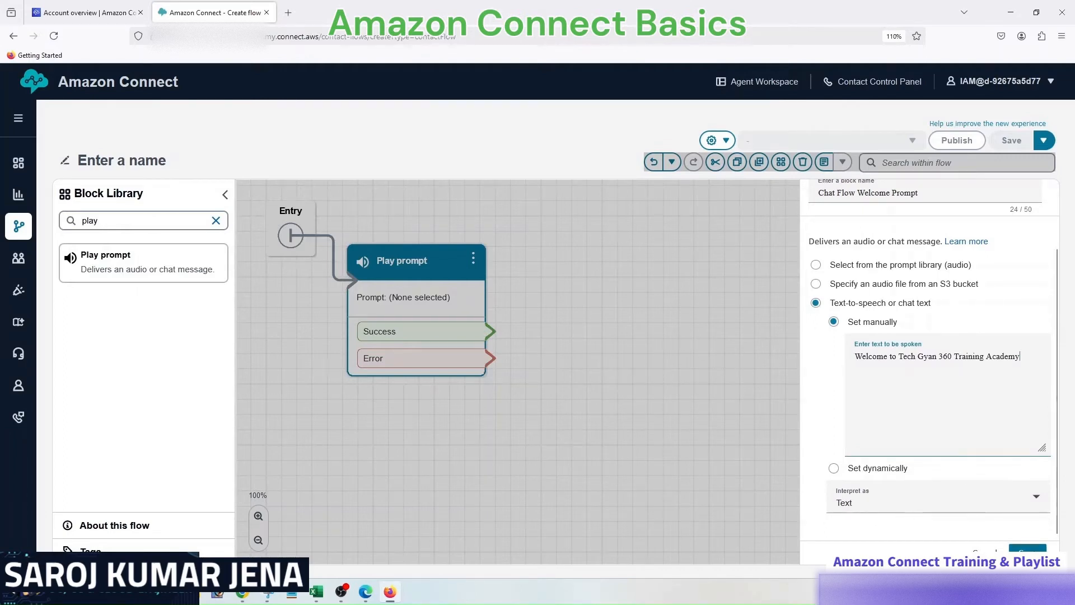
click(1028, 548)
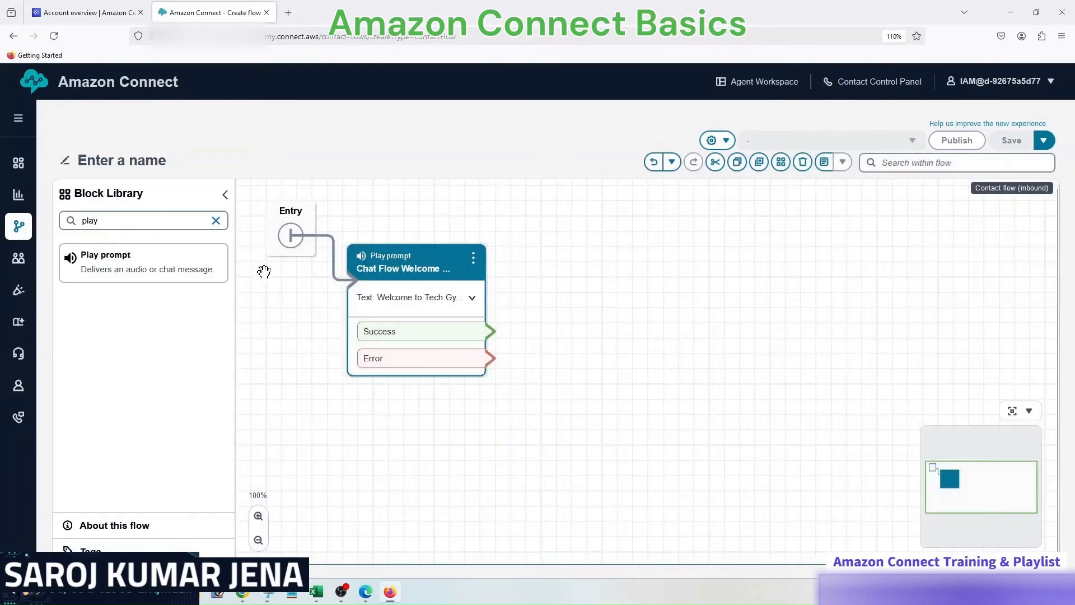
Step: Check the diagram in Snipping Tool, add a Set working queue block in Amazon Connect, and connect the welcome prompt's Success and Error branches to it
click(267, 593)
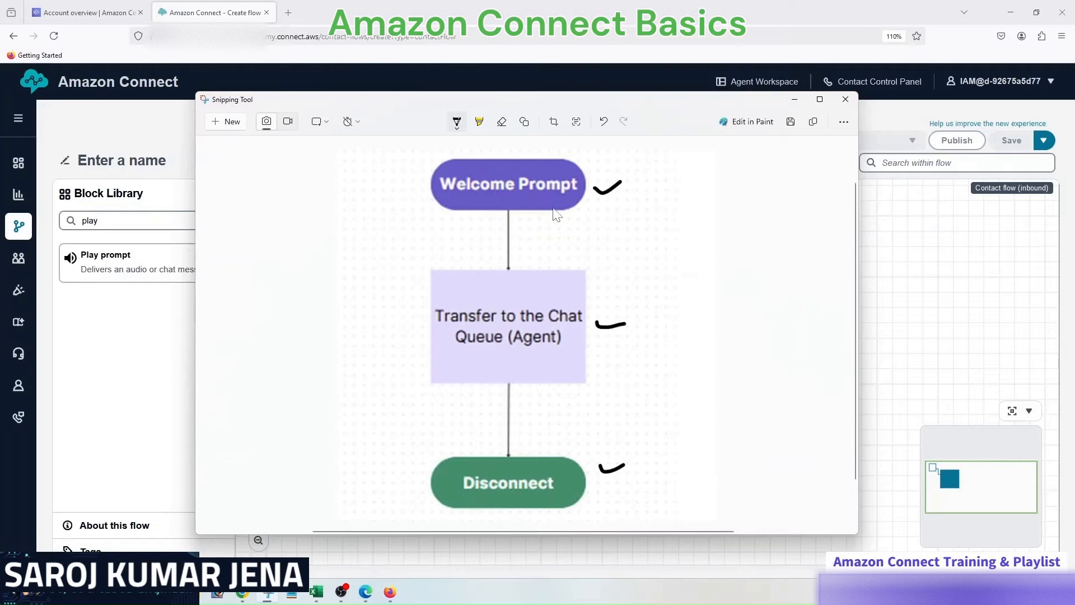
click(904, 267)
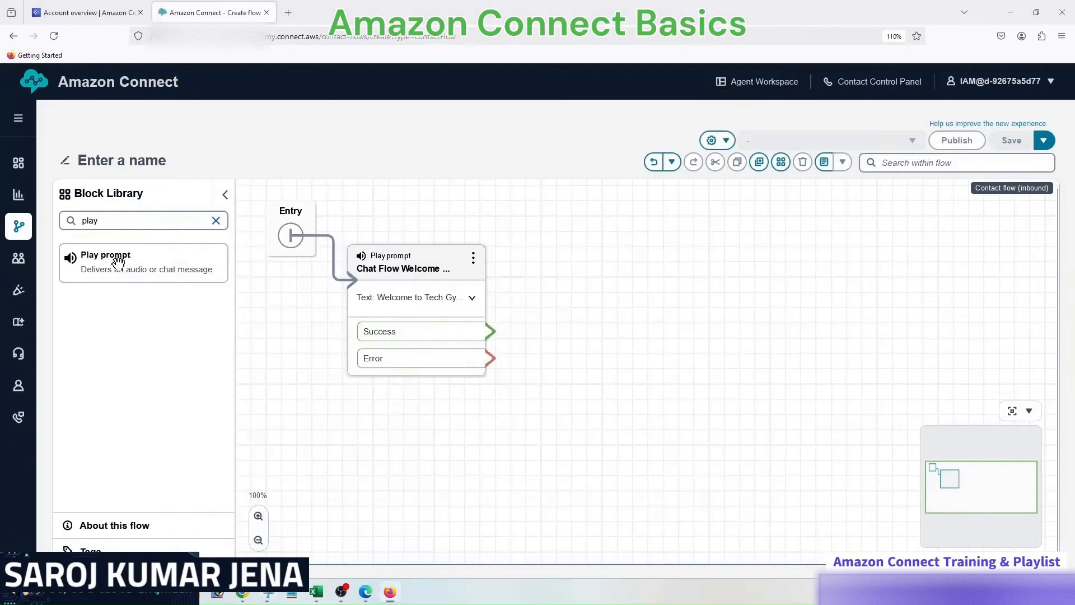
double_click(117, 220)
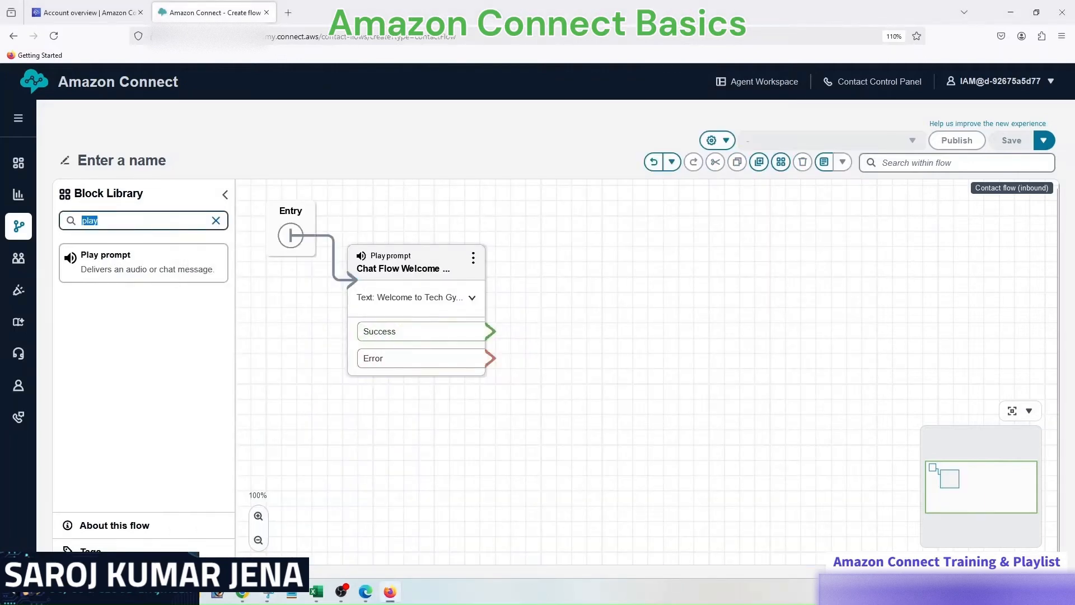
text(queue)
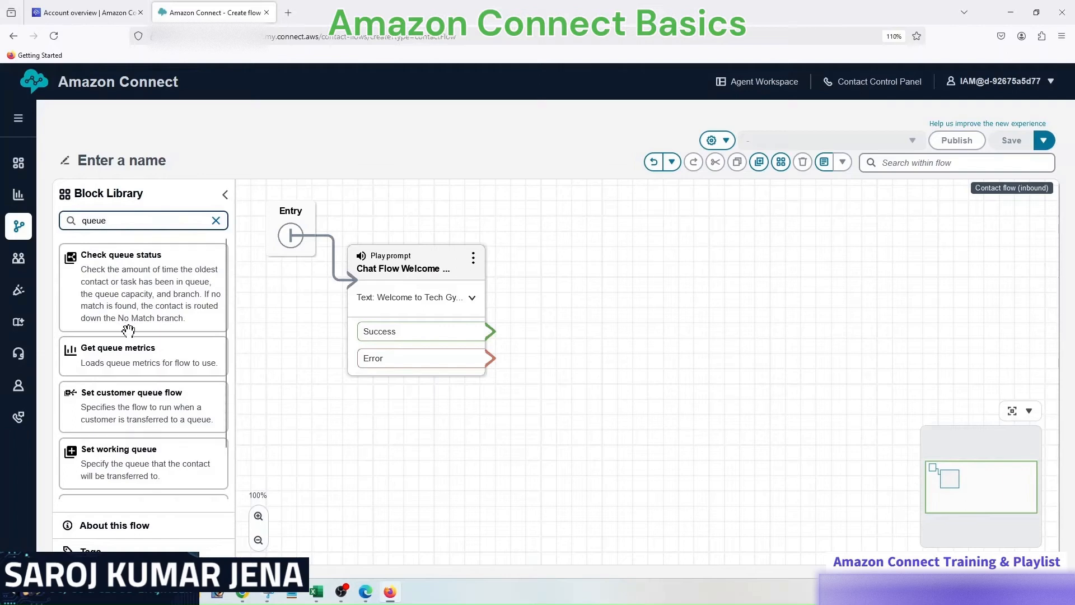
scroll(118, 325, down, 1)
drag(118, 393, 623, 239)
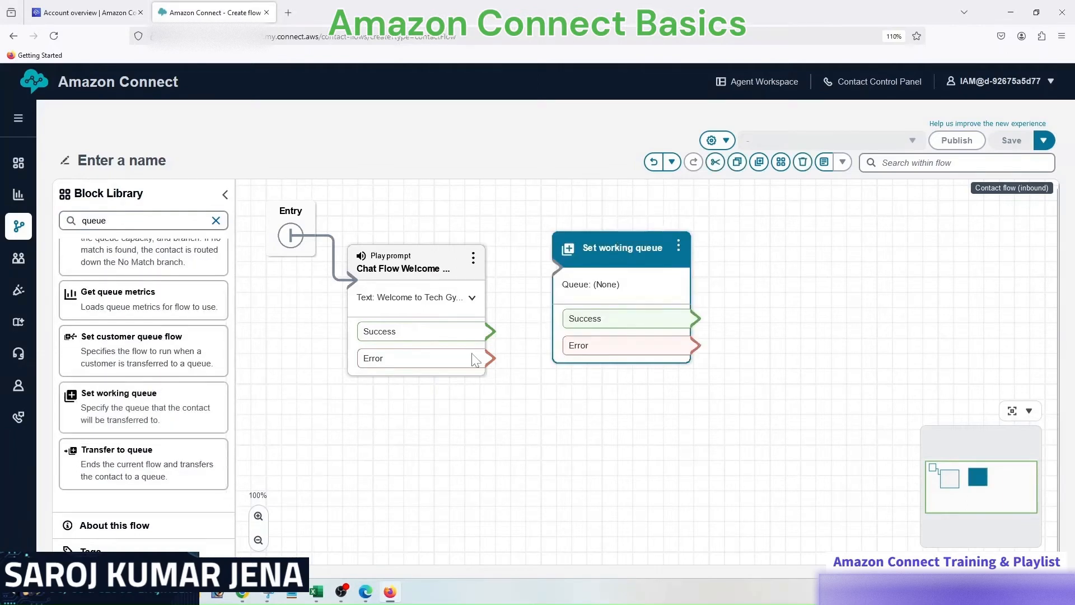
drag(490, 332, 563, 270)
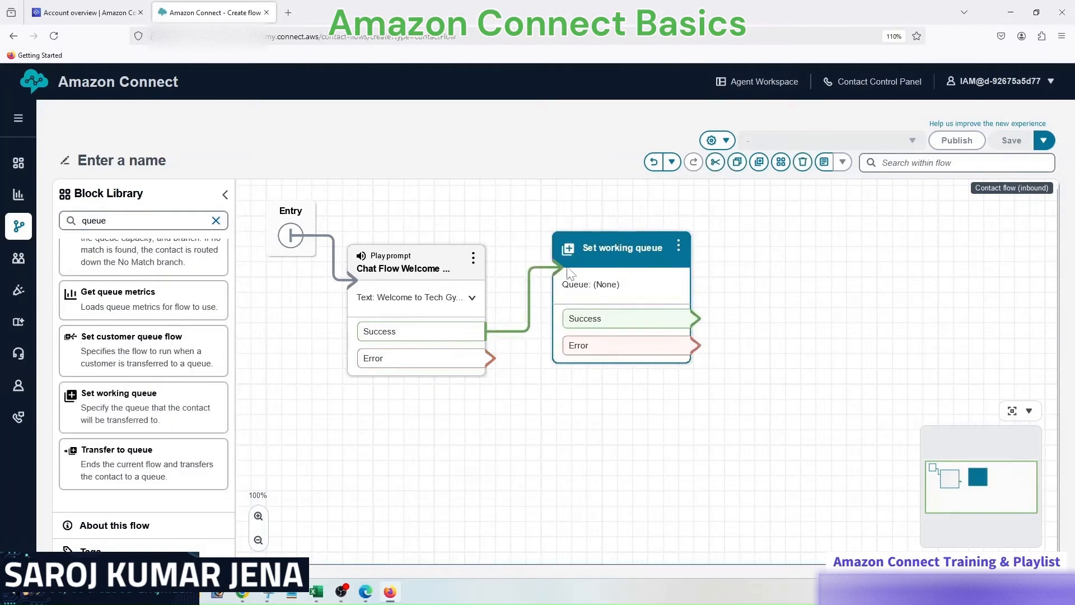
drag(490, 358, 573, 280)
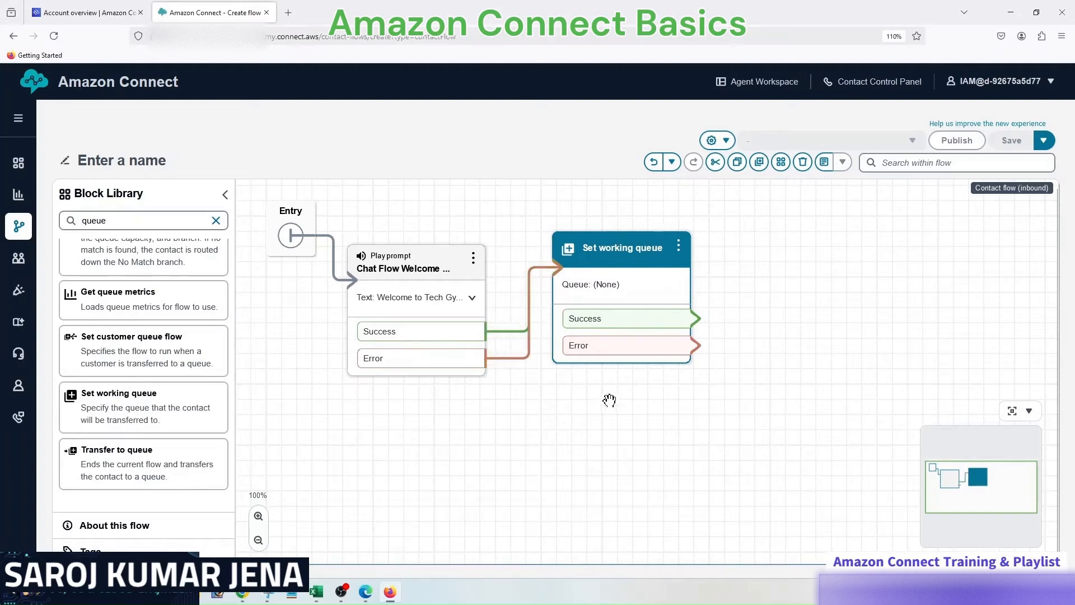
Step: Set the working queue block's queue manually to Sample_Chat_Queue and save the block
click(666, 283)
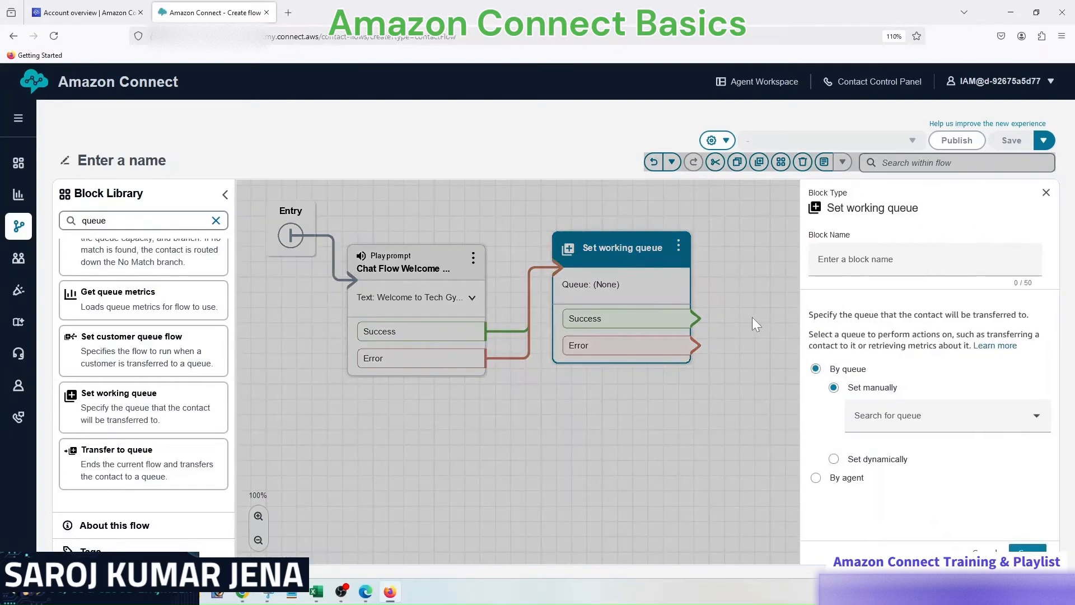
click(902, 425)
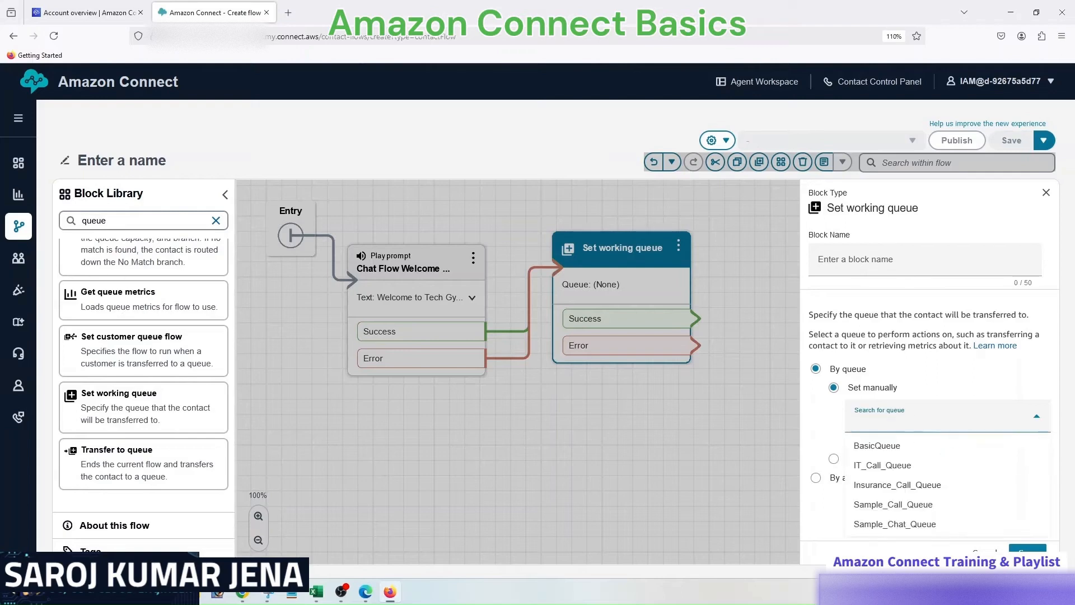
click(906, 529)
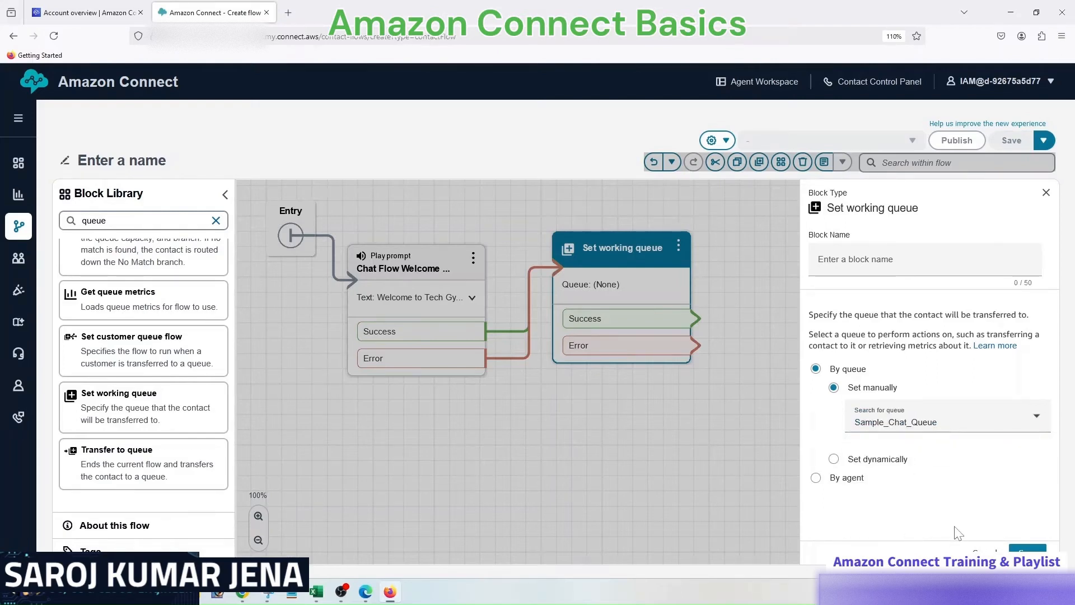
click(1028, 549)
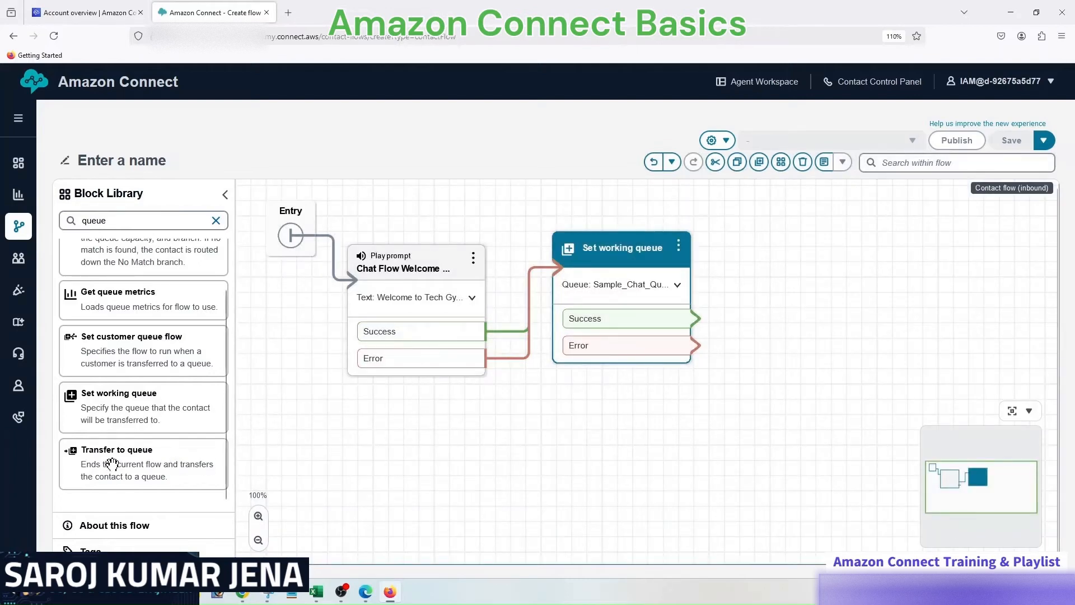
Step: Add a Transfer to queue block, connect the Success and Error branches of Set working queue to it, and review its settings
drag(112, 465, 814, 241)
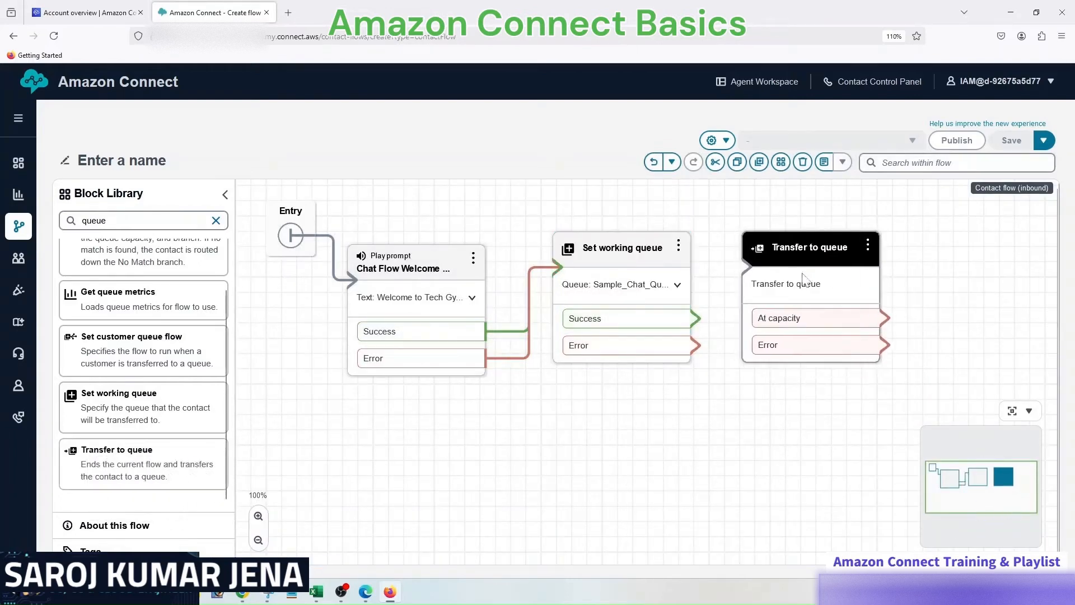
drag(756, 423, 680, 424)
drag(635, 323, 697, 261)
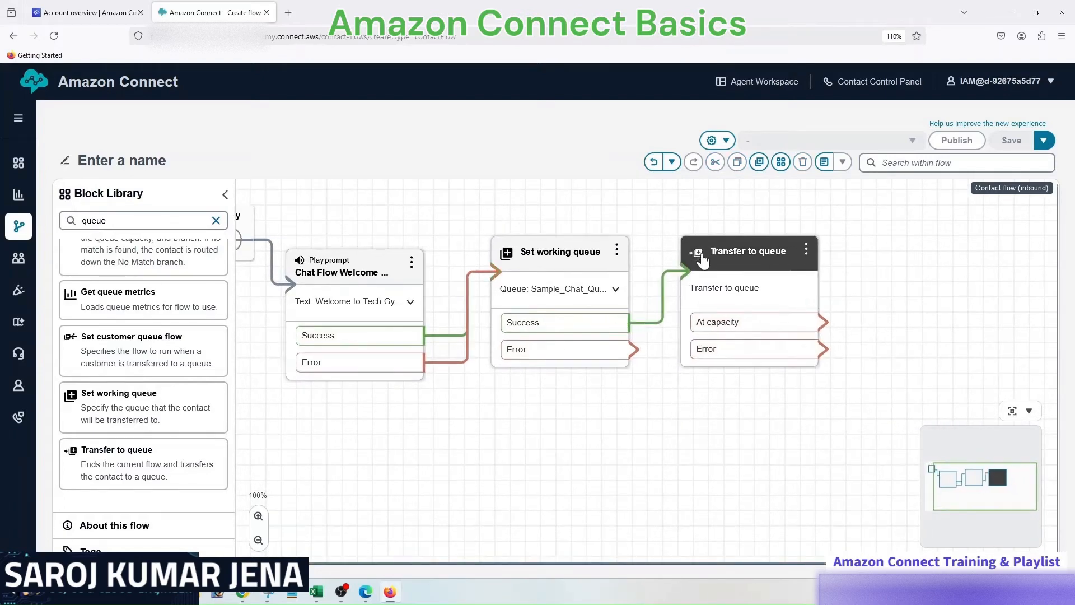
drag(634, 350, 697, 274)
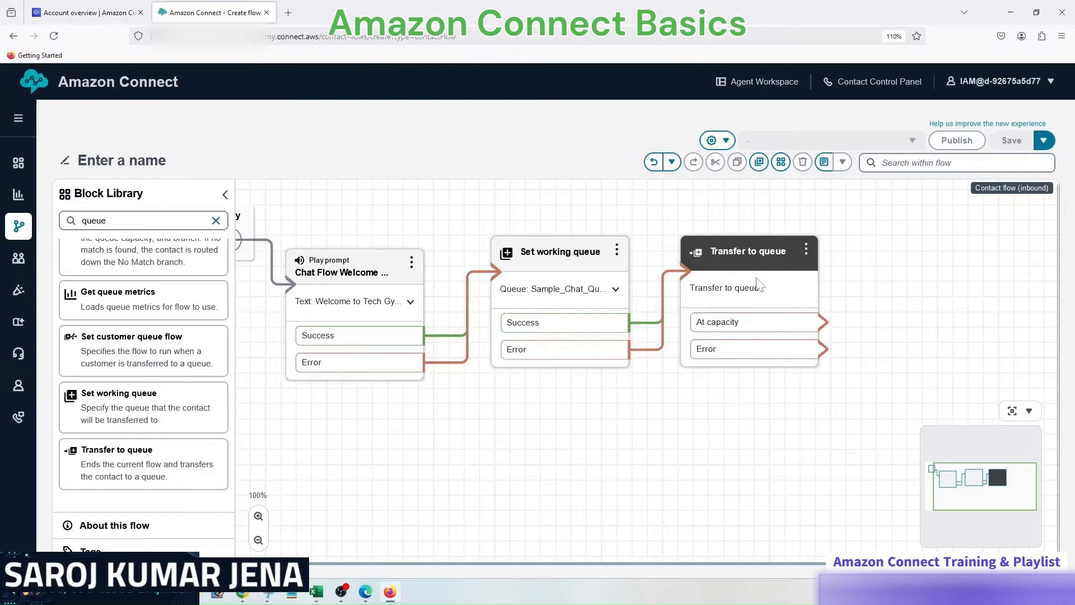
click(760, 259)
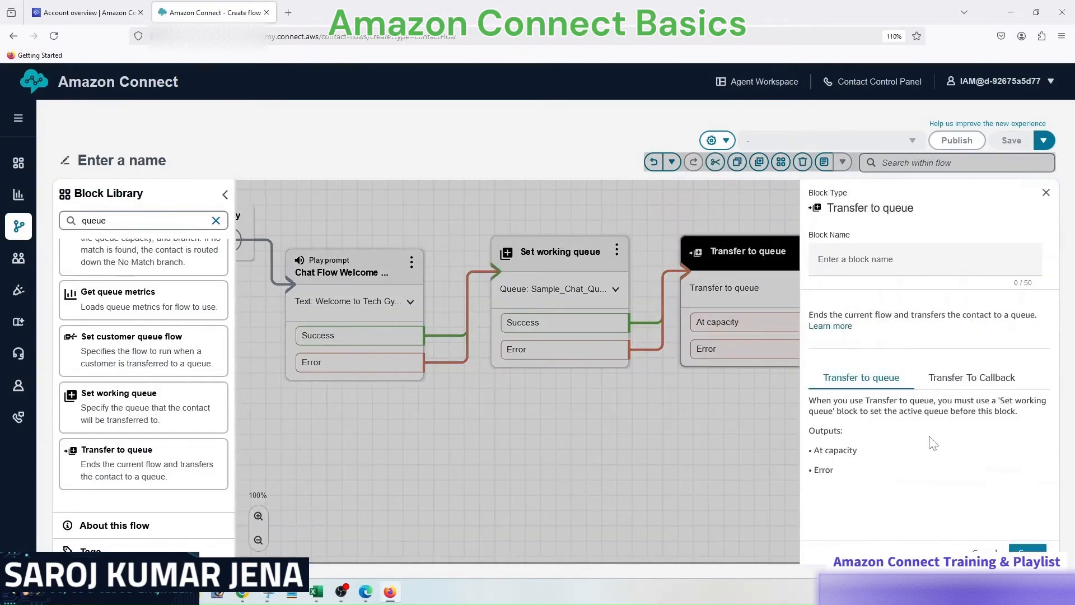
click(984, 552)
Step: Draw a check mark at the chat queue transfer stage in the Snipping Tool diagram, and add a Disconnect block beyond Transfer to queue in the flow
drag(812, 387, 688, 379)
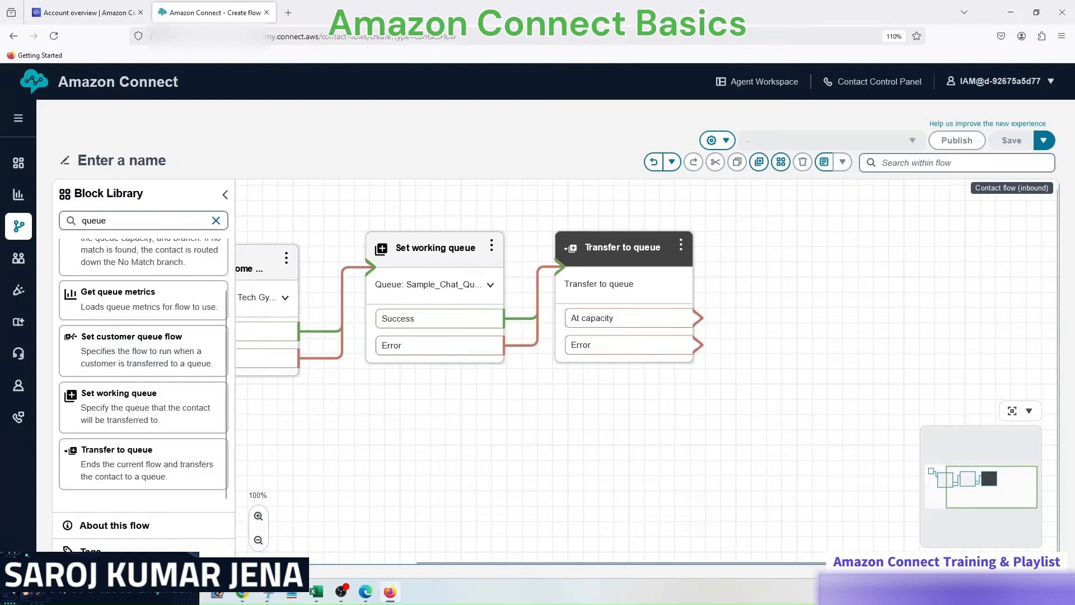
click(268, 593)
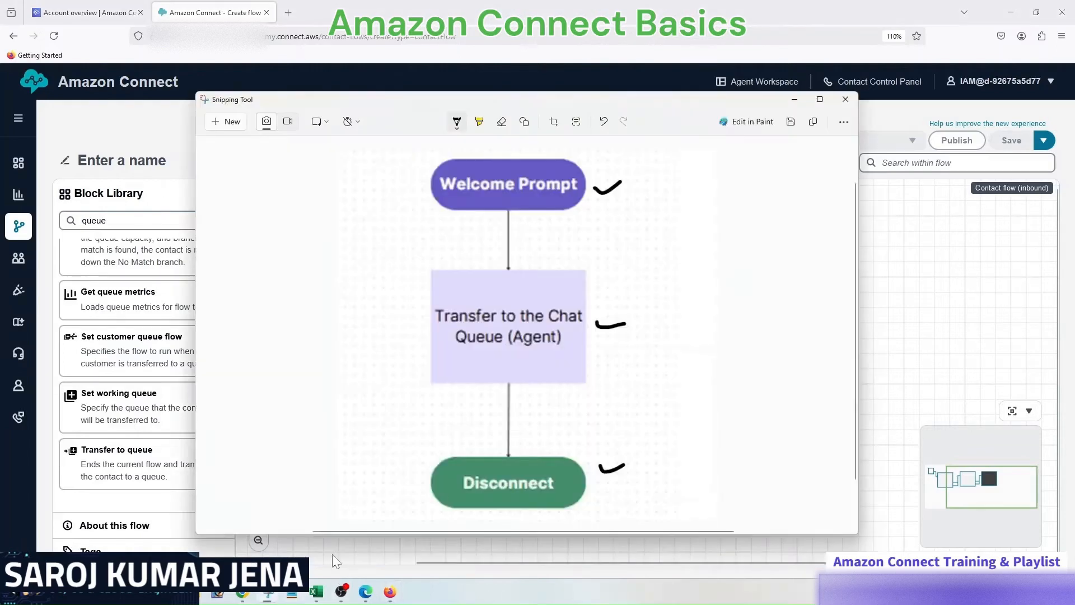
mouse_move(584, 265)
mouse_down()
mouse_move(592, 273)
mouse_move(632, 249)
mouse_up()
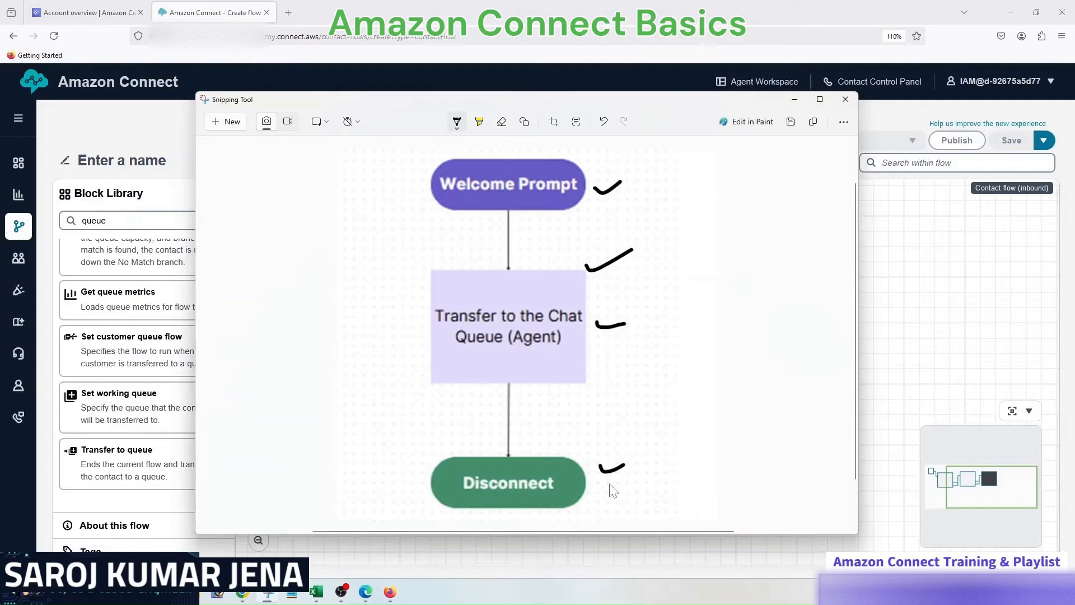
click(794, 99)
key(ctrl+a)
text(disc)
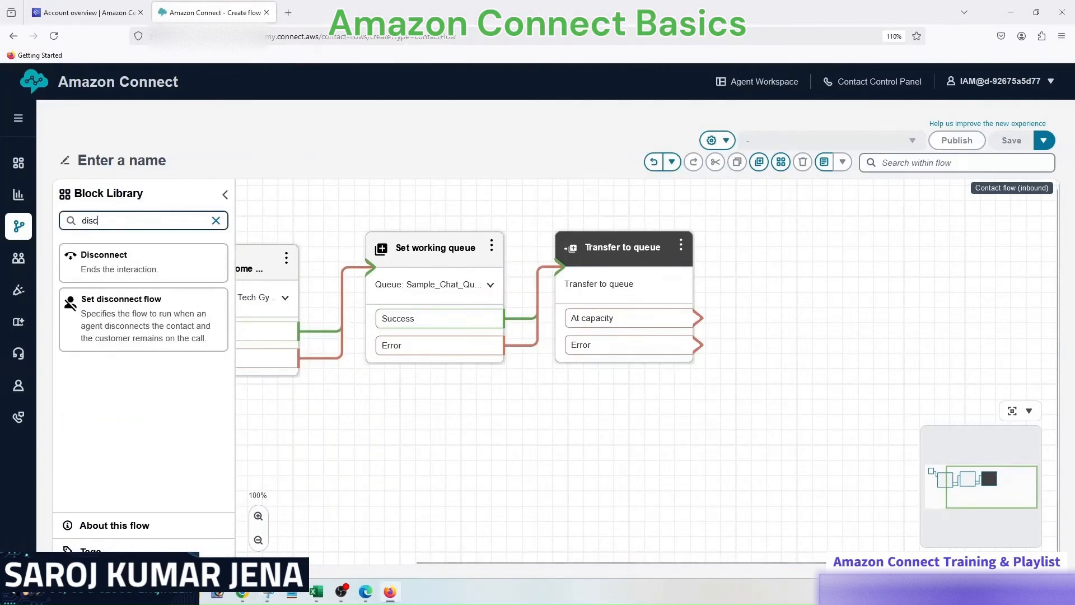
drag(103, 261, 834, 269)
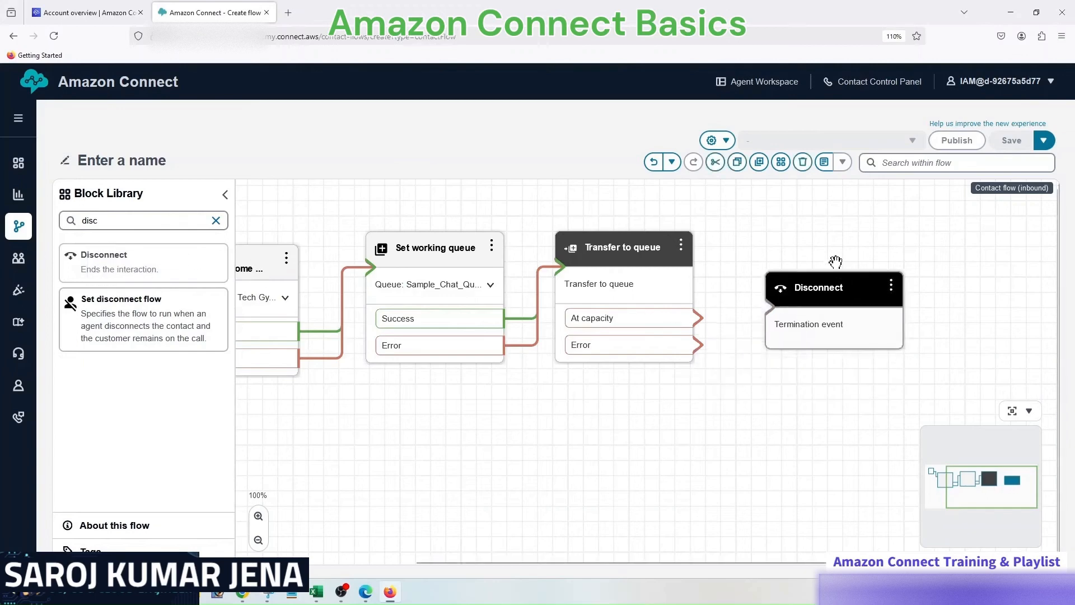
Step: Connect the At capacity and Error branches of Transfer to queue to the Disconnect block
drag(752, 303, 772, 300)
drag(699, 344, 772, 302)
drag(556, 408, 682, 411)
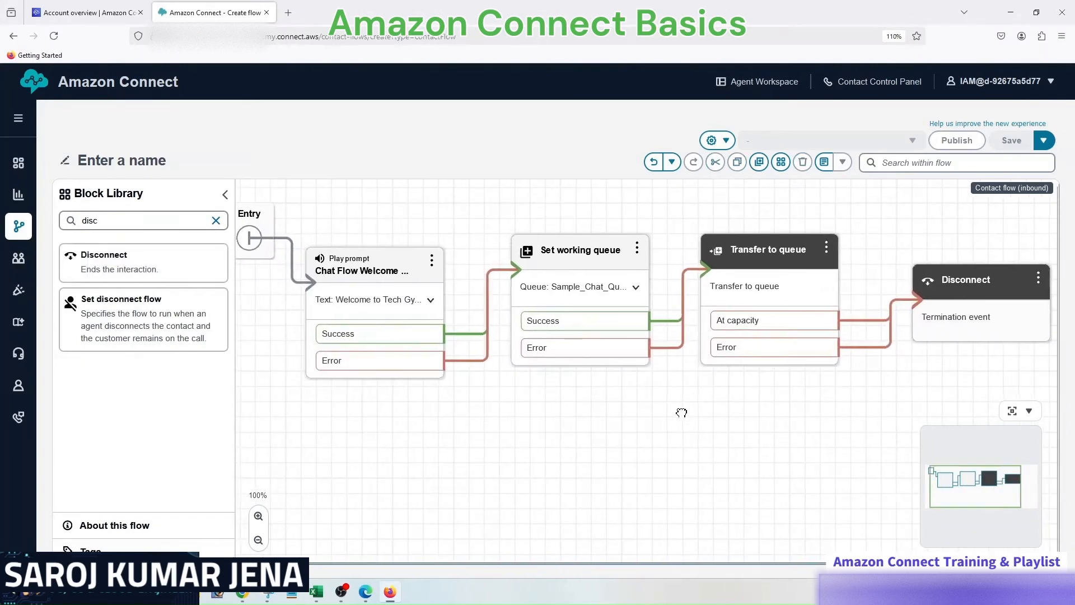
Step: Copy the flow name from the Excel checklist and name the Amazon Connect flow TechGyan360 First Sample Chat Flow
click(316, 592)
click(264, 246)
click(485, 218)
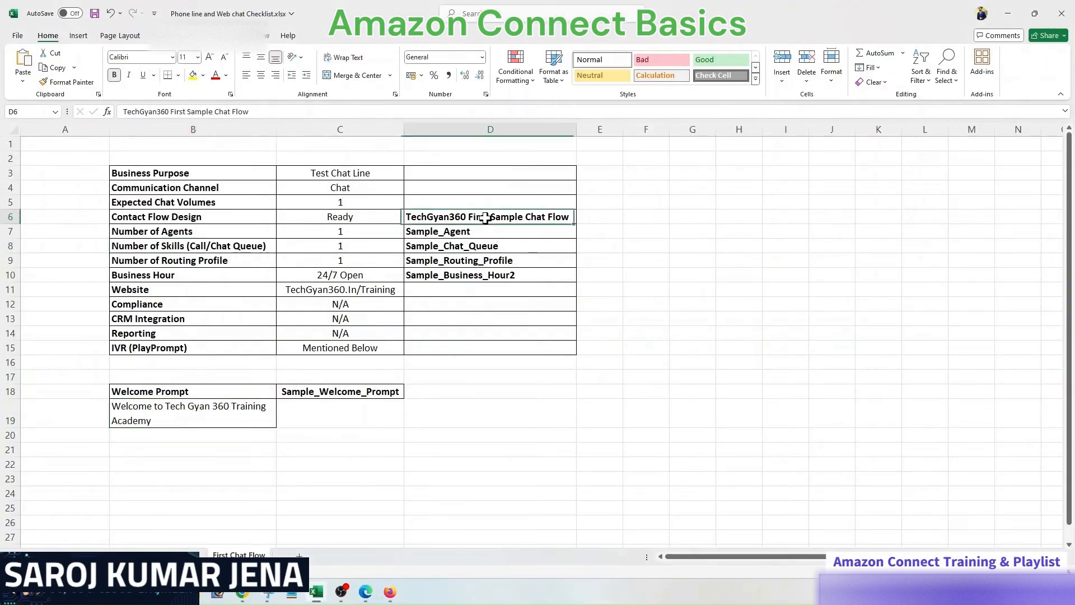
drag(249, 112, 122, 112)
key(ctrl+c)
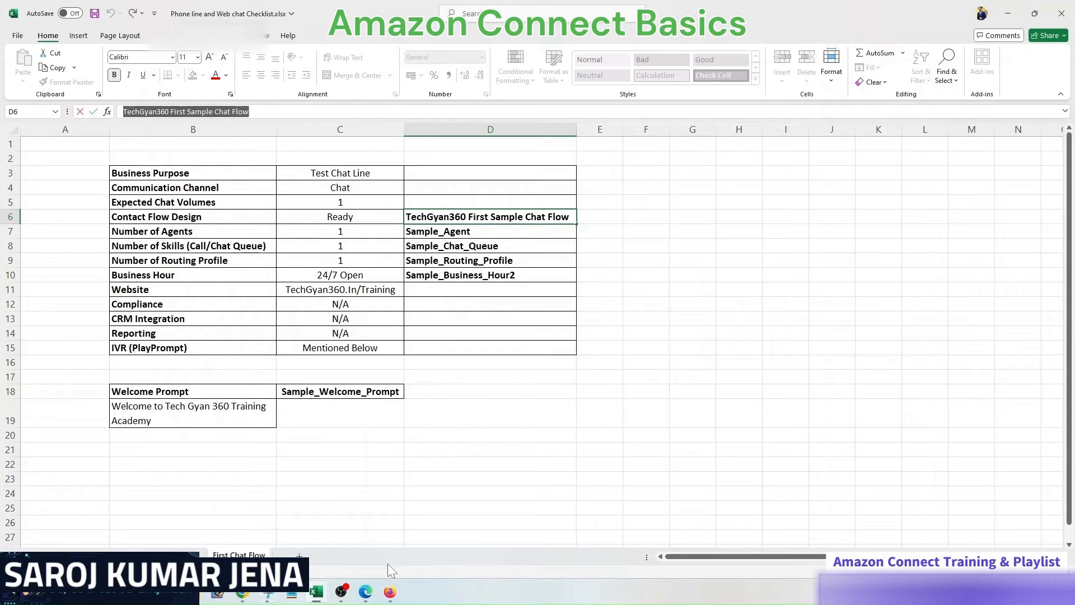
click(390, 591)
click(178, 161)
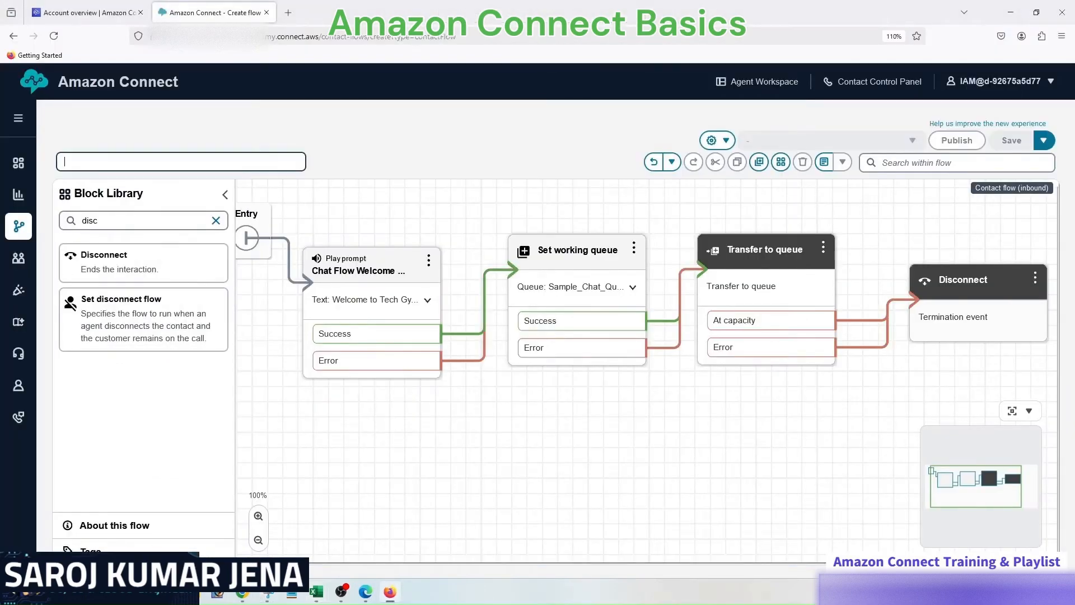
key(ctrl+v)
key(Return)
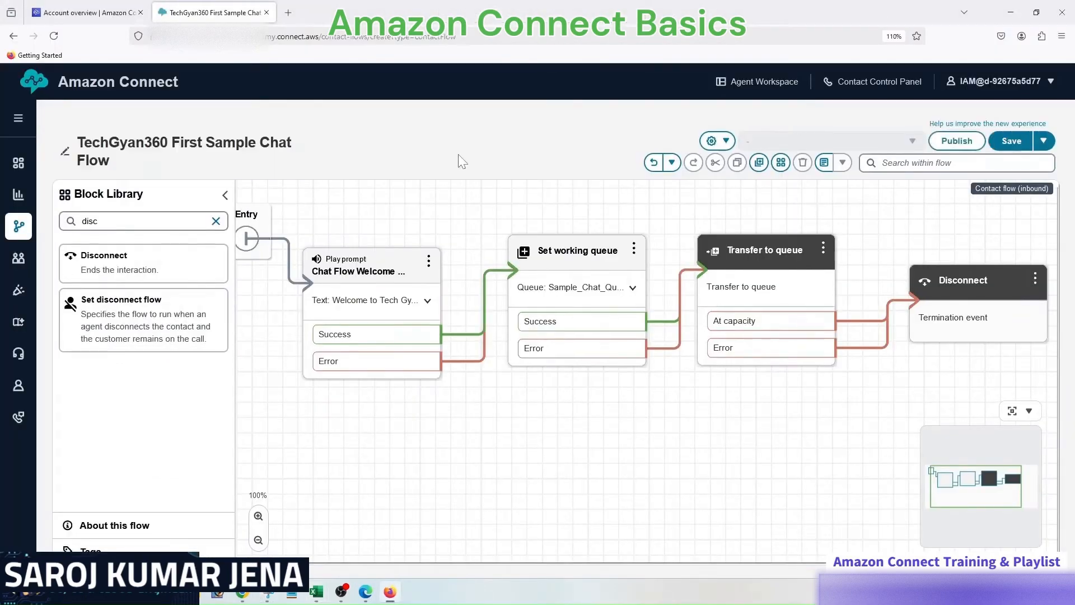
Step: Publish the chat flow and collapse the block library to show the whole flow
click(958, 145)
click(673, 386)
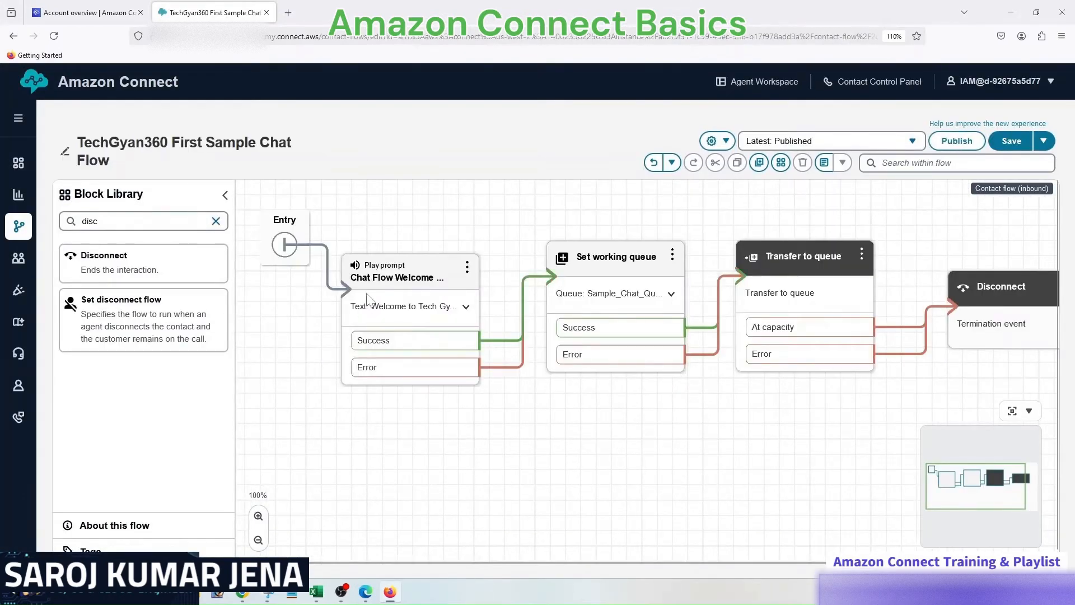
click(225, 196)
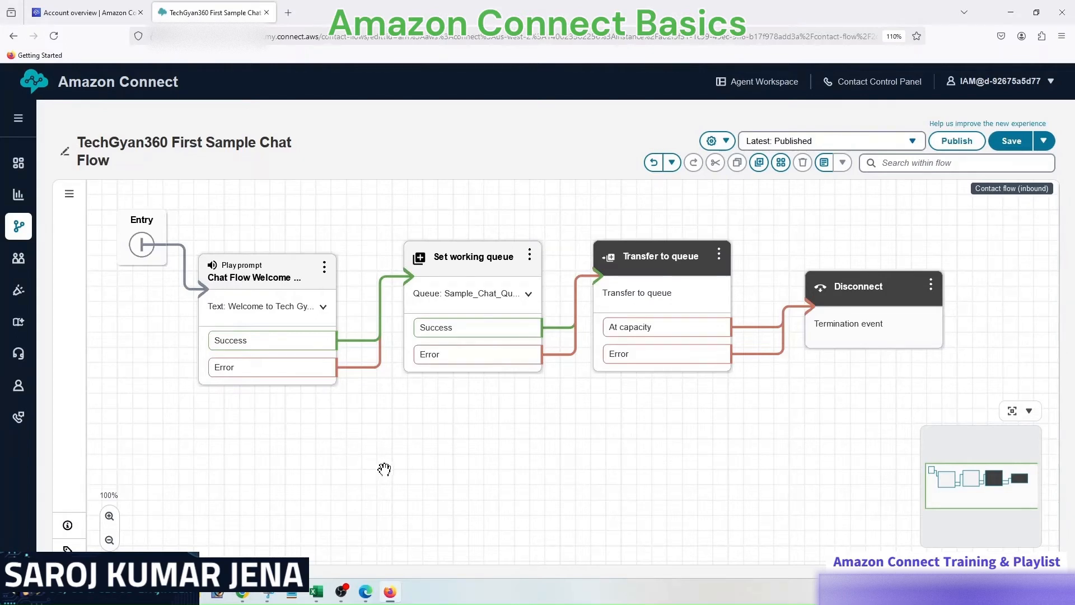
Step: Open the Communication widgets page under Channels and start adding a new widget
click(19, 118)
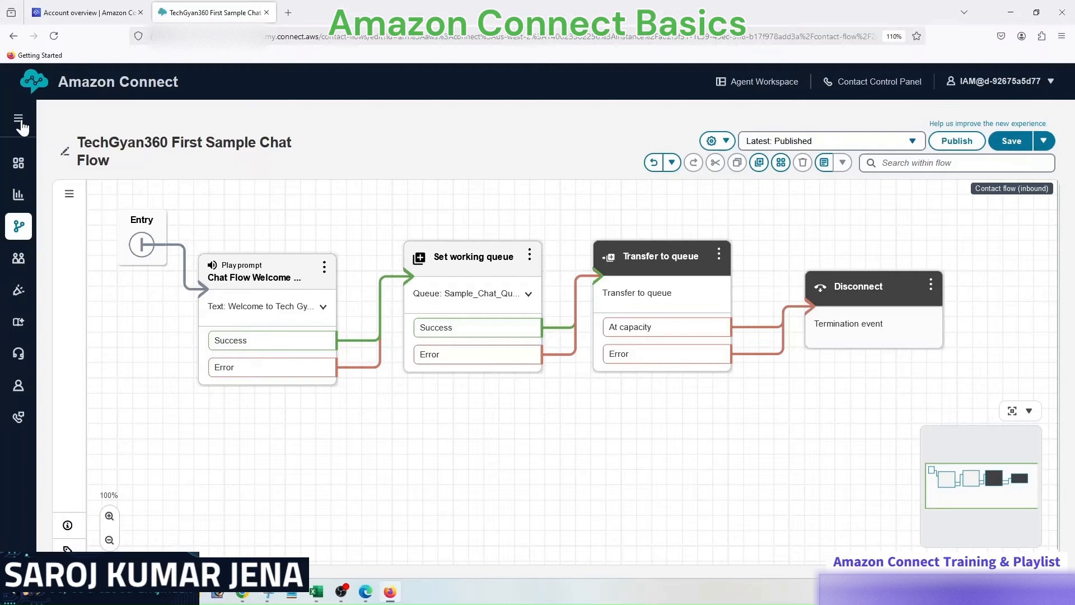
scroll(147, 529, down, 1)
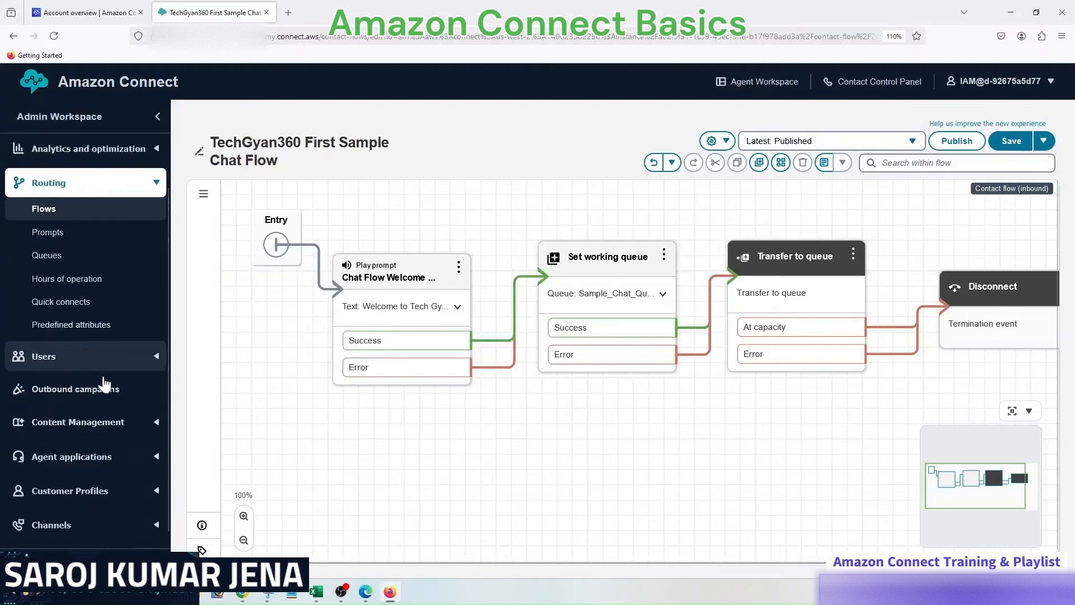
click(151, 523)
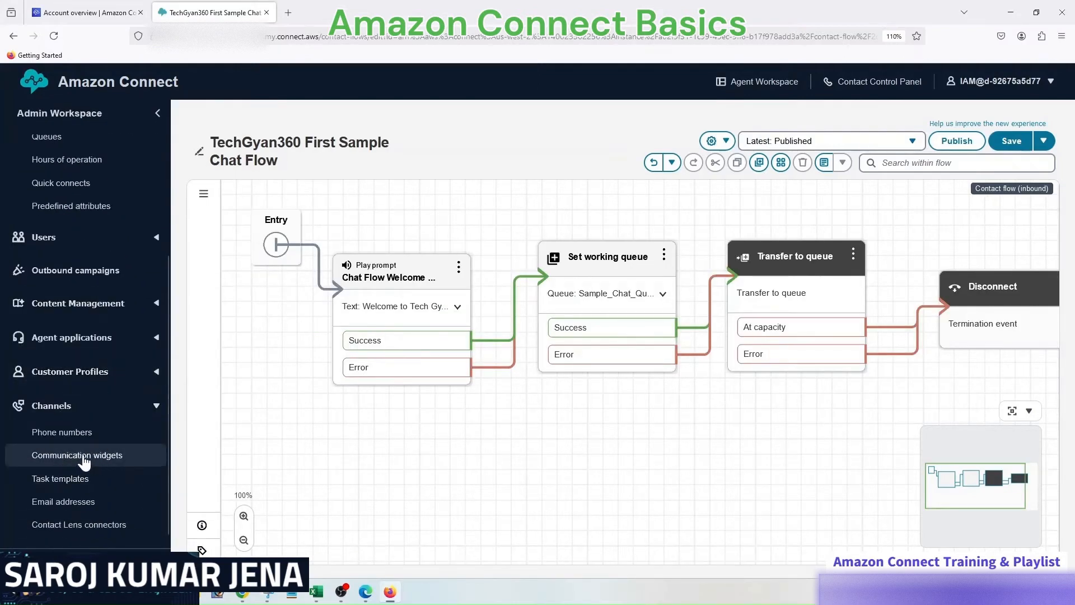
click(94, 462)
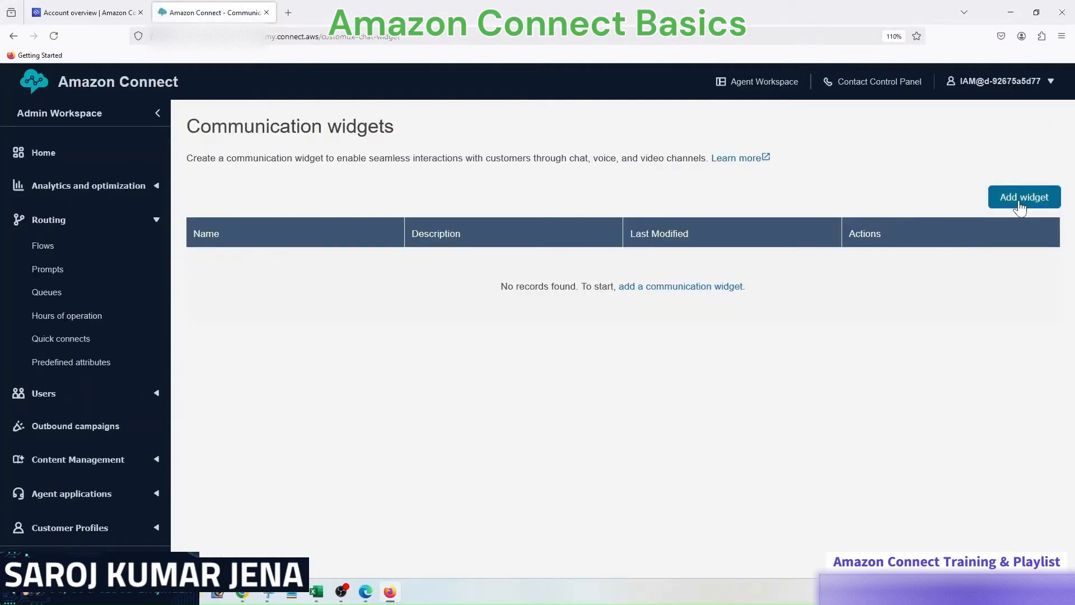
click(1019, 208)
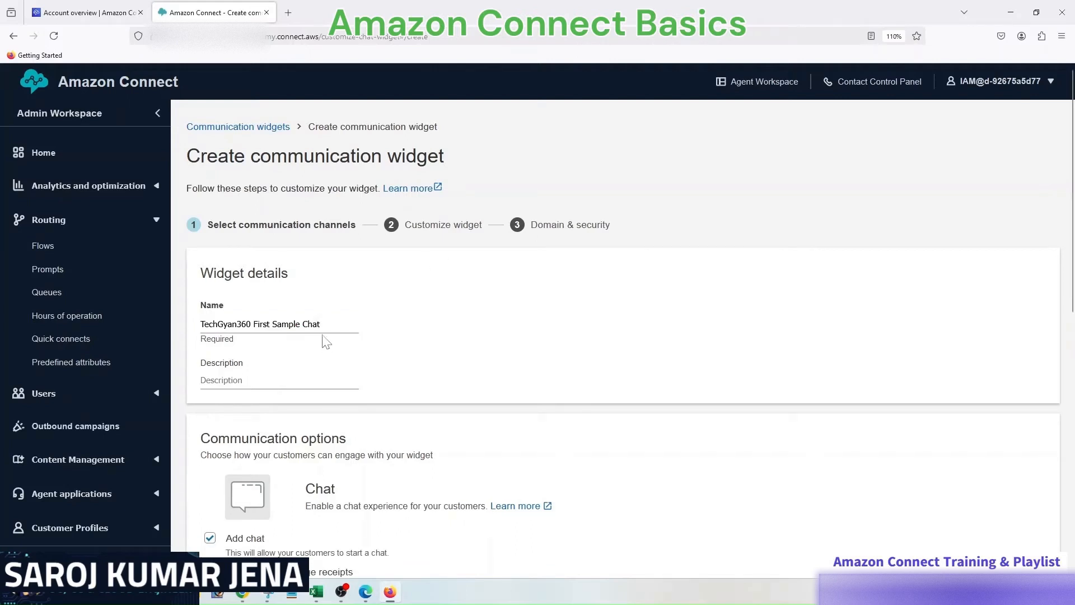
Step: Reuse the widget name TechGyan360 First Sample Chat as its description
triple_click(312, 324)
key(ctrl+c)
click(295, 381)
key(ctrl+v)
scroll(451, 328, down, 5)
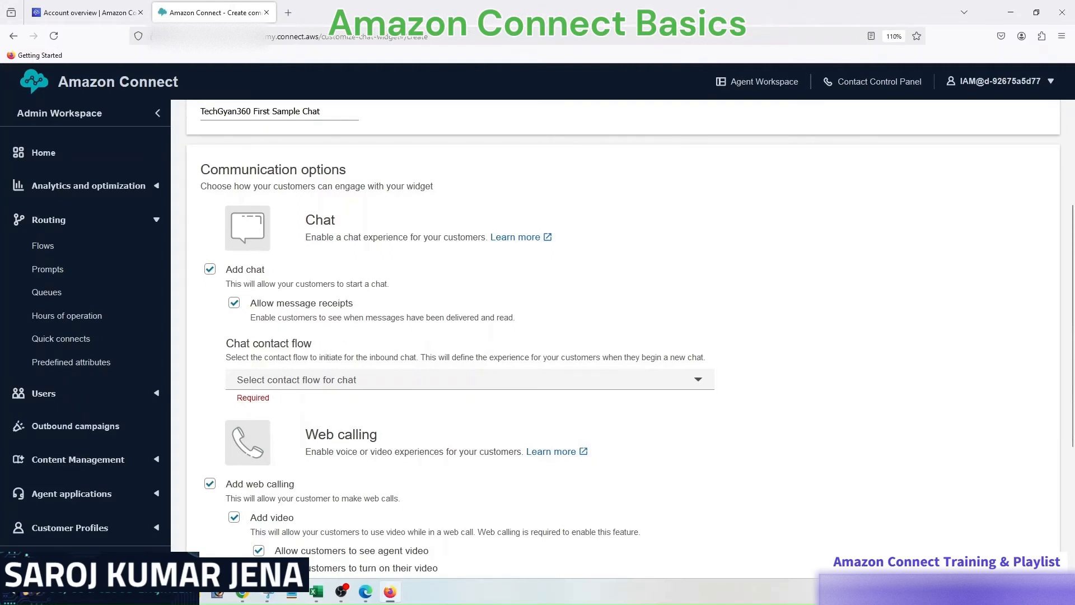
Step: Review the widget's chat options and set the chat contact flow to TechGyan360 First Sample Chat Flow
drag(230, 283, 386, 284)
click(378, 299)
drag(250, 318, 521, 320)
click(535, 323)
drag(227, 346, 336, 344)
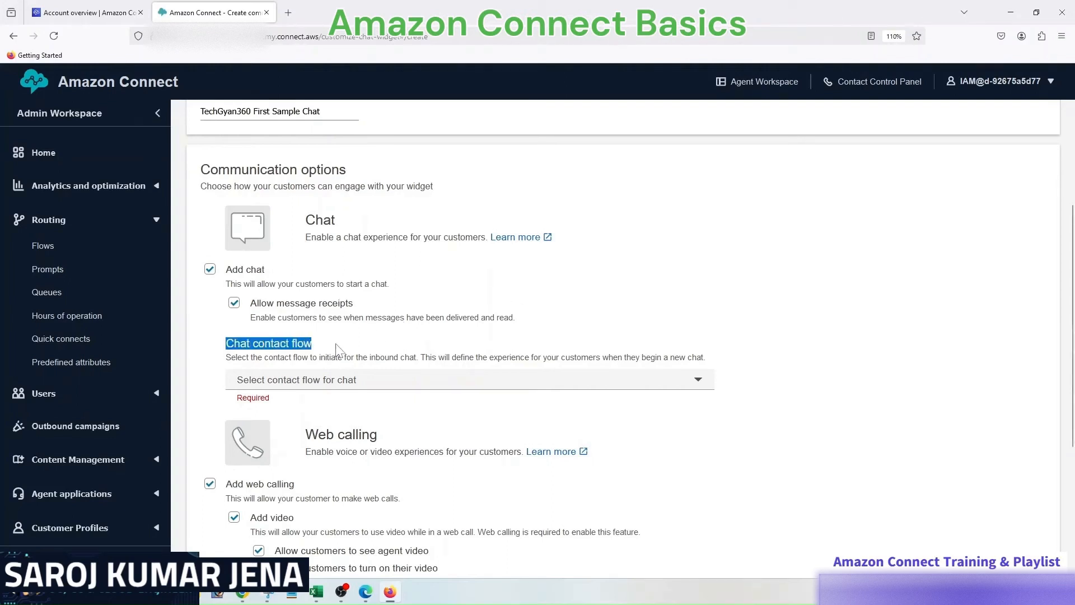
click(337, 351)
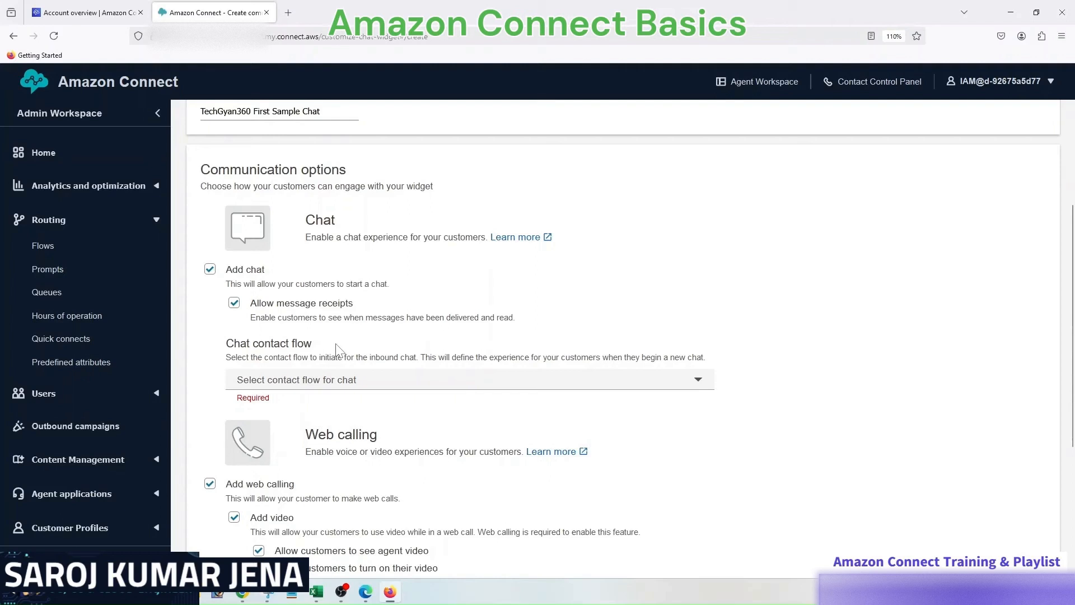
click(343, 381)
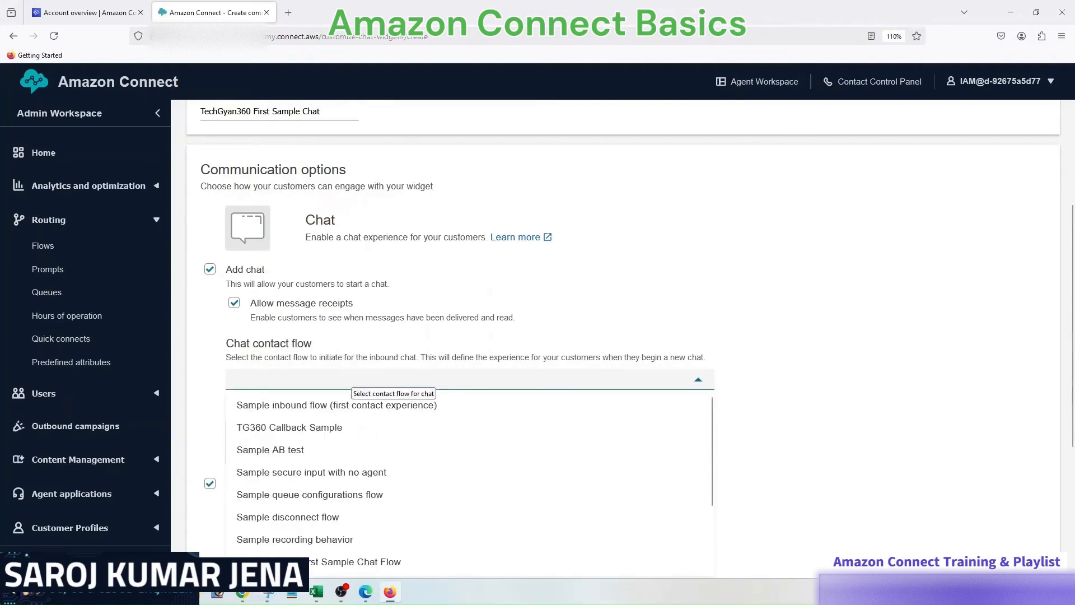
text(techgy)
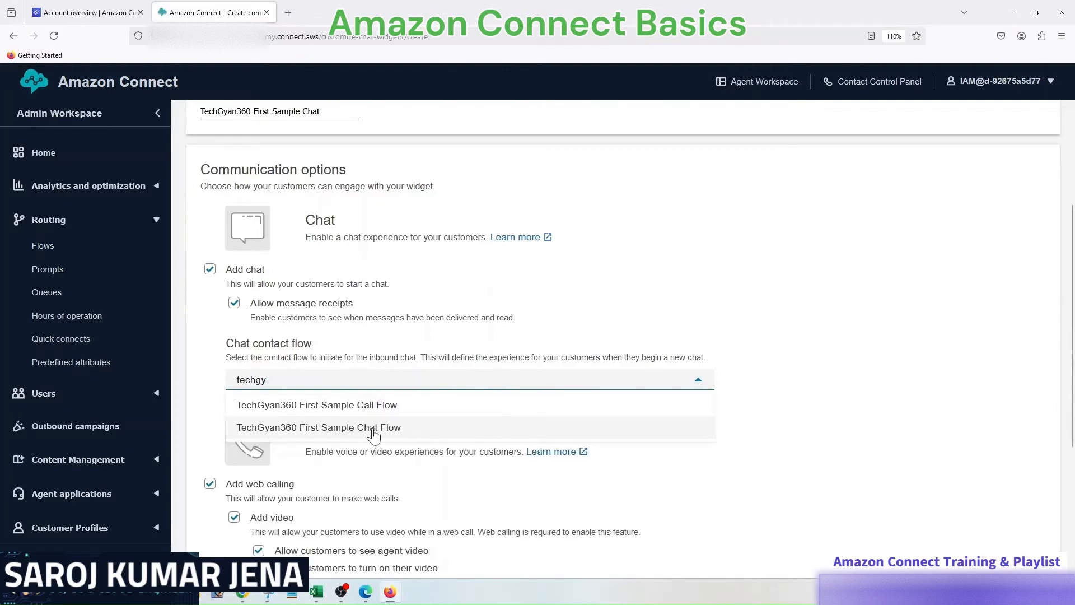
click(351, 429)
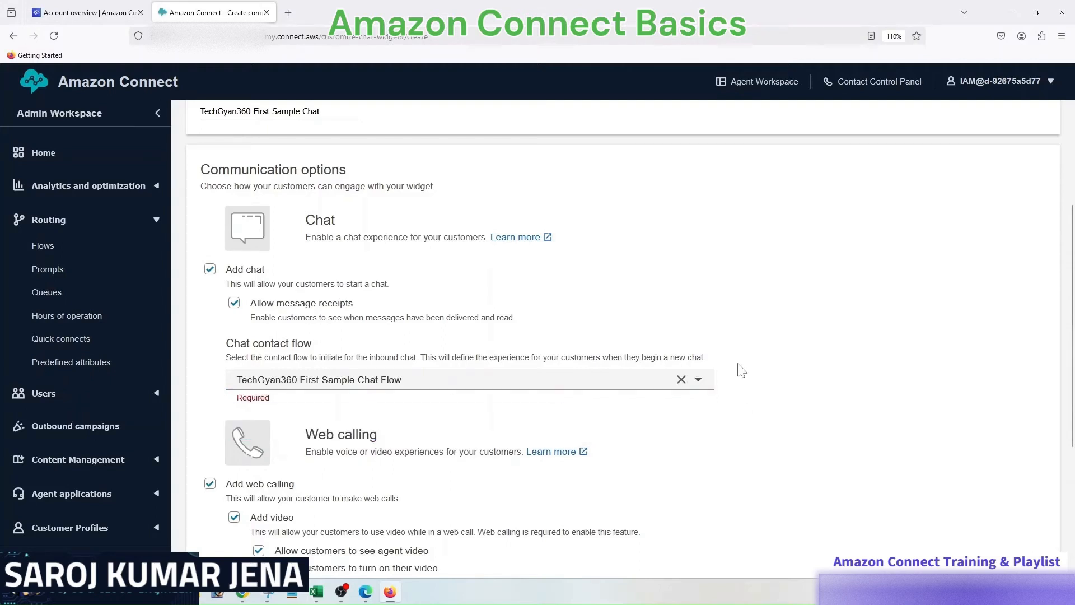
Step: Turn off web calling for the widget and save the communication channels
scroll(737, 369, down, 2)
click(209, 350)
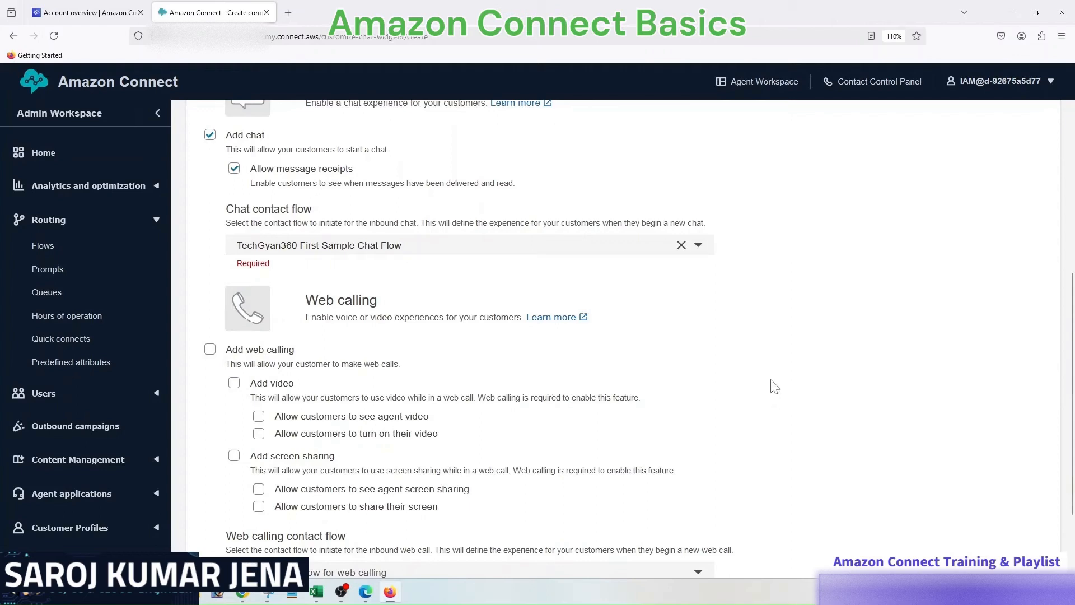
scroll(774, 386, down, 2)
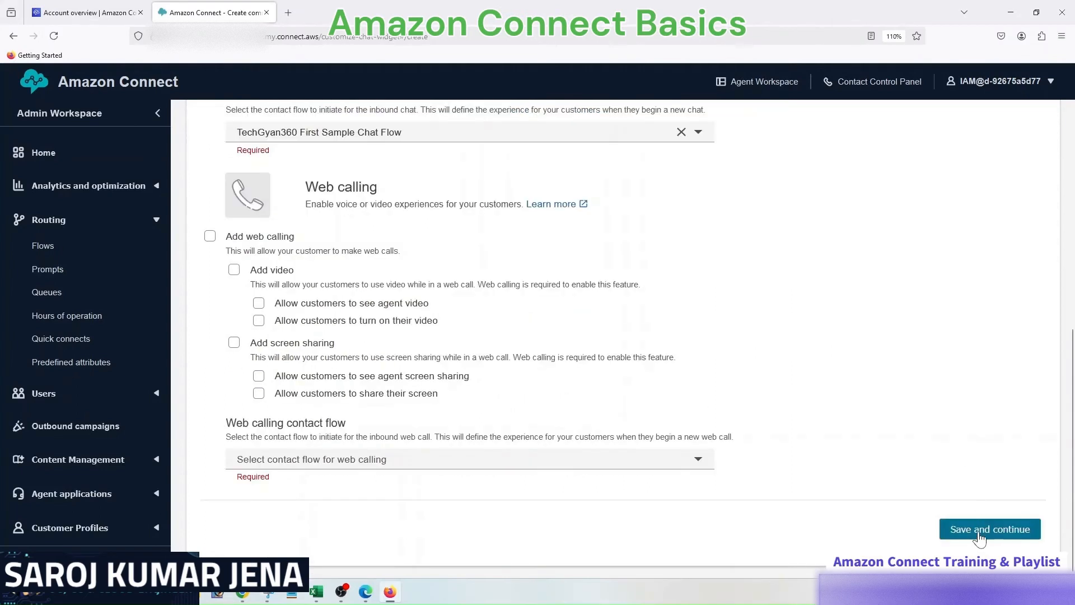
click(979, 534)
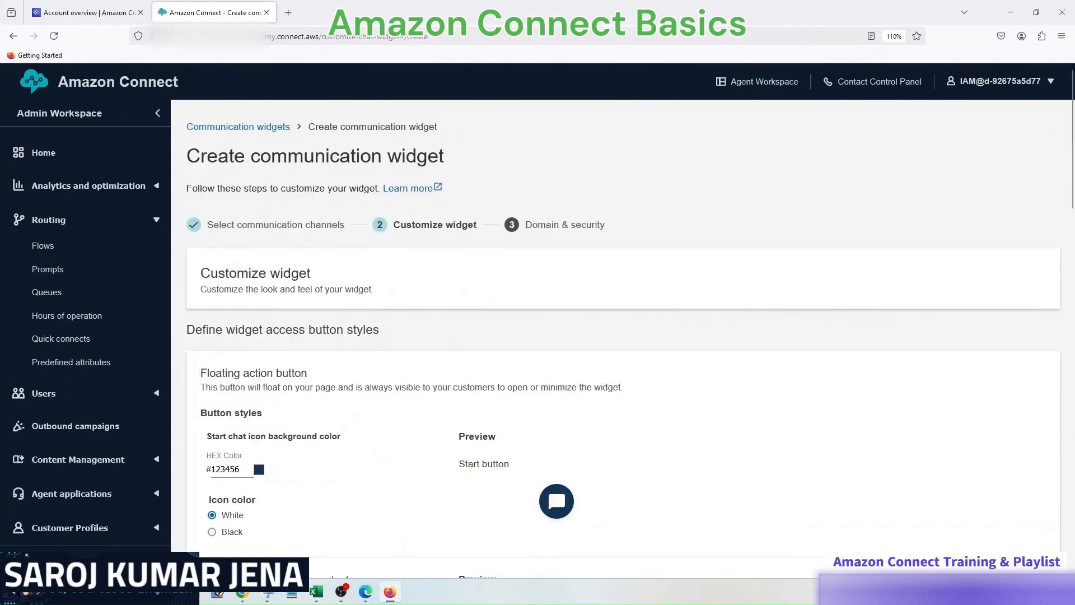
Step: Set the start chat icon background to #ec1787 and the minimize chat icon background to #af238c
scroll(319, 295, down, 2)
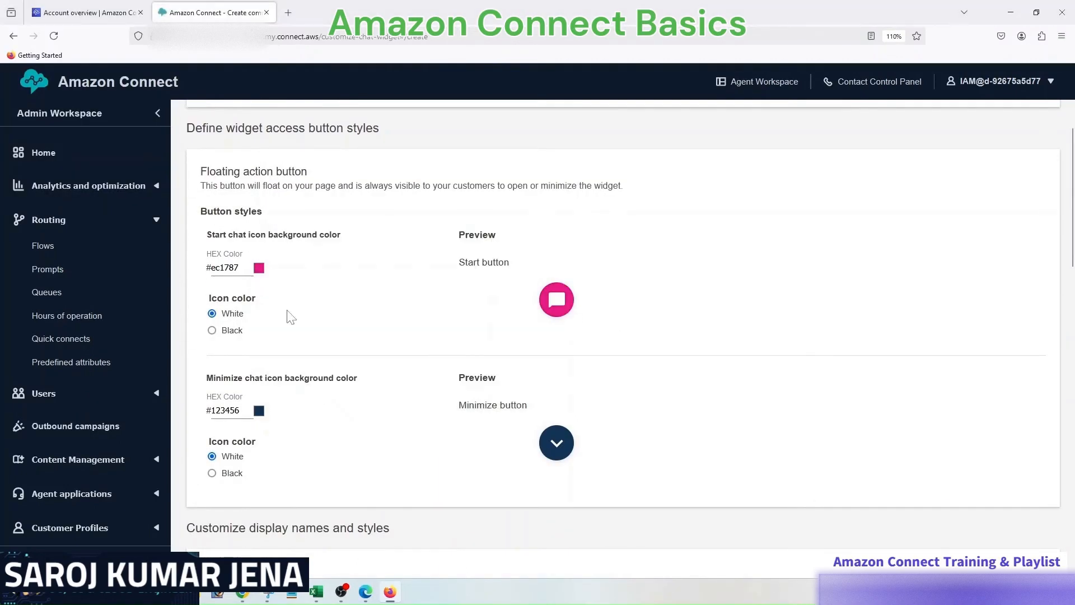
drag(291, 317, 249, 328)
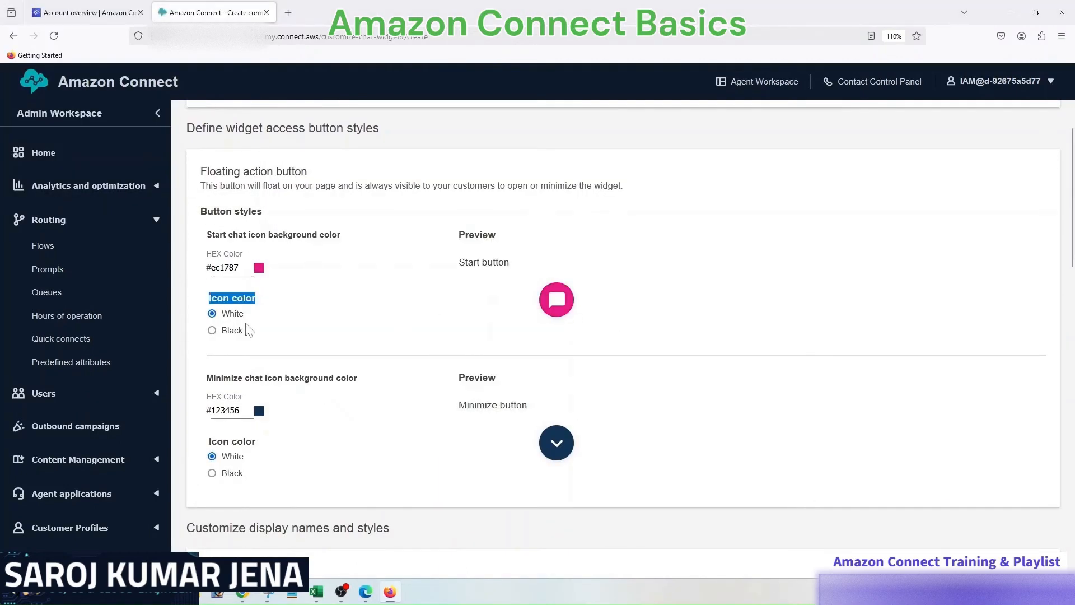
scroll(312, 384, down, 2)
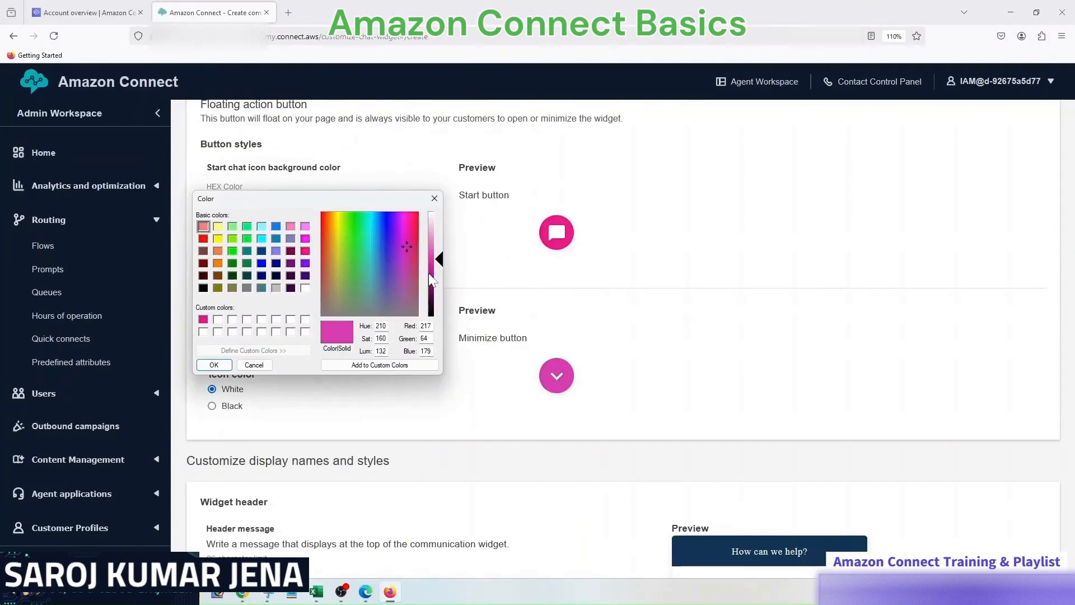
key(Return)
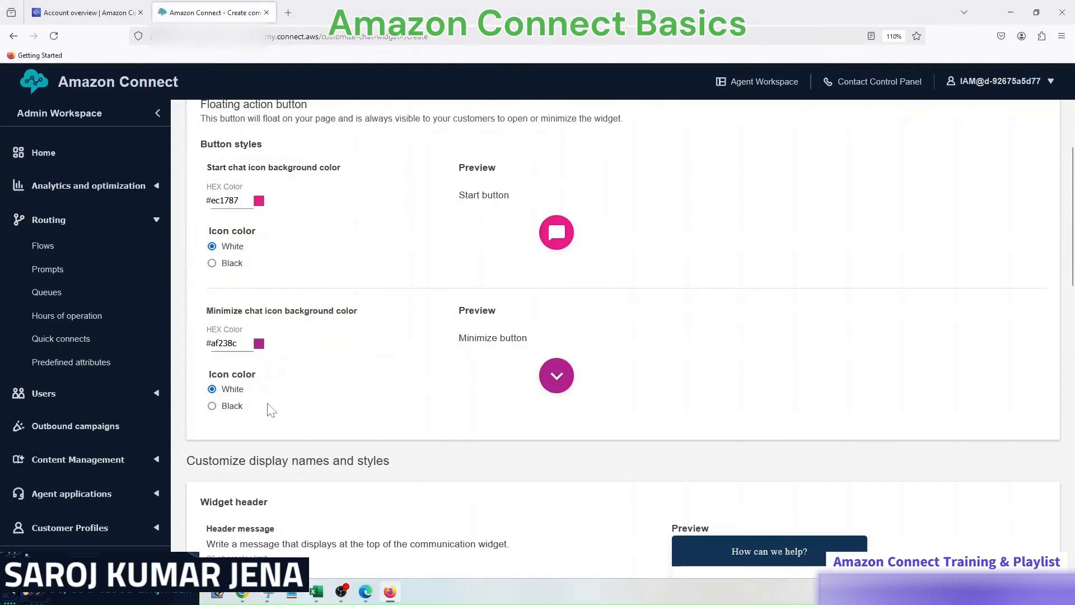
Step: Customize the header message as Welcome to TechGyan360, the display names as TG360_AutoResponce and TG360_Bot, and the end chat text as Close Chat
scroll(444, 377, down, 5)
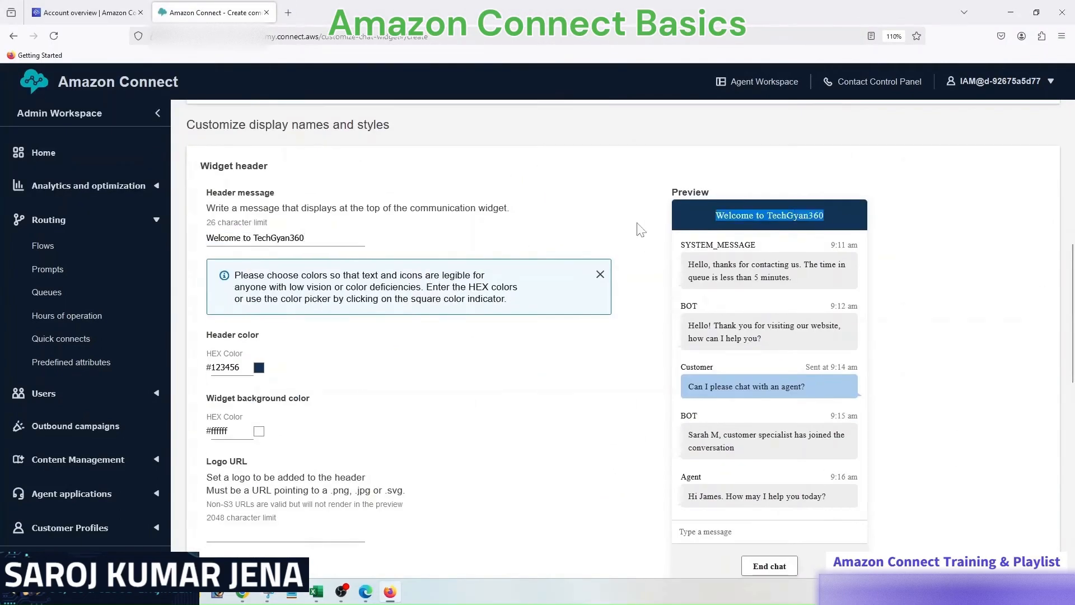
scroll(641, 230, down, 2)
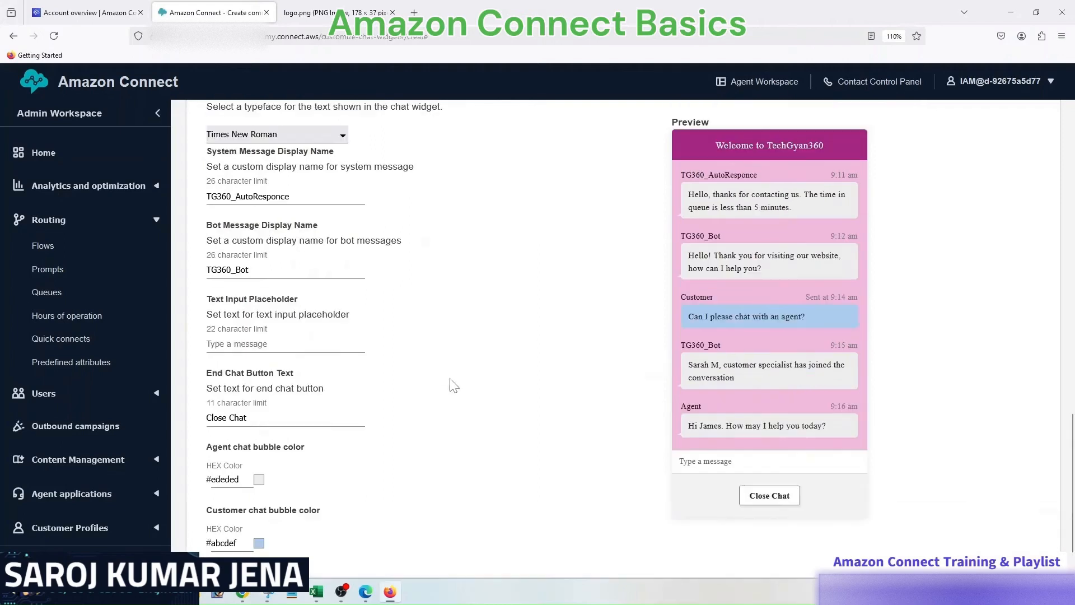
Step: Set the agent chat bubble color to #df8ac8 and the customer bubble color to #c541c5, and save the widget customization
drag(688, 426, 831, 426)
click(259, 479)
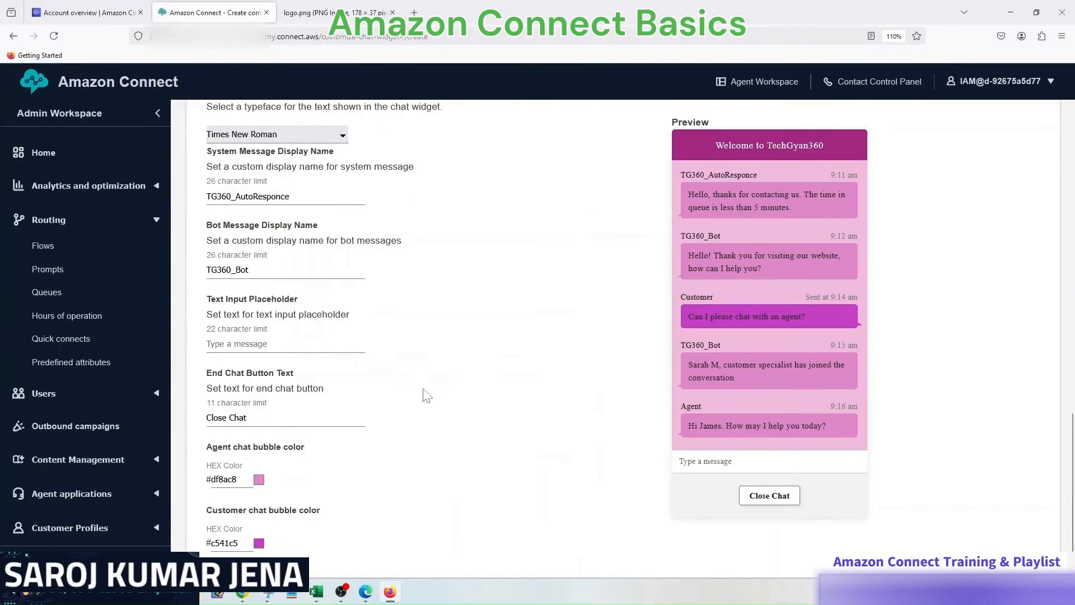
scroll(404, 375, down, 2)
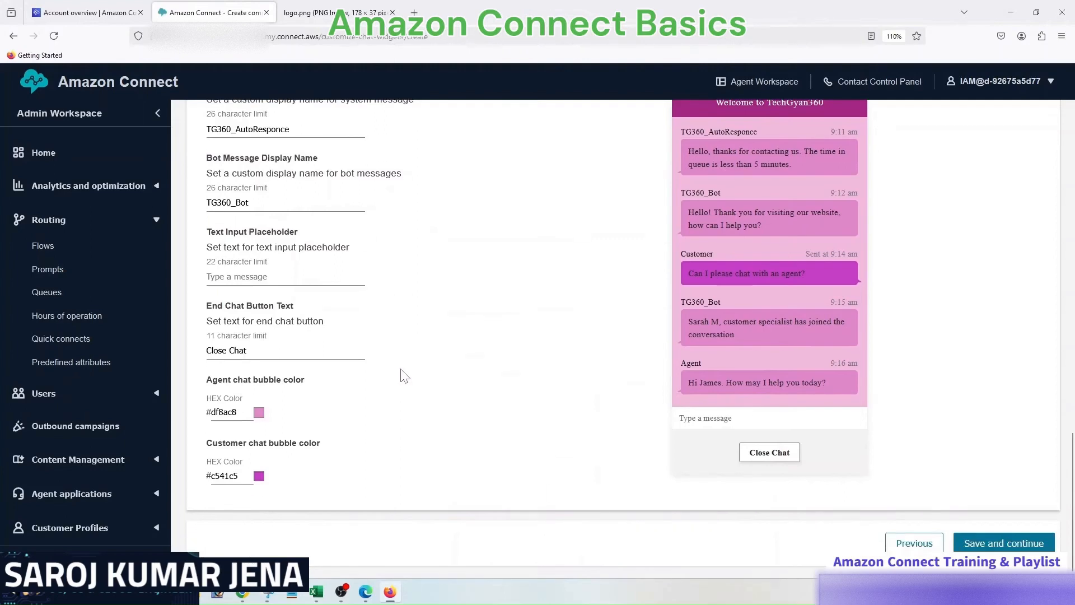
scroll(404, 375, up, 2)
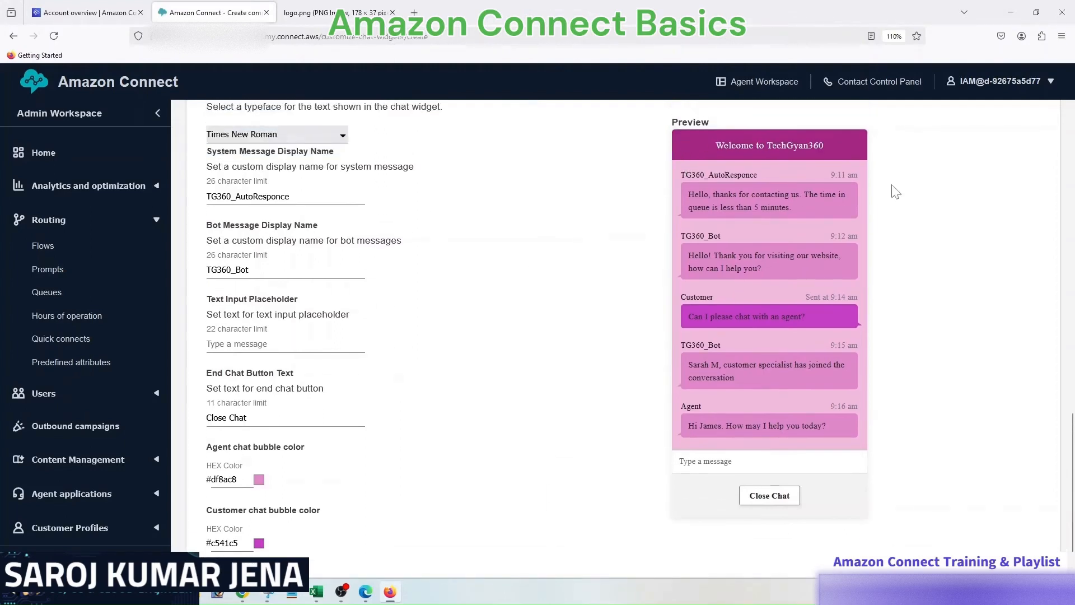
scroll(631, 366, down, 2)
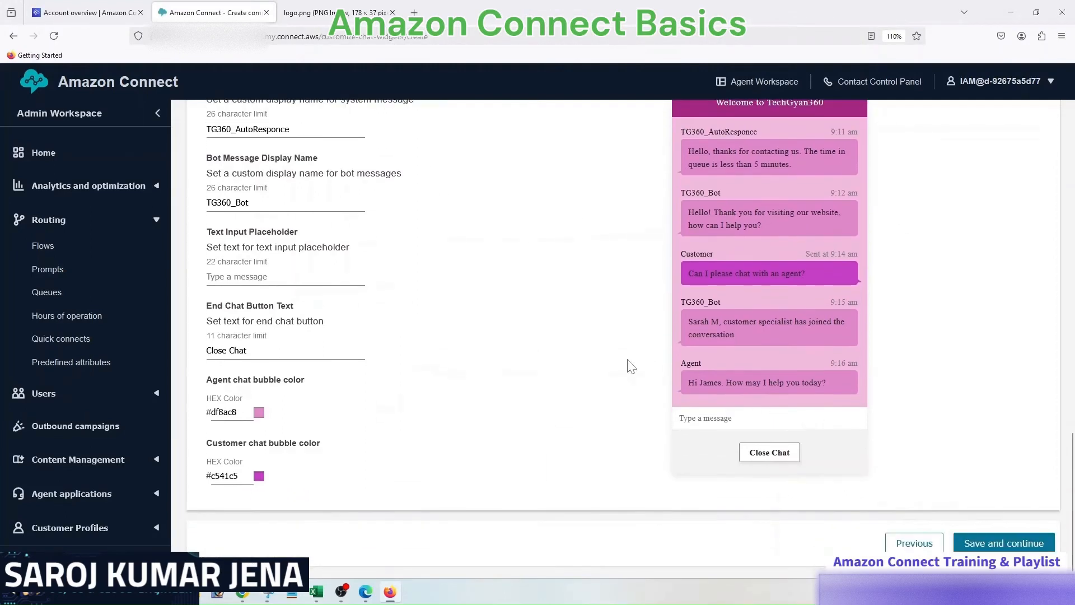
click(997, 544)
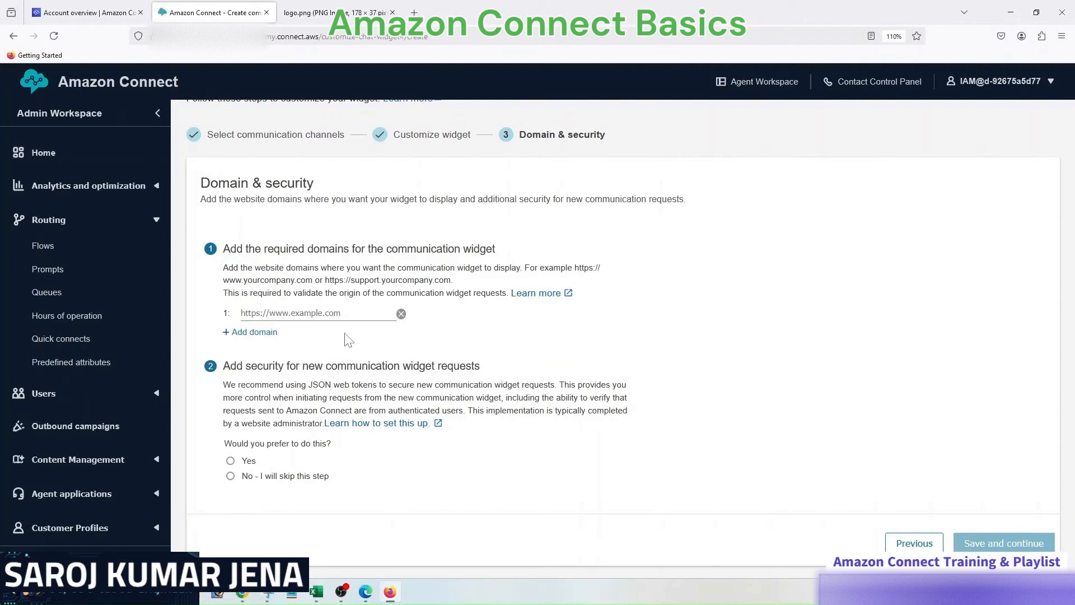
text(https://techgyan360.in)
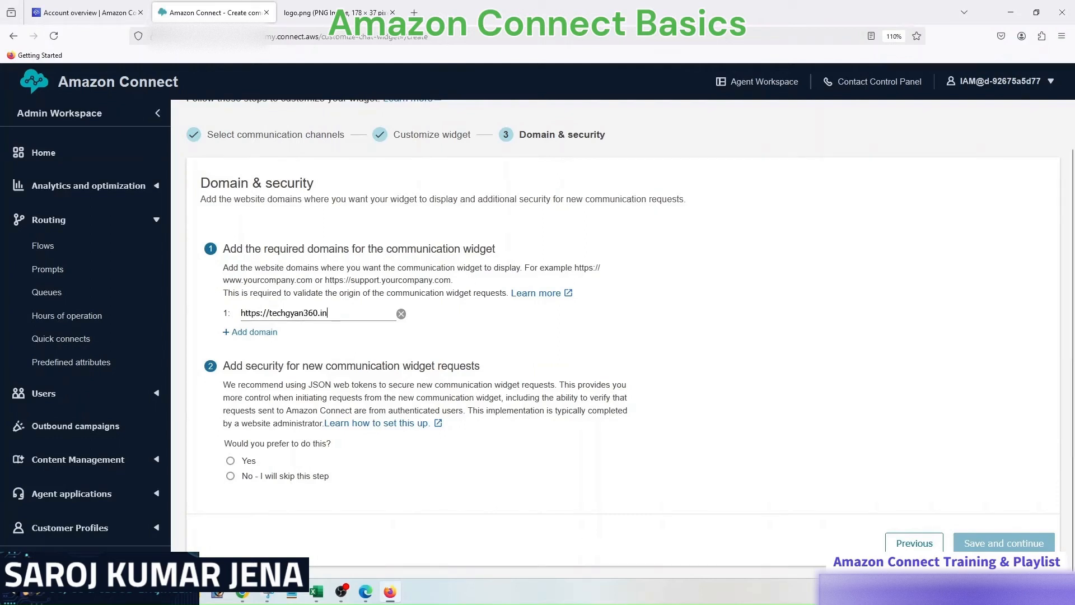
drag(223, 365, 507, 367)
click(231, 477)
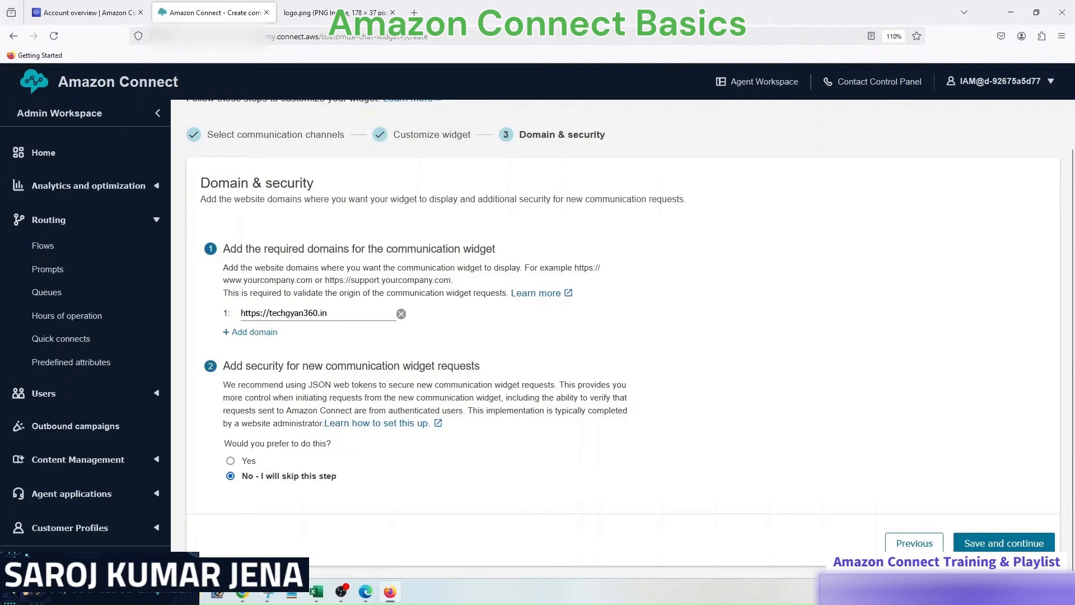
click(259, 332)
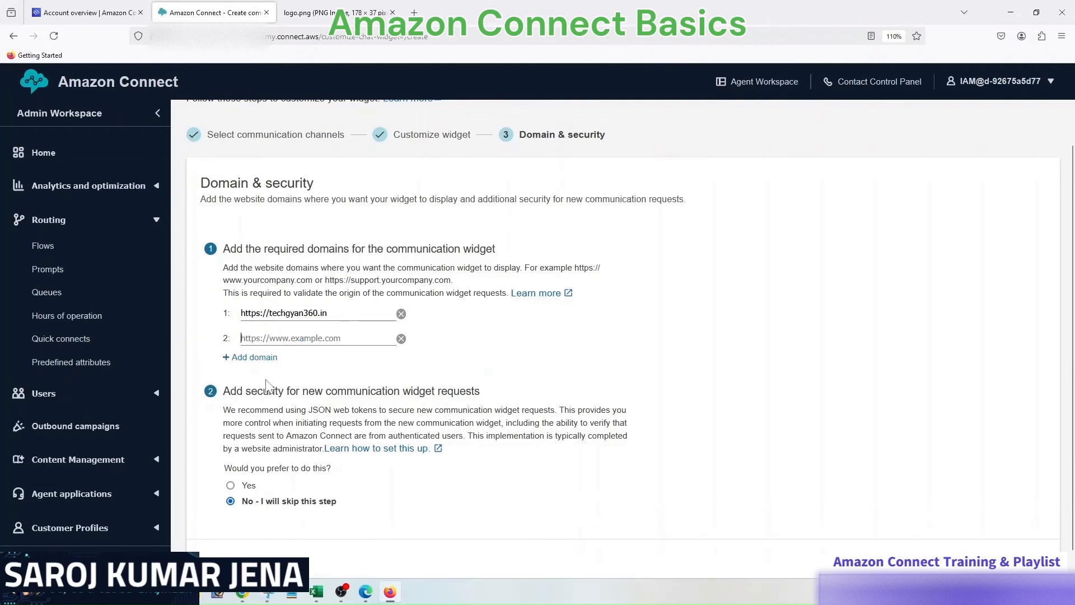
click(401, 339)
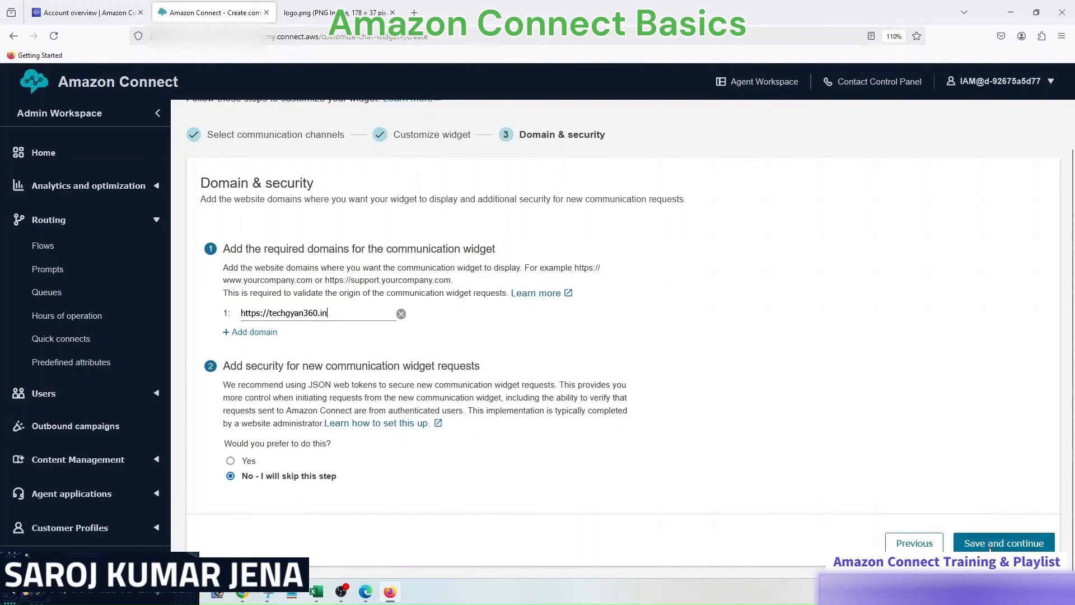
click(993, 544)
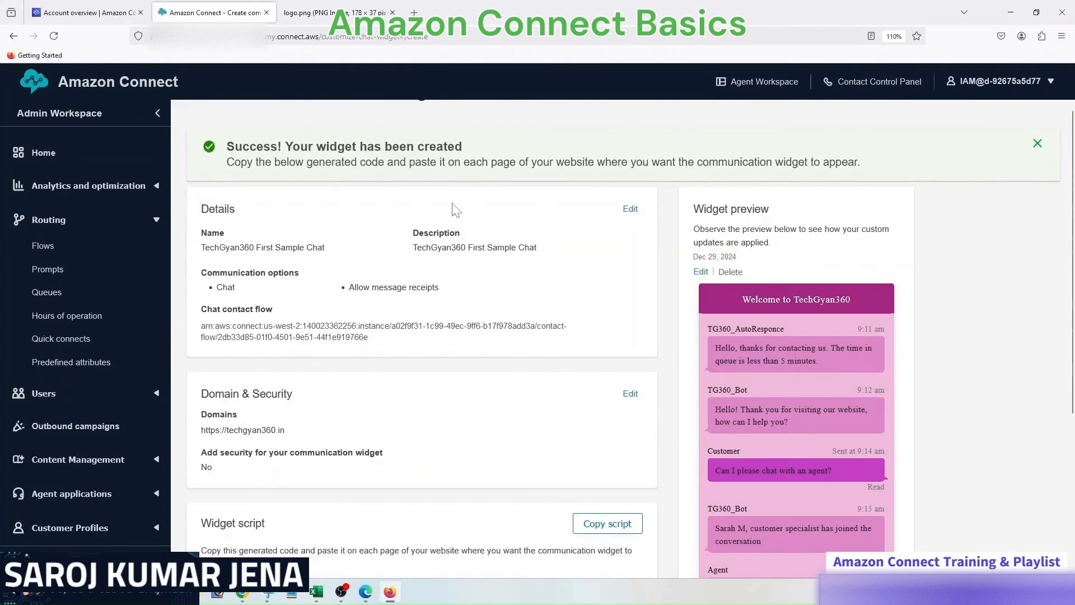
Step: Copy the generated widget script into index.html in the cPanel editor, just below the footer area, and save the file
scroll(417, 289, down, 5)
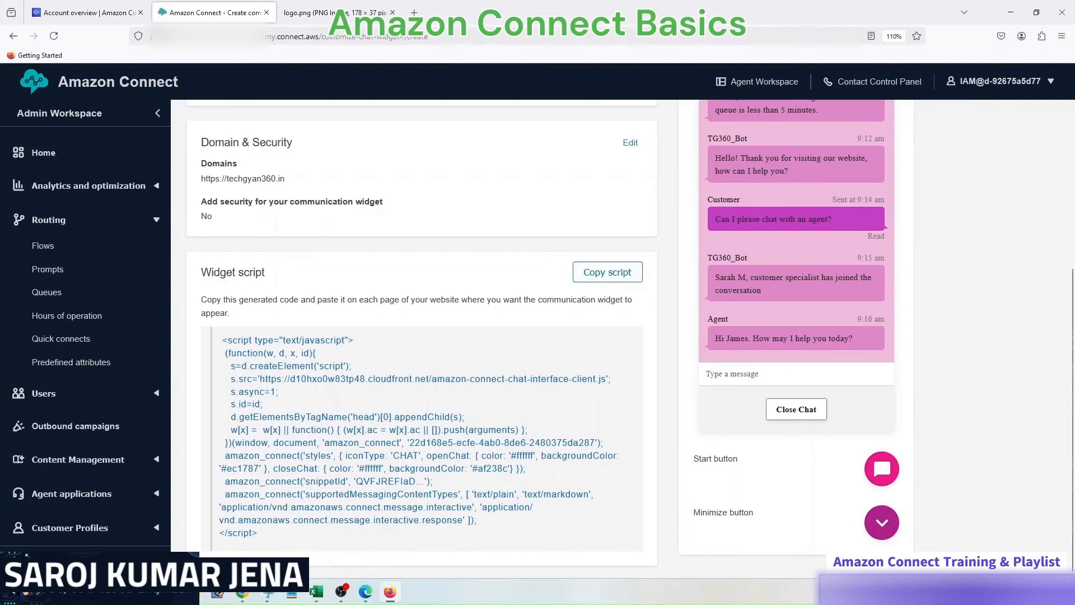
key(alt+Tab)
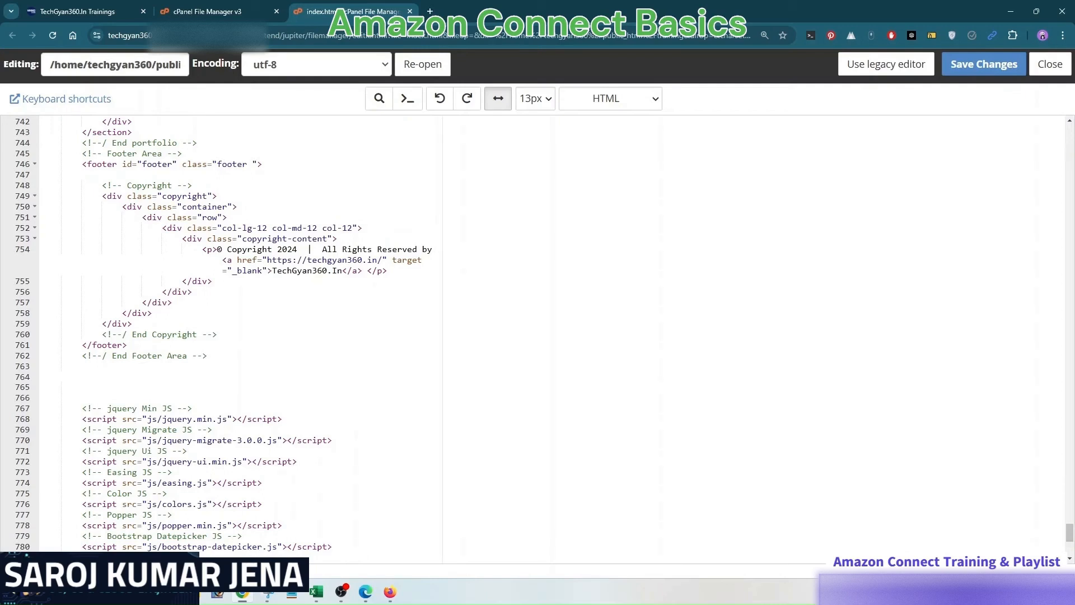
scroll(235, 336, down, 5)
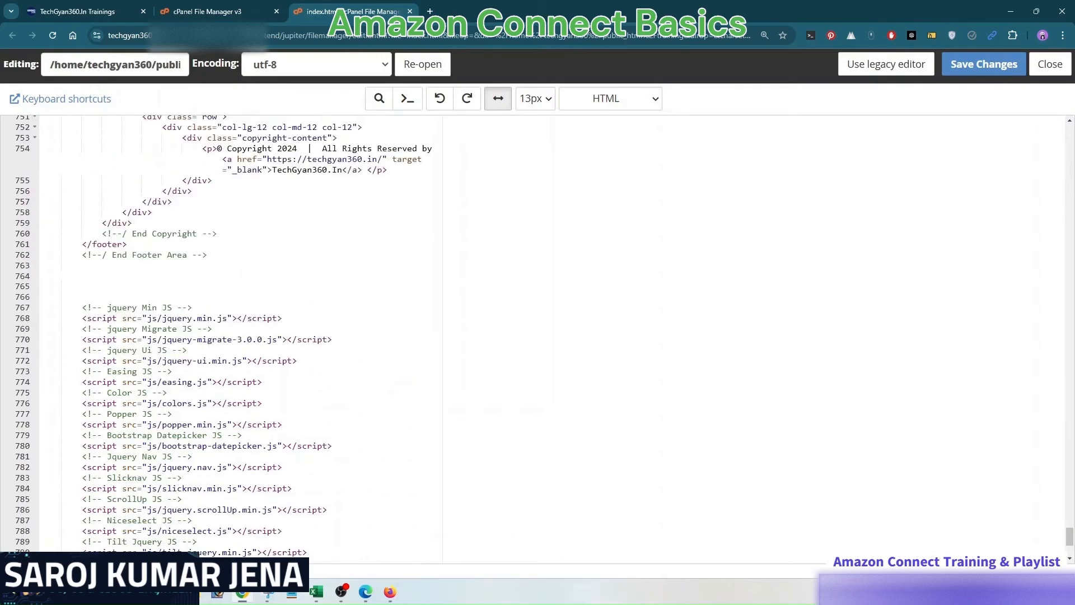
scroll(235, 336, up, 2)
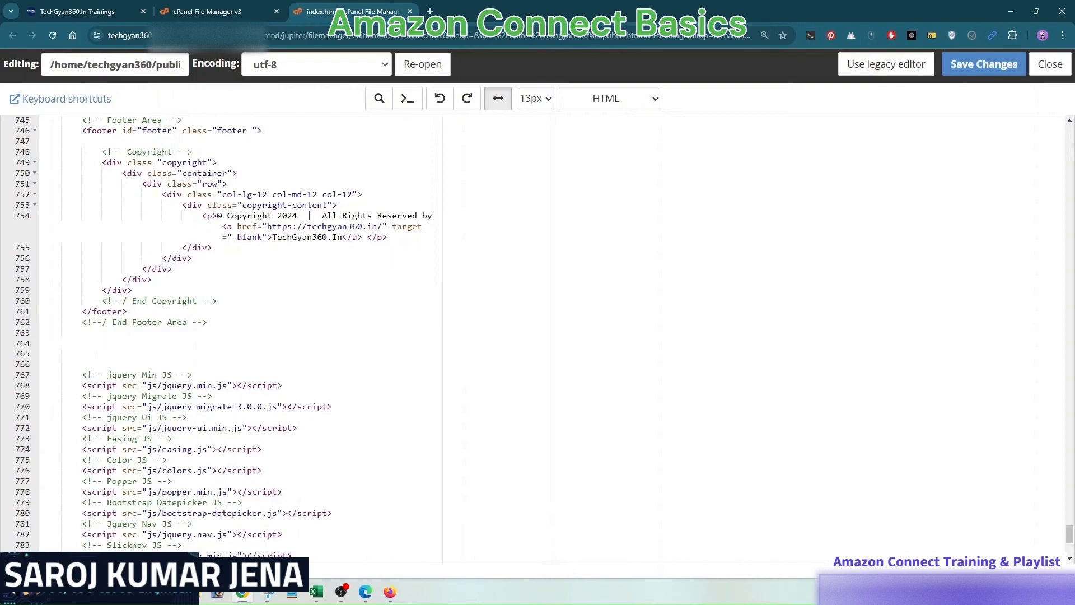
click(61, 343)
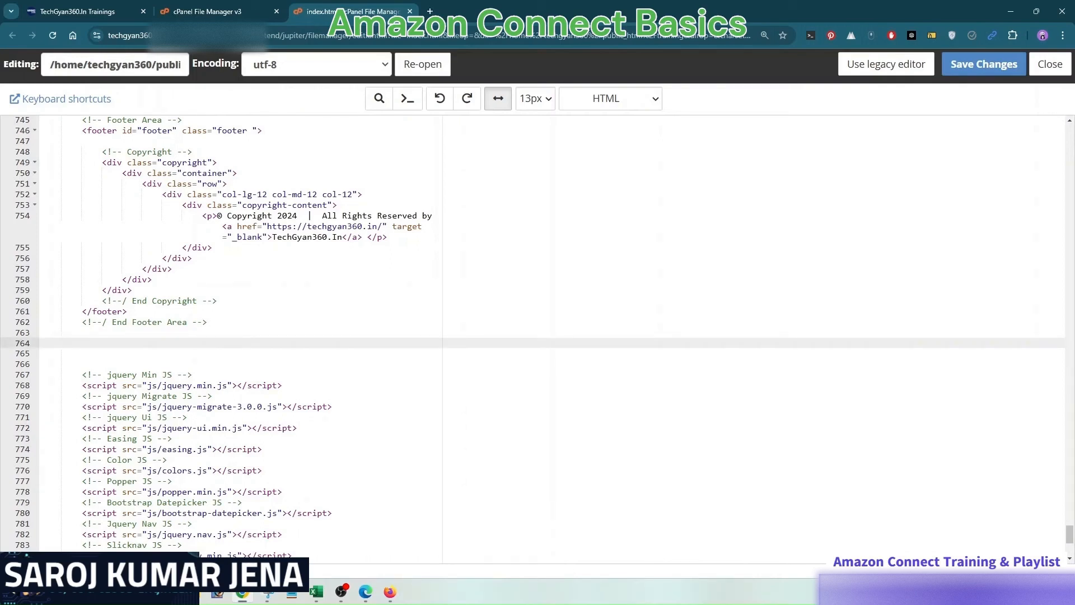
key(ctrl+v)
scroll(241, 336, down, 1)
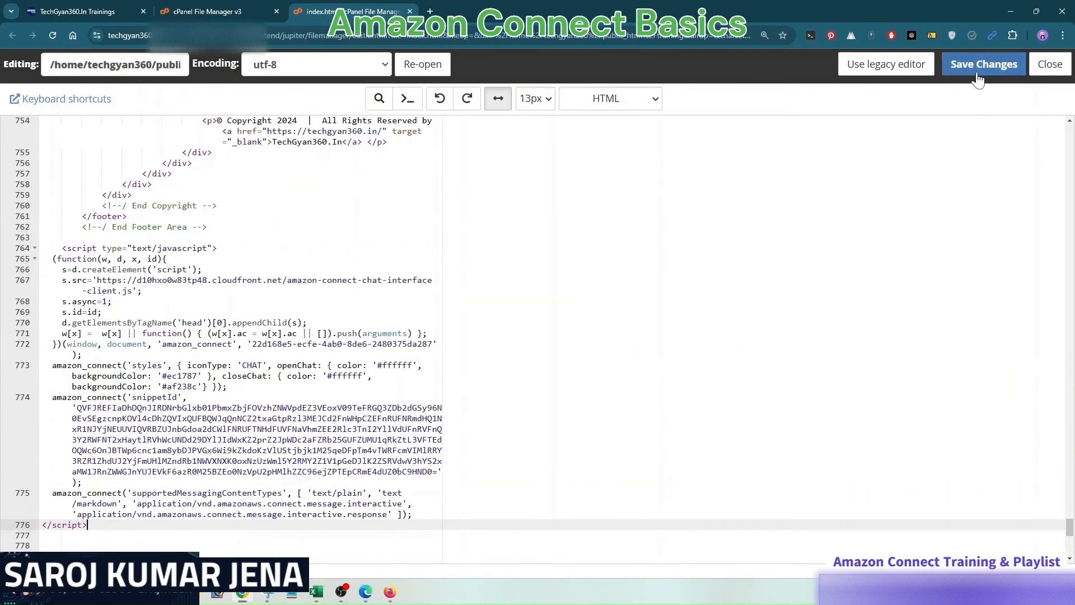
click(977, 75)
Step: Reload the TechGyan360 website in the browser and check its home page for the chat widget
click(78, 11)
click(52, 35)
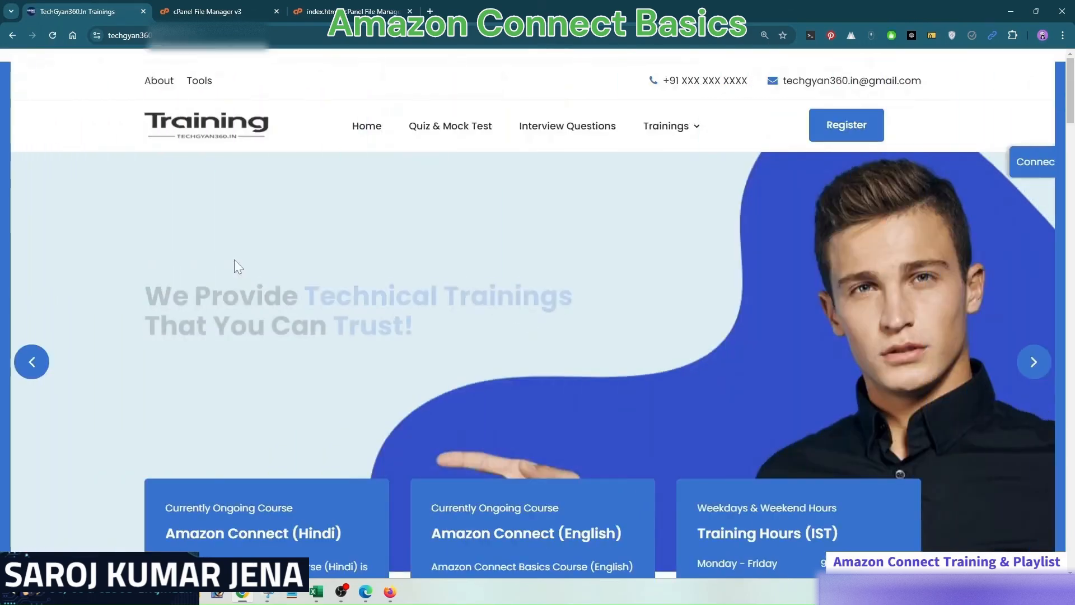
key(ctrl+plus)
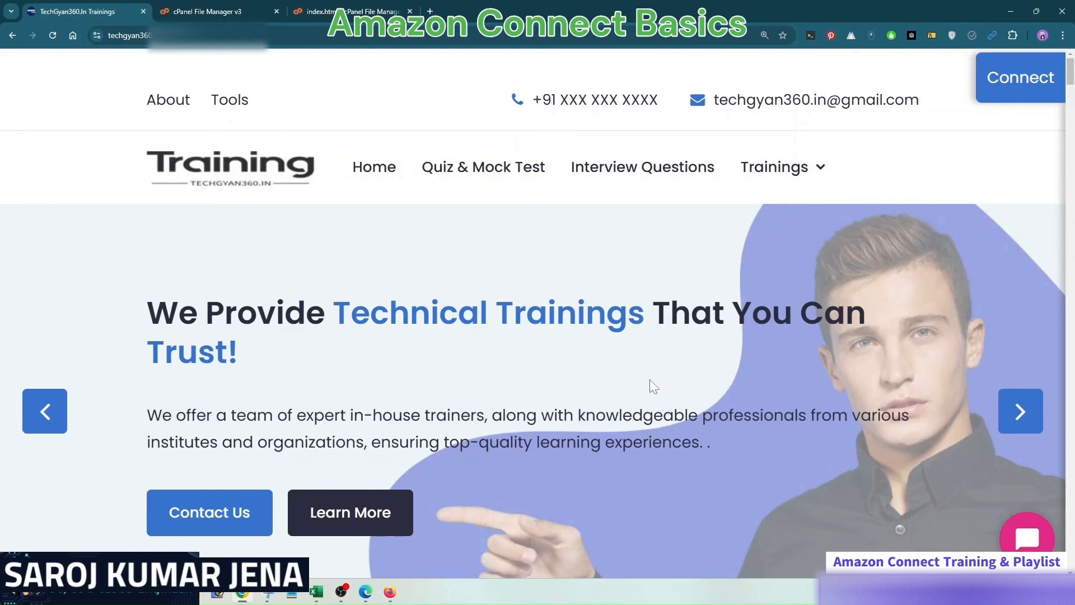
Step: Tick Welcome Prompt and the chat queue transfer in the Snipping Tool diagram, and review the welcome prompt text in the Excel checklist
click(265, 597)
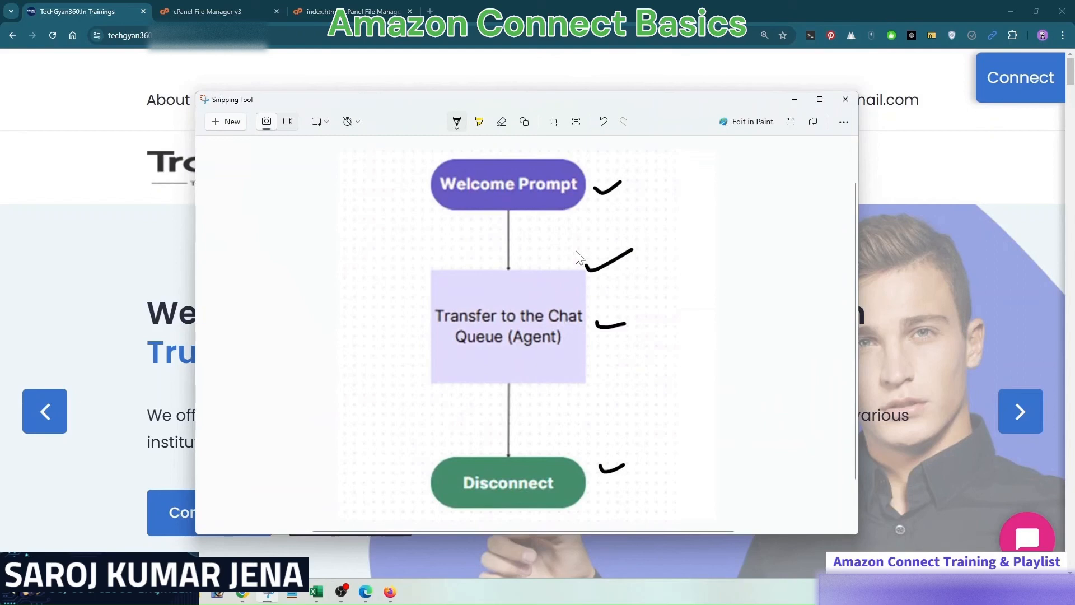
drag(408, 168, 461, 149)
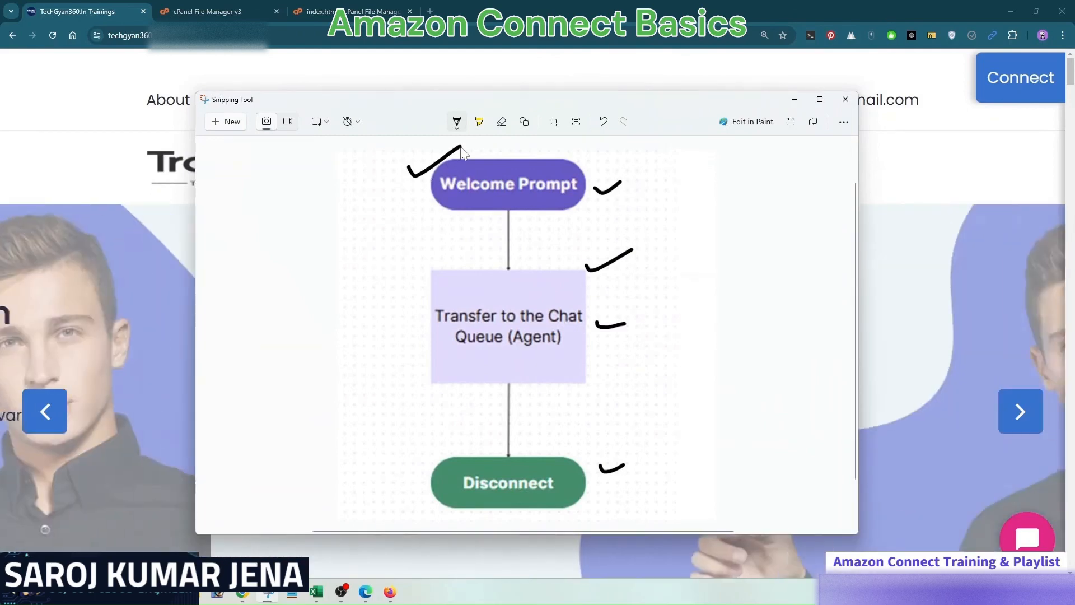
click(314, 597)
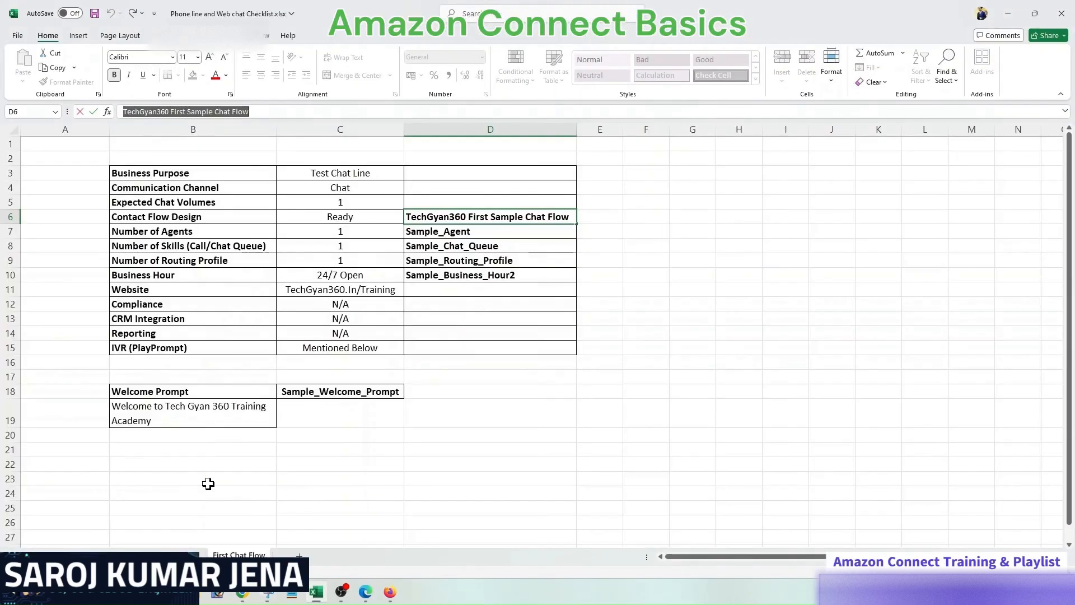
click(174, 416)
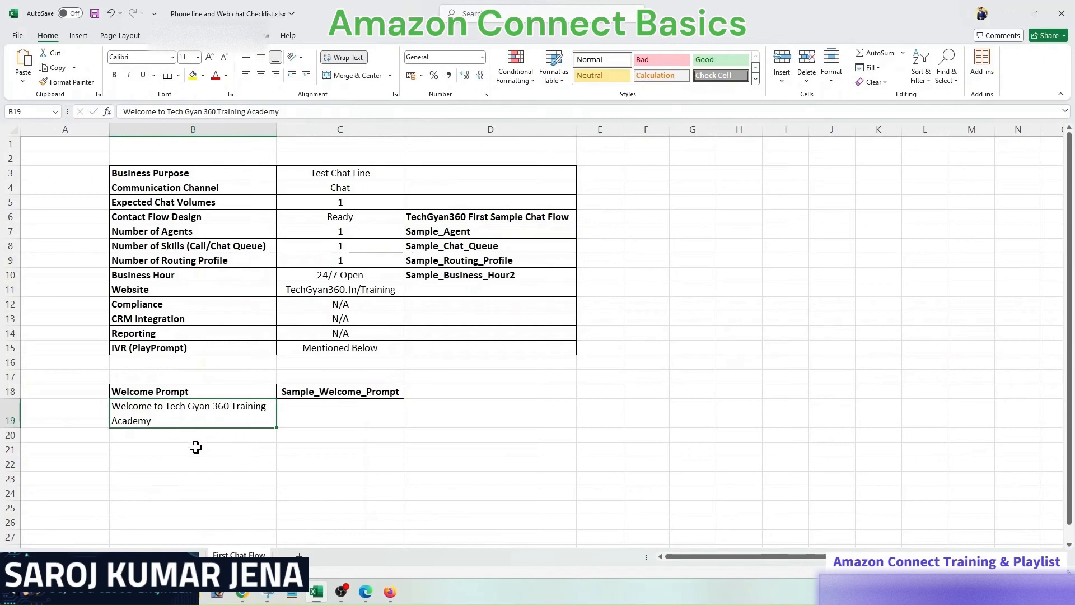
click(1014, 15)
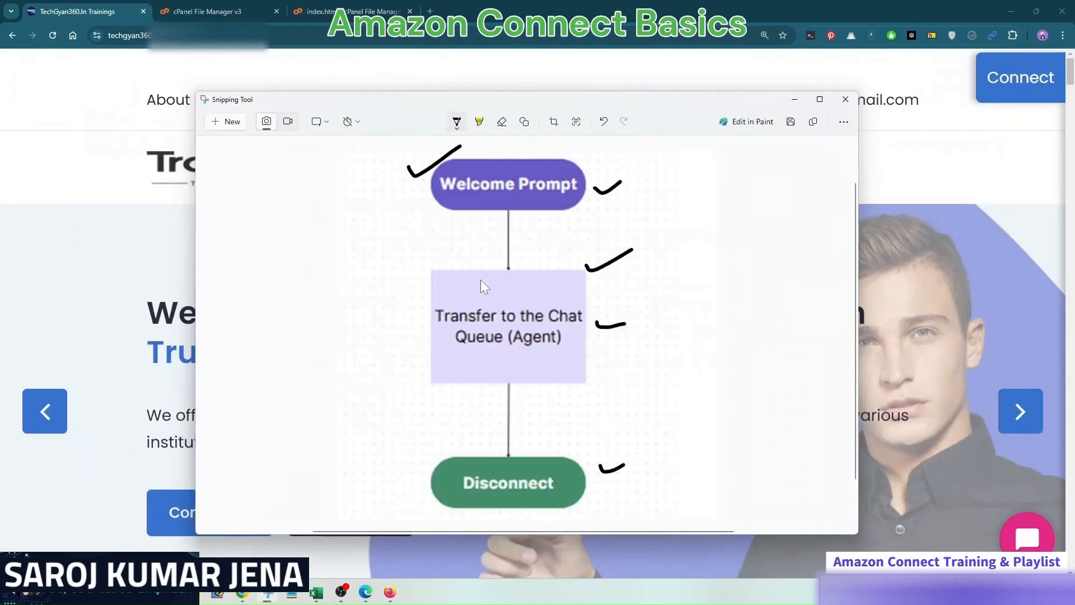
drag(408, 279, 460, 260)
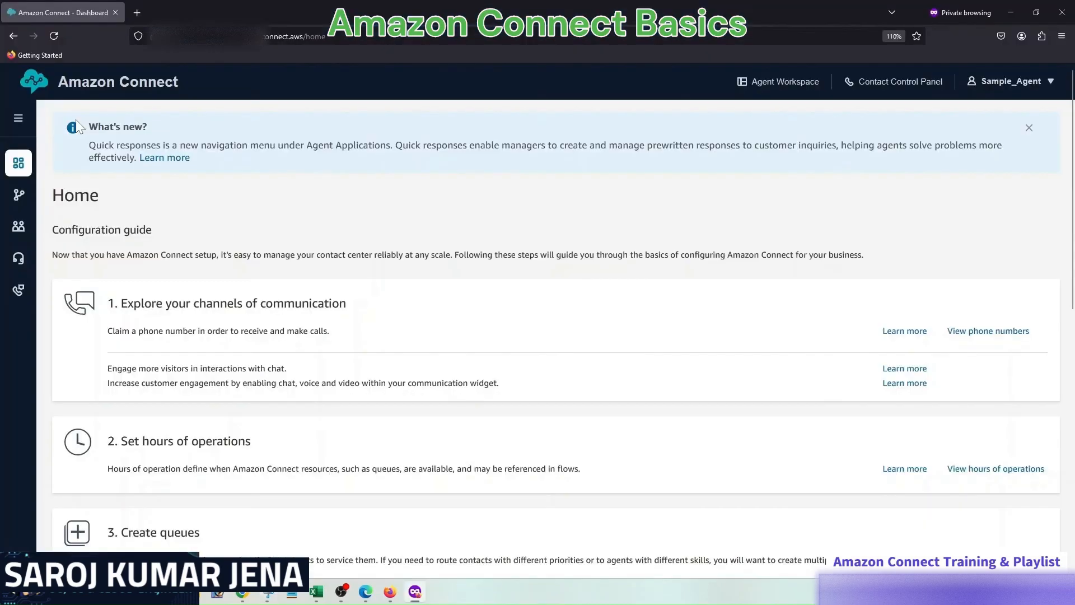
Step: Open the Contact Control Panel in the agent's Amazon Connect session, select the Available status, and show the chat channel
click(19, 119)
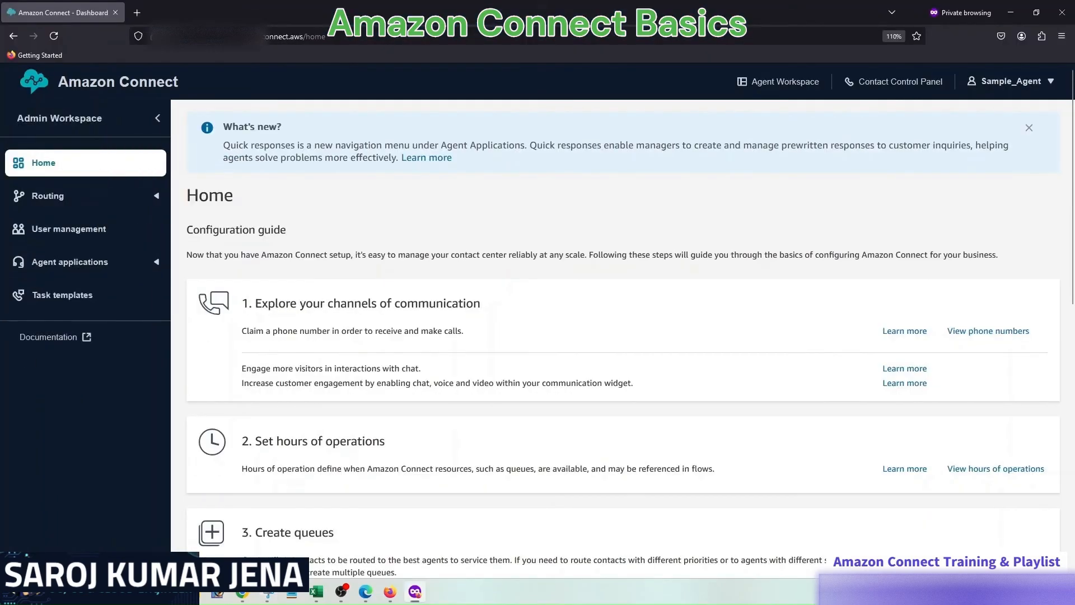
click(156, 120)
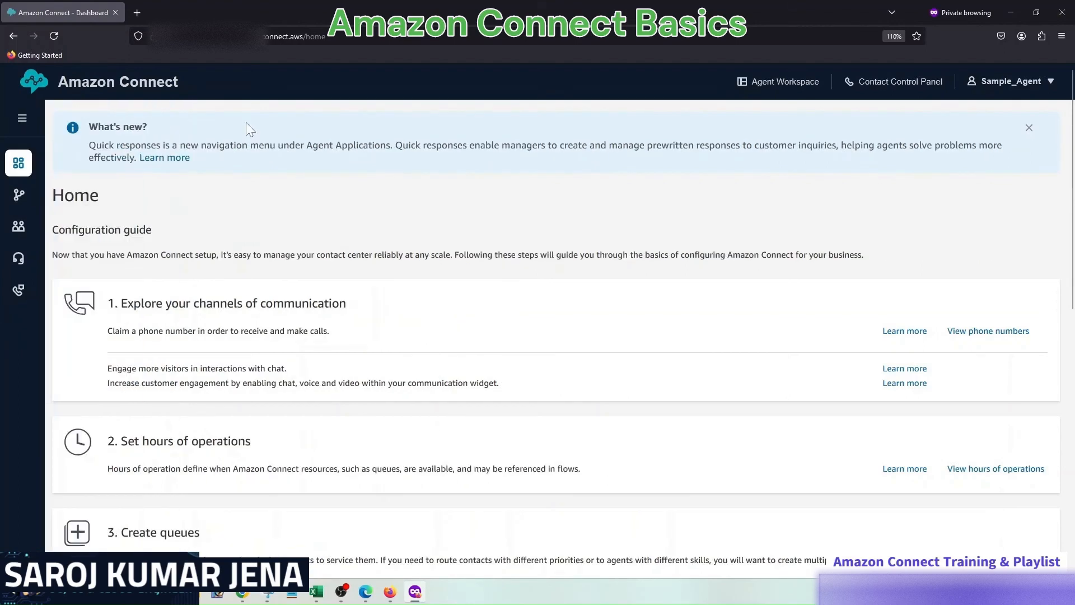
click(895, 81)
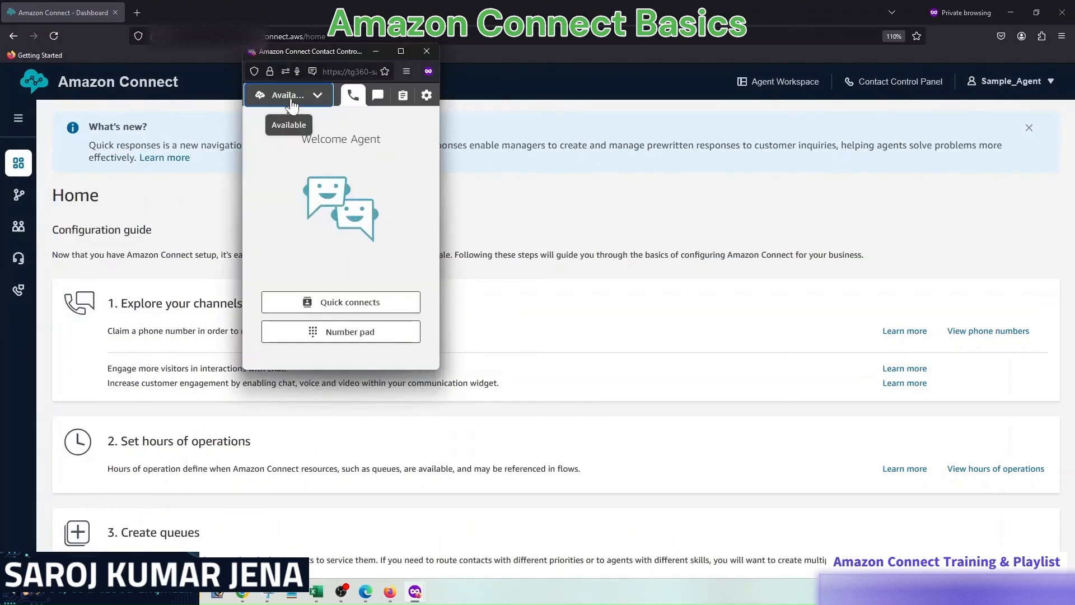
click(285, 98)
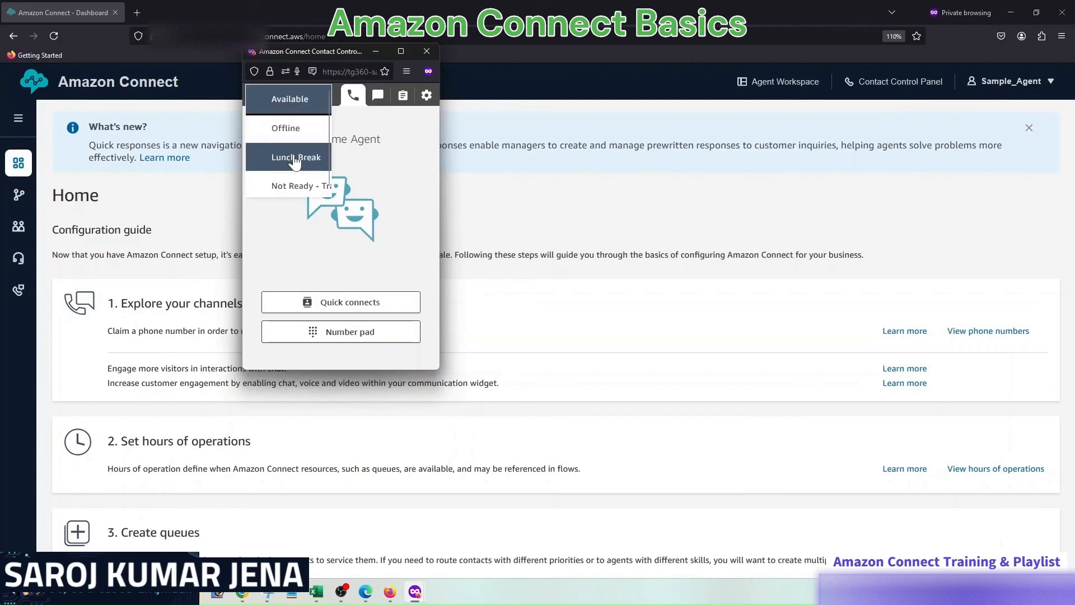
click(290, 98)
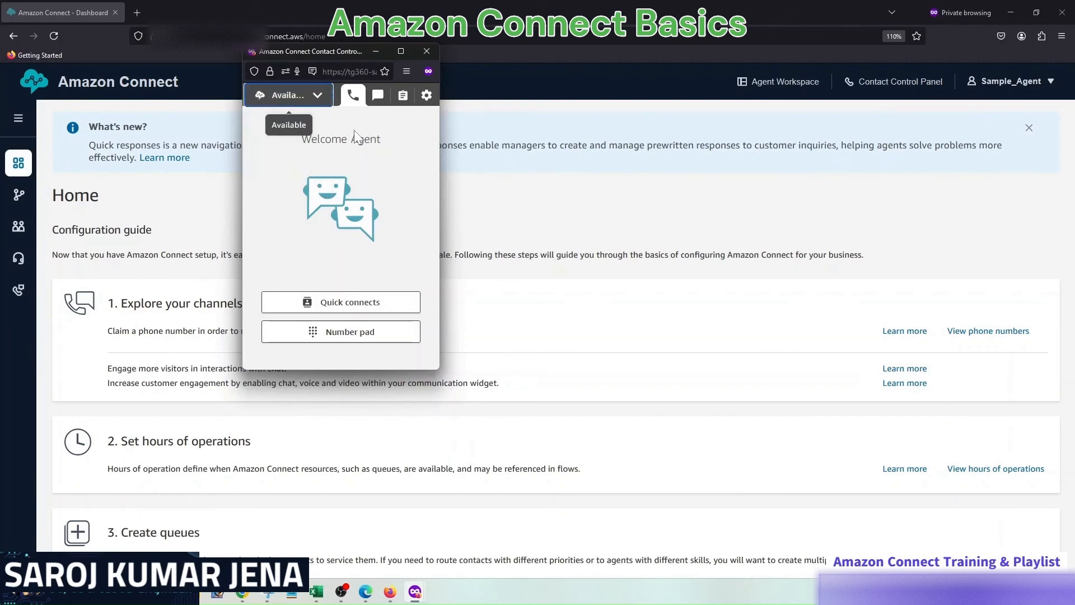
click(376, 104)
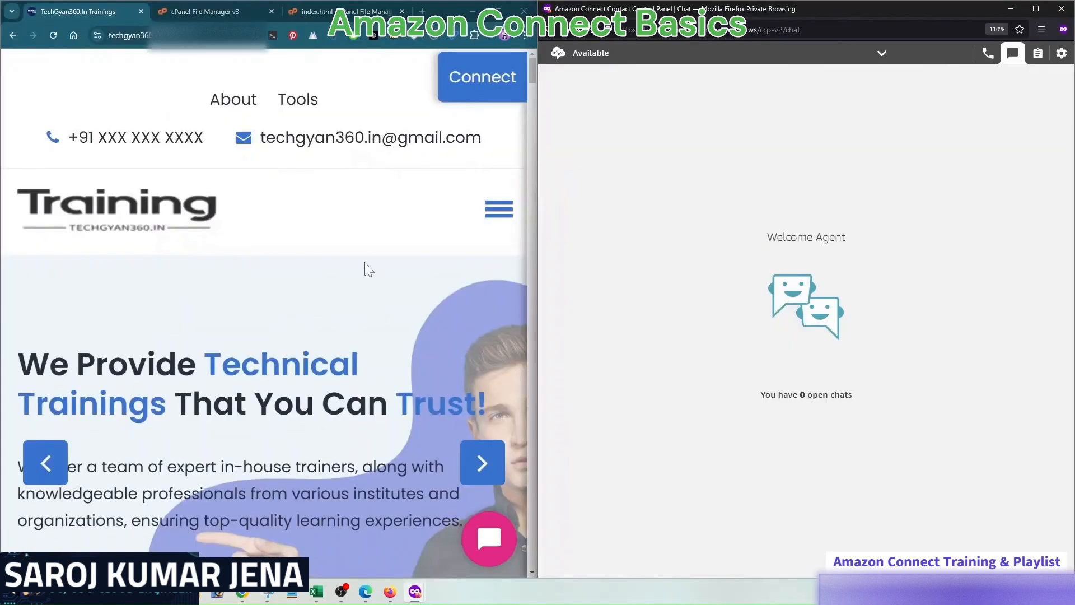
Step: Set the agent's status to Offline and start a chat from the website's chat widget
click(366, 262)
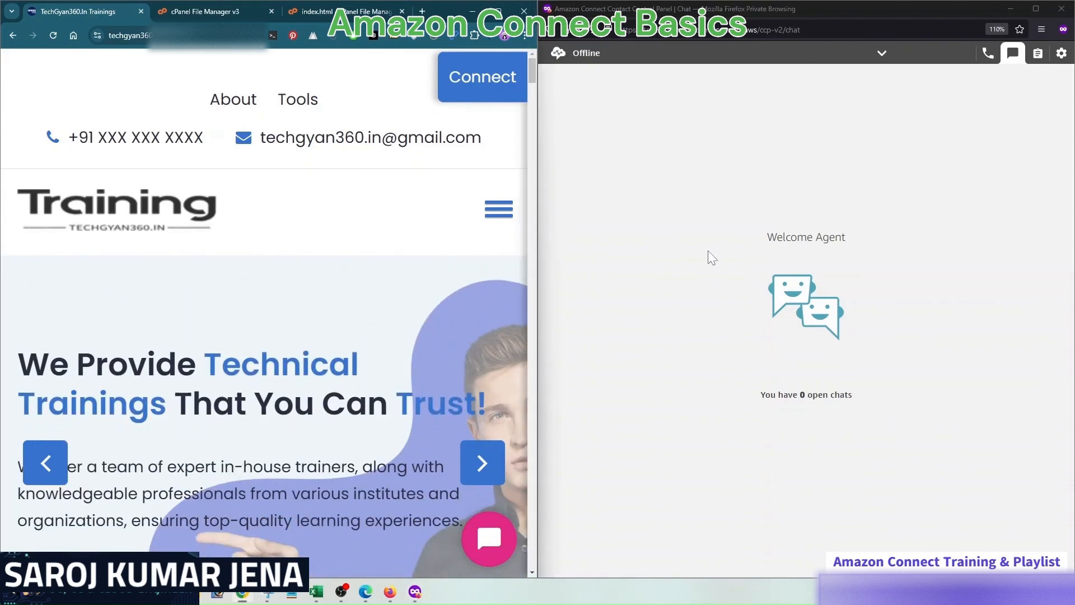
click(697, 199)
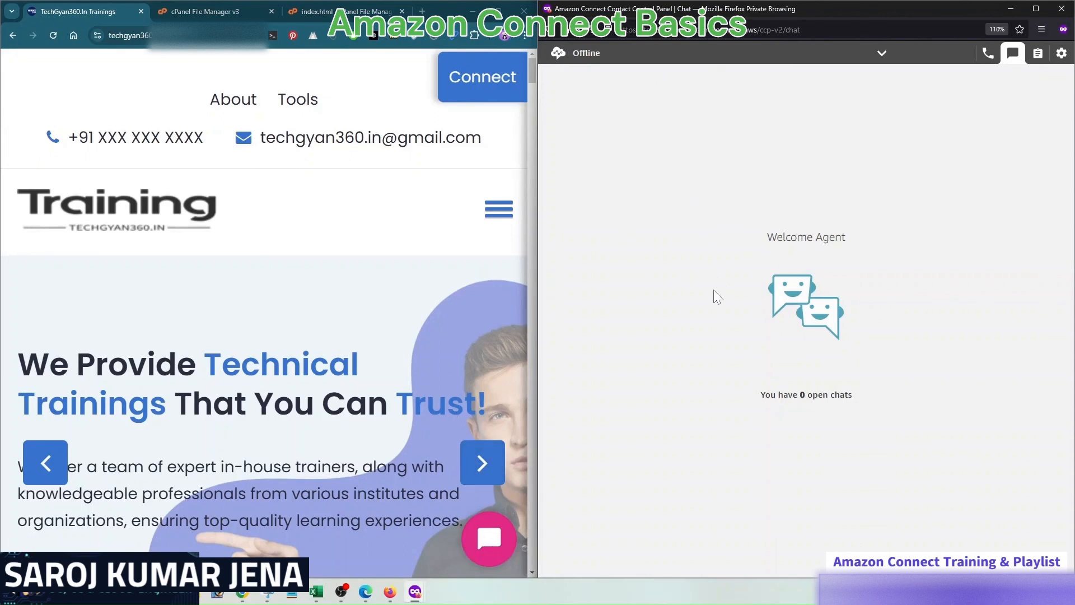
click(489, 538)
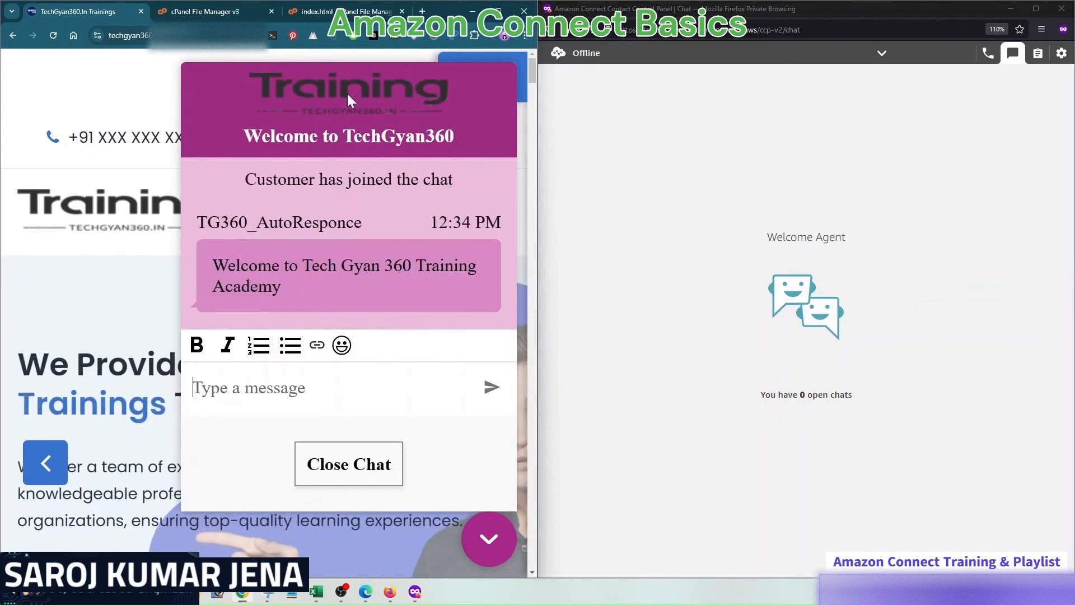
Step: Examine the chat widget's header message, join notice, auto-response name and message time
drag(244, 136, 458, 138)
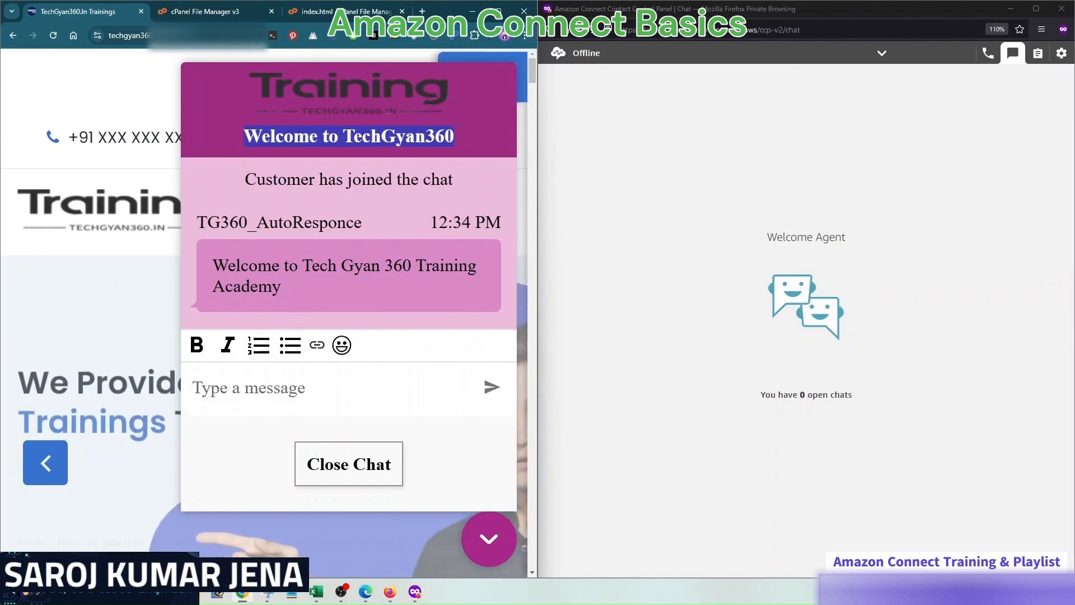
drag(245, 179, 301, 179)
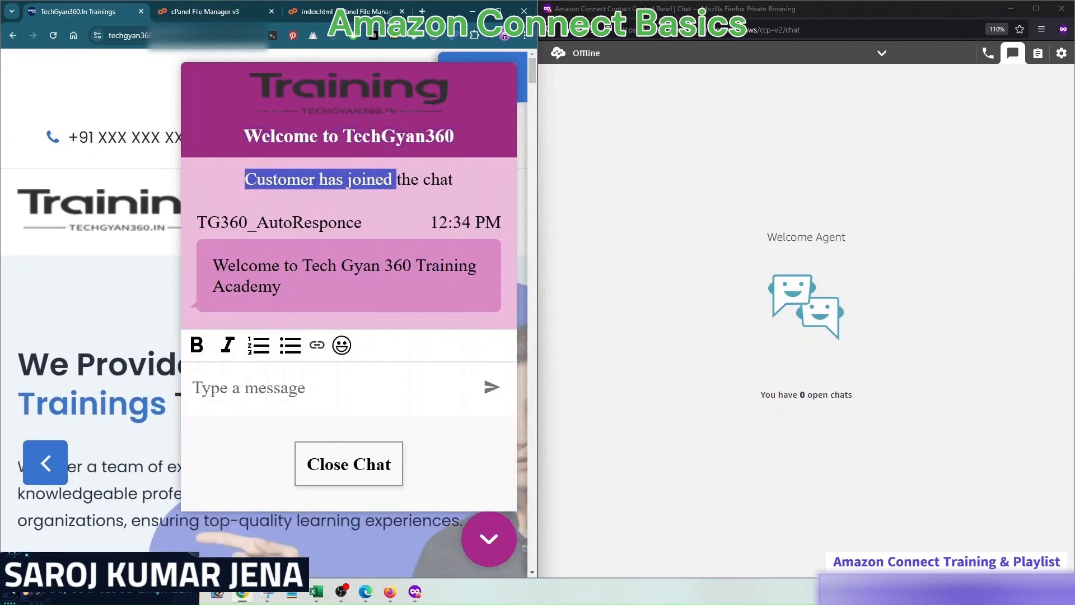
drag(397, 179, 431, 179)
click(366, 215)
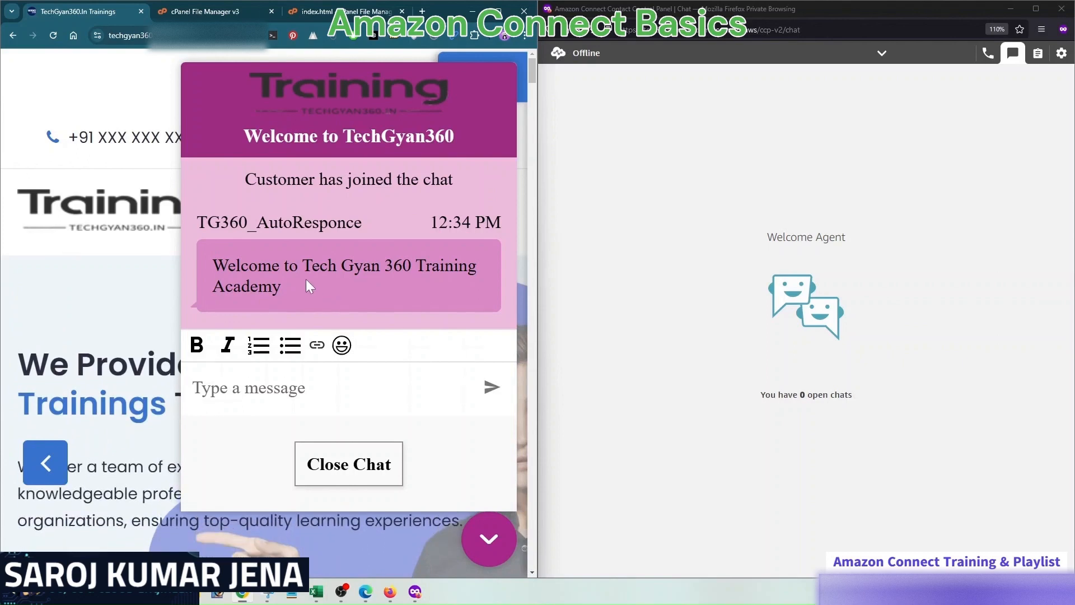
drag(432, 223, 485, 222)
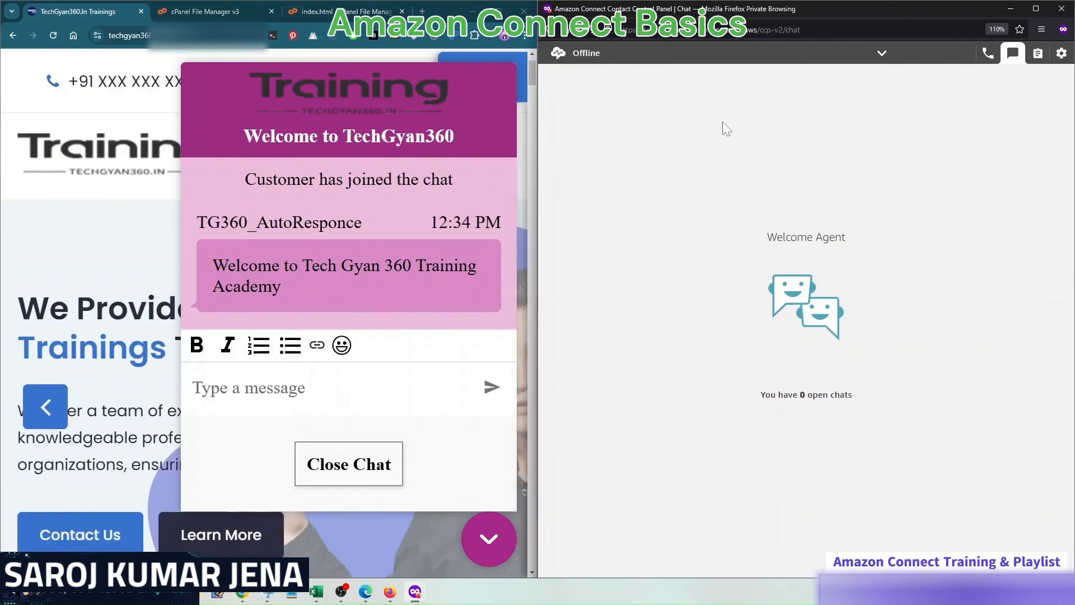
Step: Set the agent's status to Available and accept the incoming customer chat
click(680, 61)
click(618, 90)
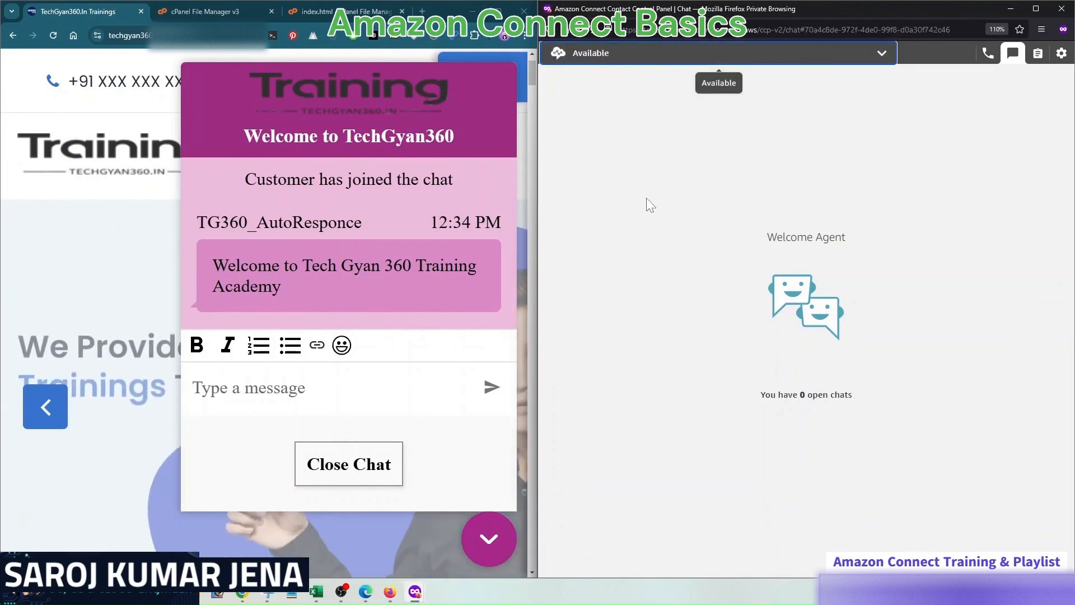
click(751, 81)
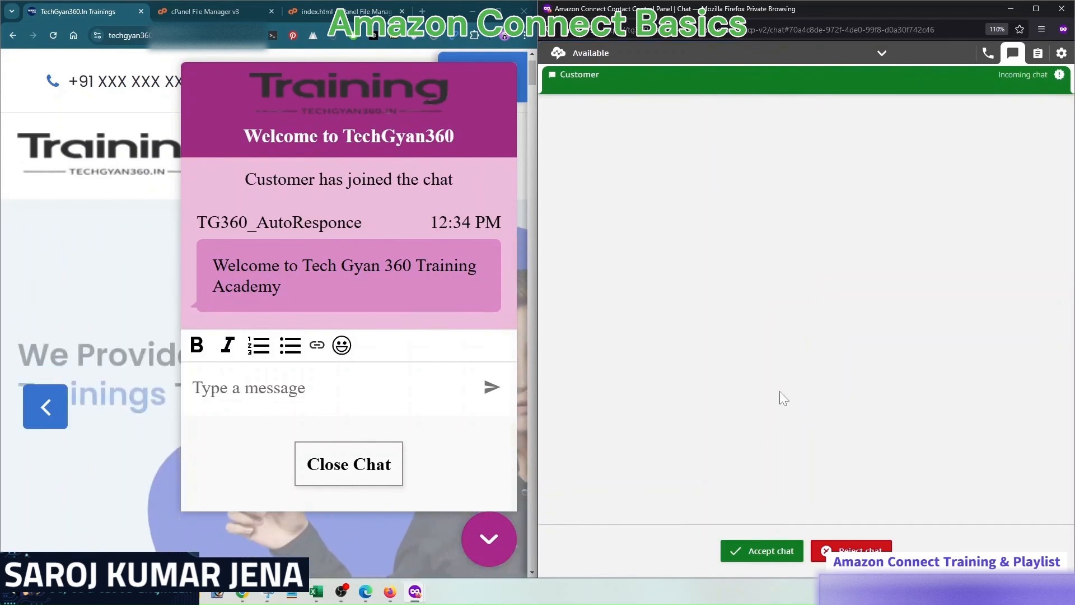
click(757, 549)
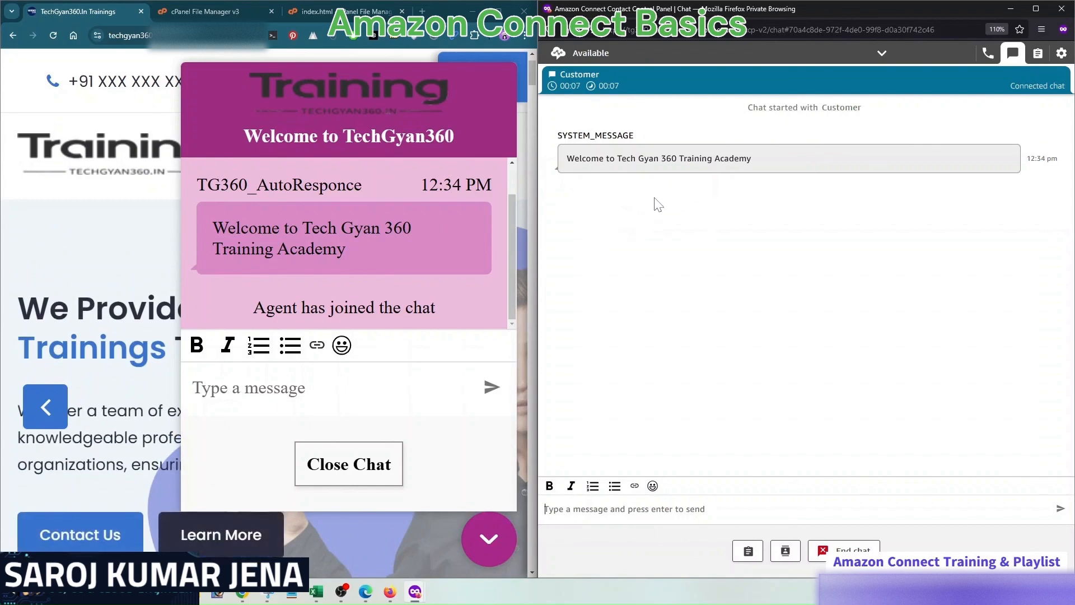
Step: Send the message "Hi" from the website's chat widget as the customer and check it in the agent's conversation
drag(567, 158, 756, 161)
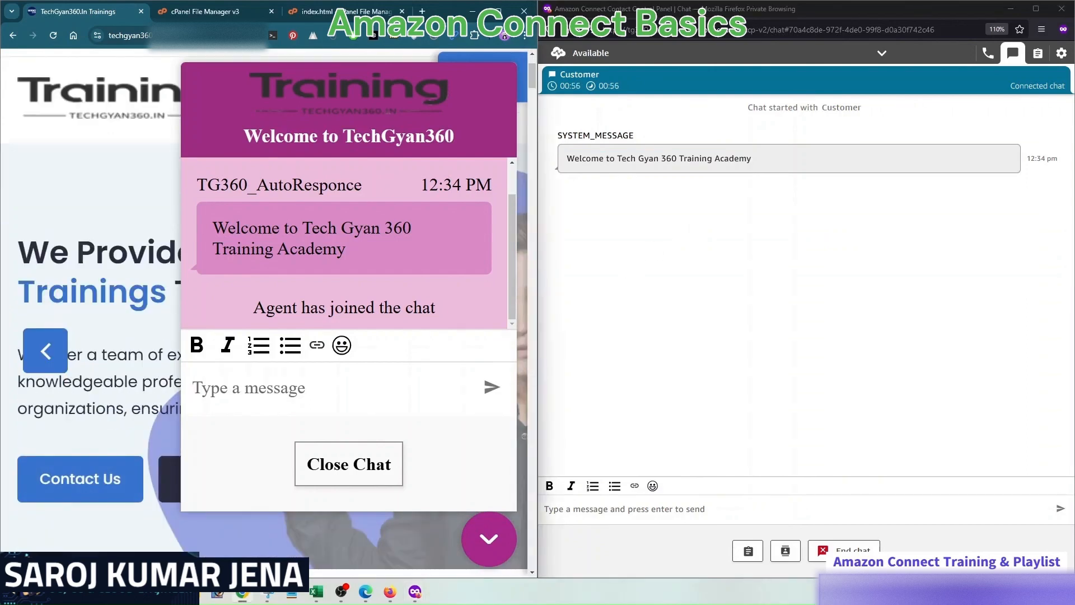
text(Hi)
key(Return)
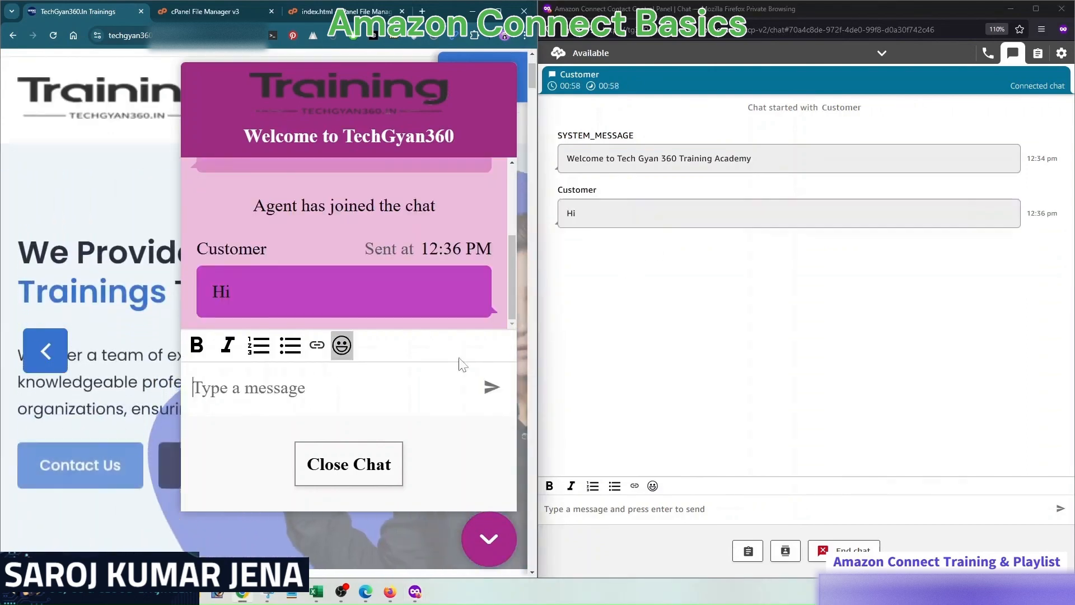
drag(586, 223, 568, 220)
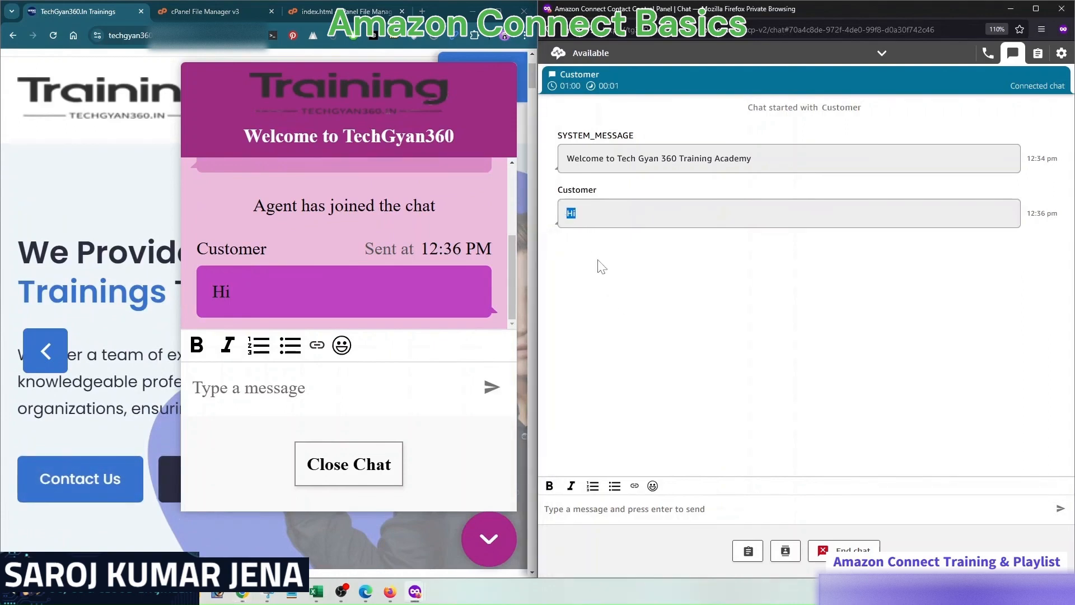
Step: Reply "Hello" from the agent's Contact Control Panel and review the conversation in the customer's chat widget
click(652, 514)
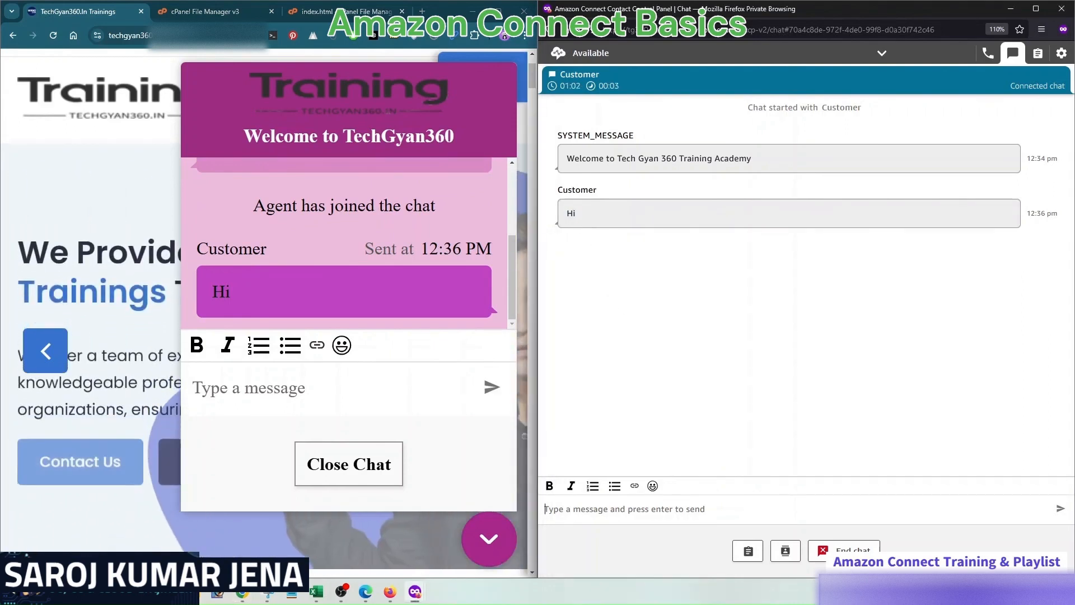
text(Hello)
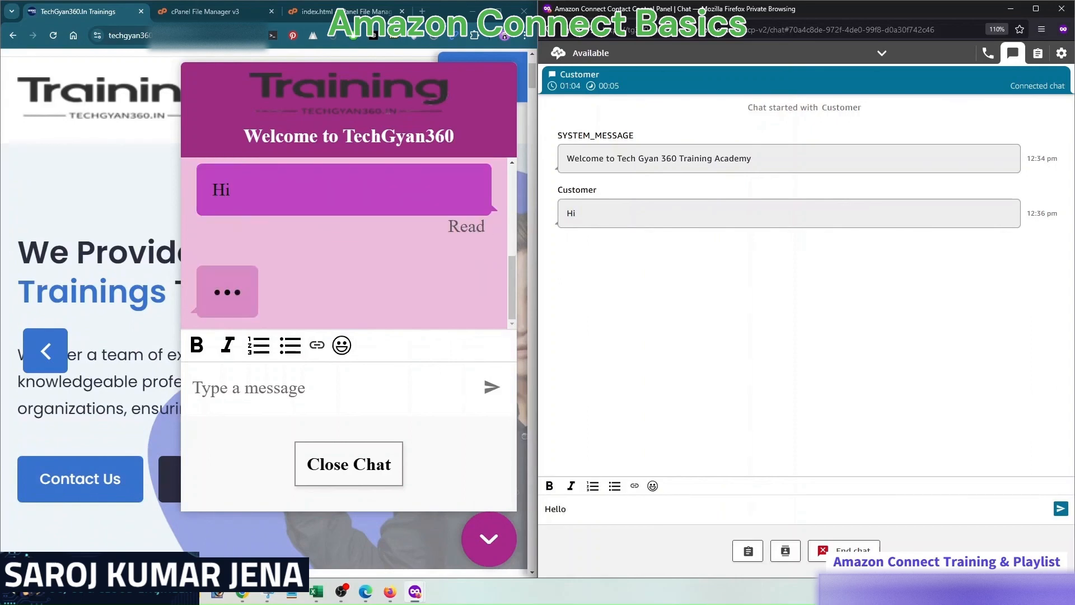
key(Return)
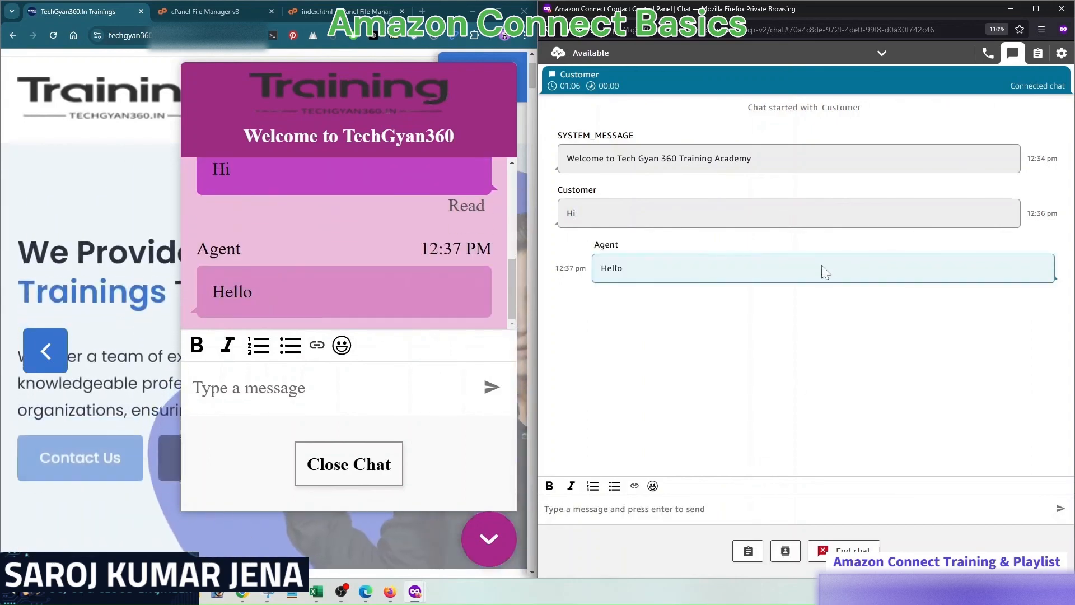
scroll(369, 252, up, 3)
scroll(369, 252, up, 2)
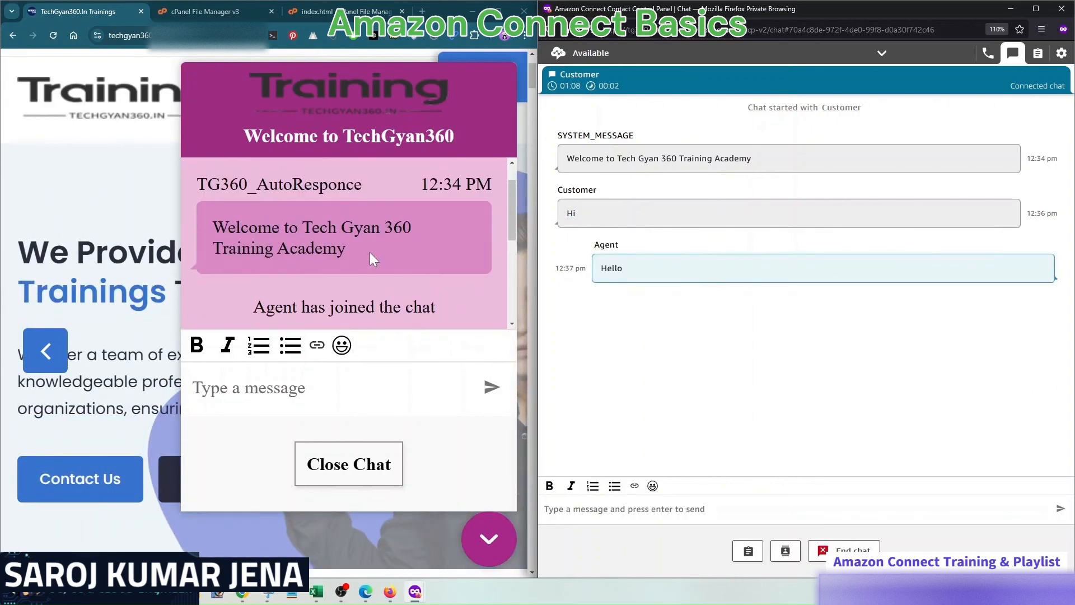
scroll(369, 252, down, 5)
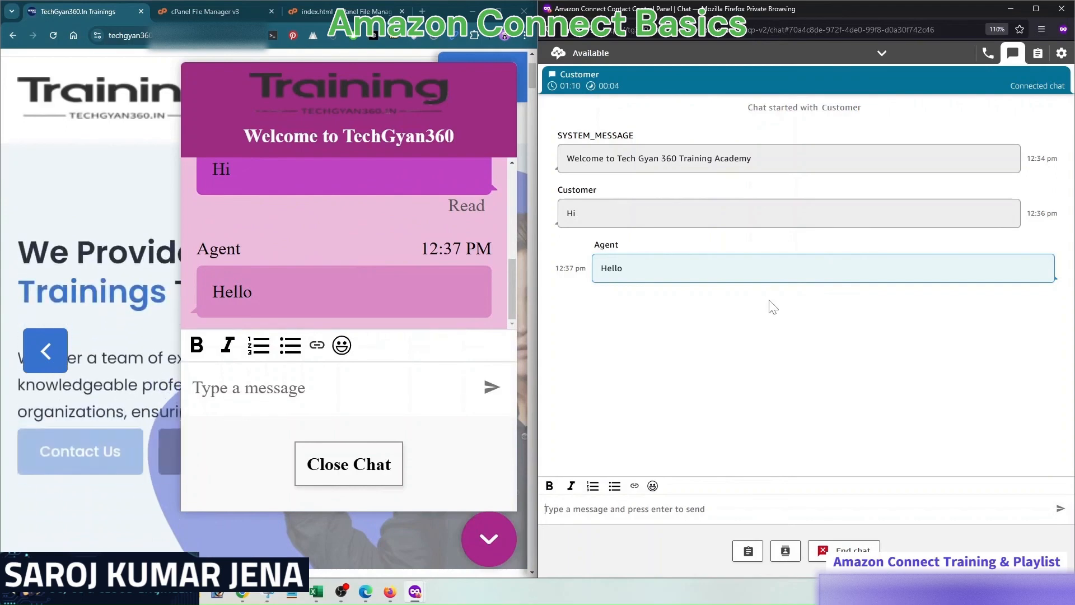